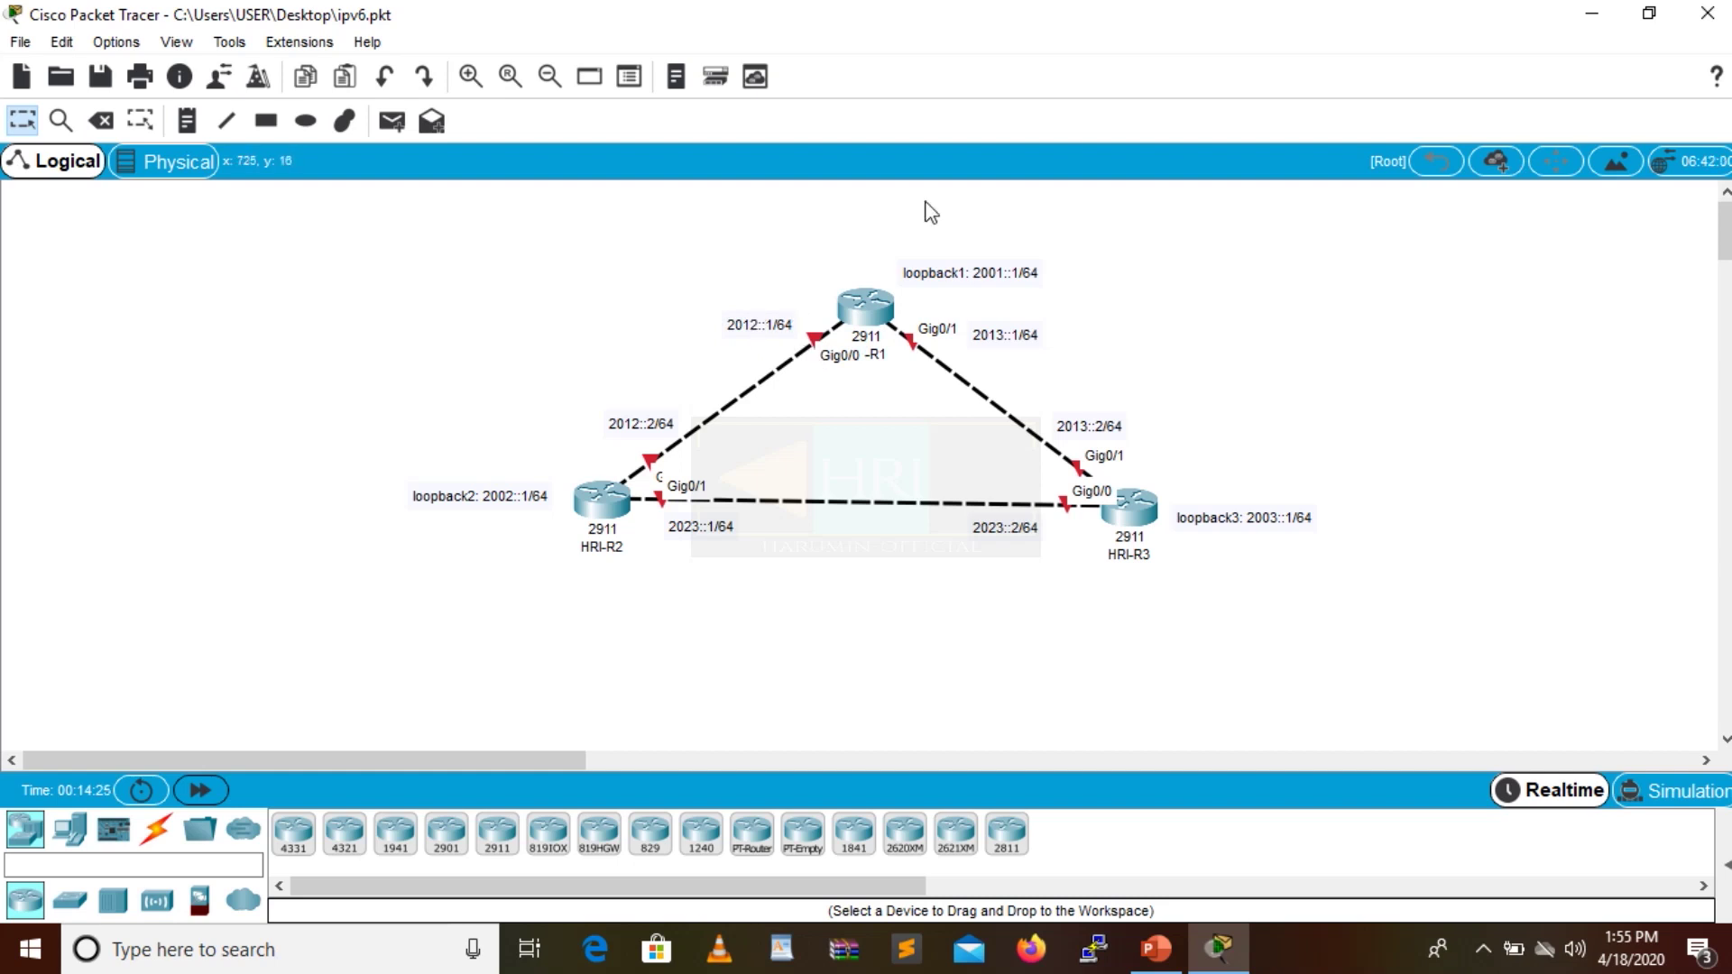
# Open Notepad and write the fully expanded IPv6 address 2012:0000:0000:0000:0000:0000:0000:0000/64.
pyautogui.press('super+r')
pyautogui.write('note')
pyautogui.press('Down')
pyautogui.press('Return')
pyautogui.moveTo(719, 161); pyautogui.dragTo(816, 456)
pyautogui.write('2012:')
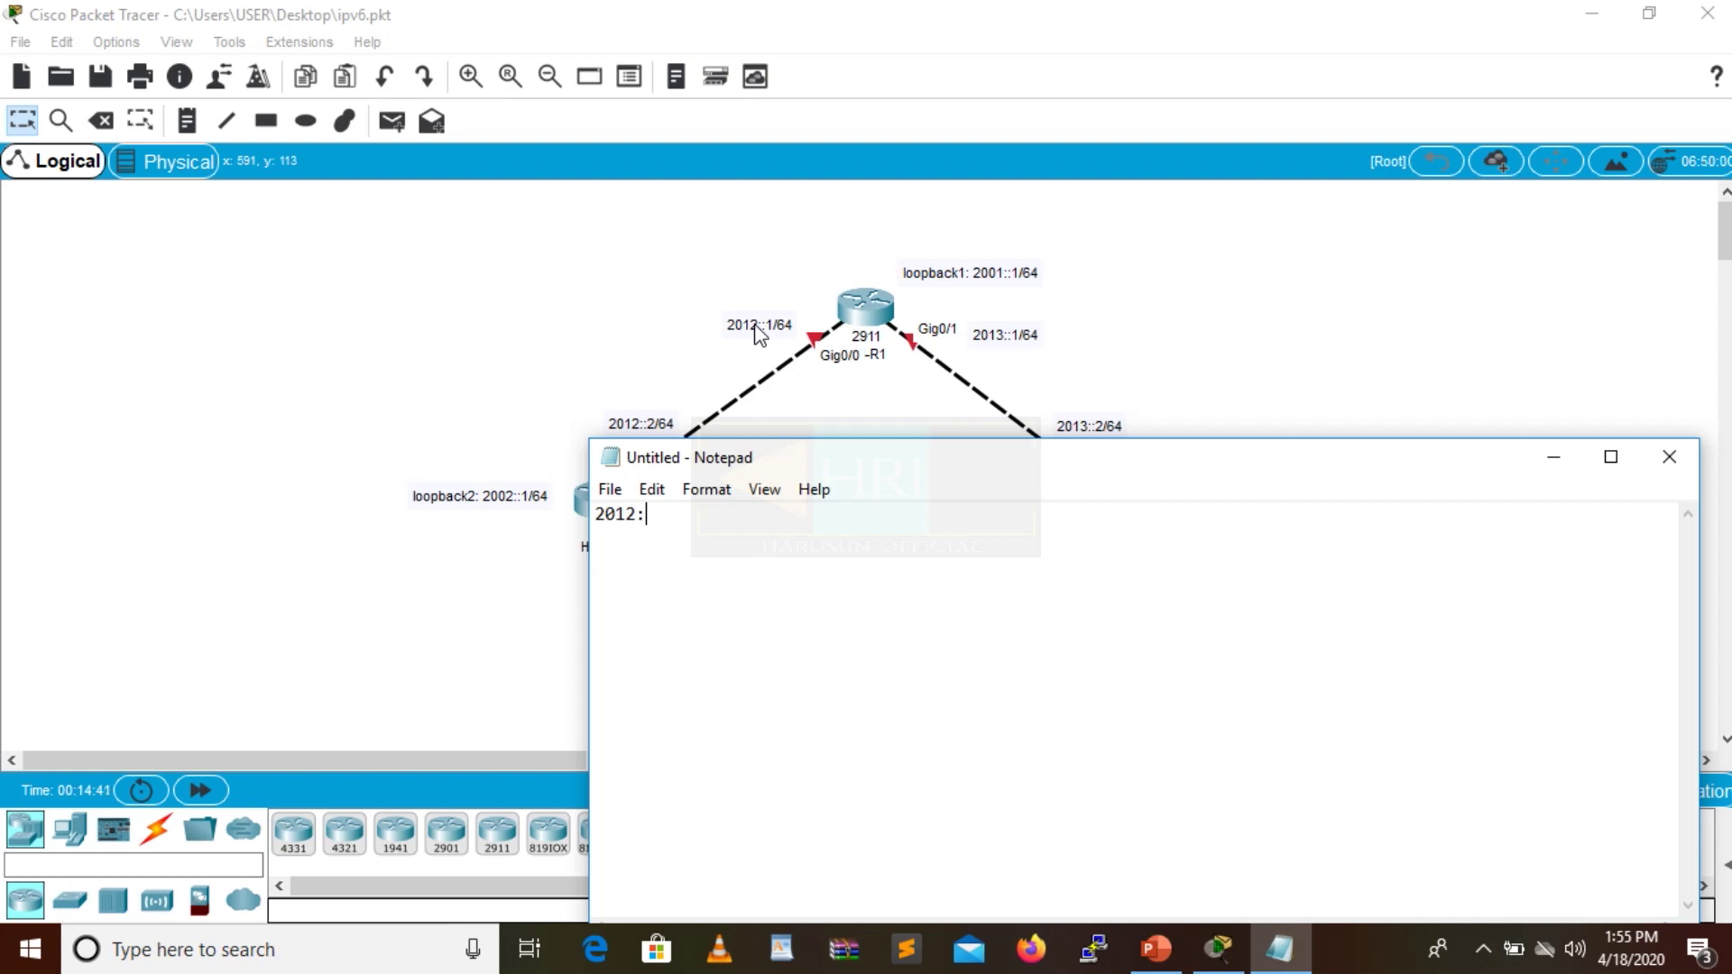
pyautogui.write('0000:0000:0000')
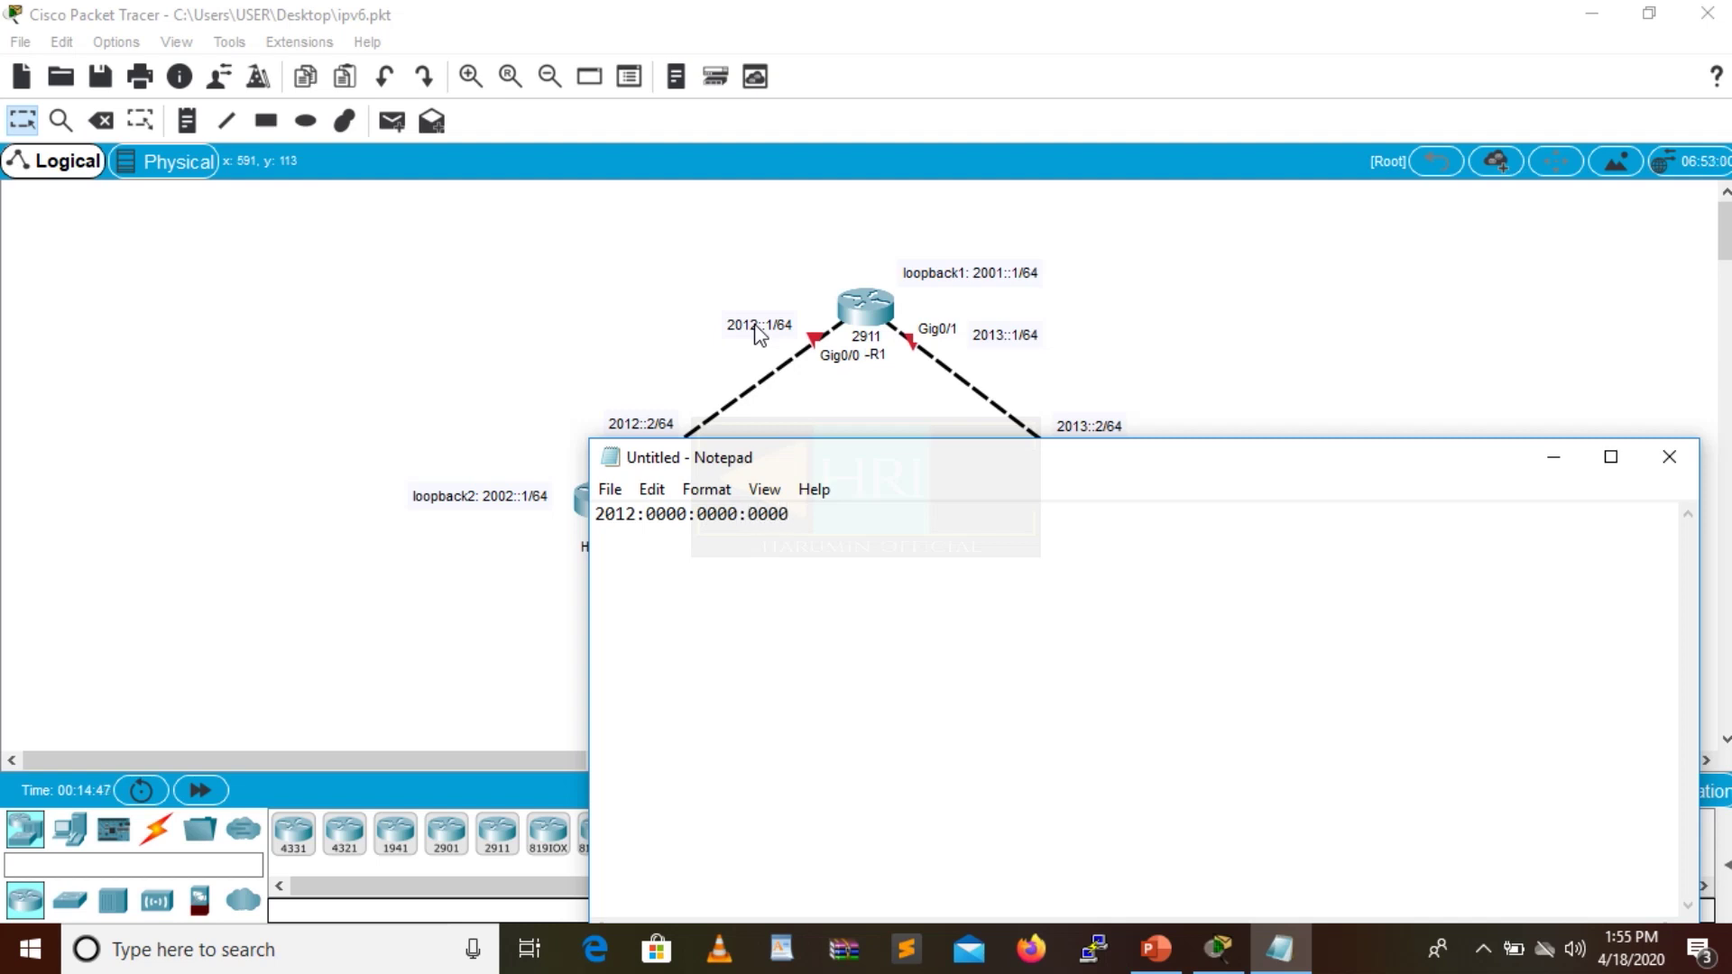
pyautogui.write(':0000:0000:0000:0000')
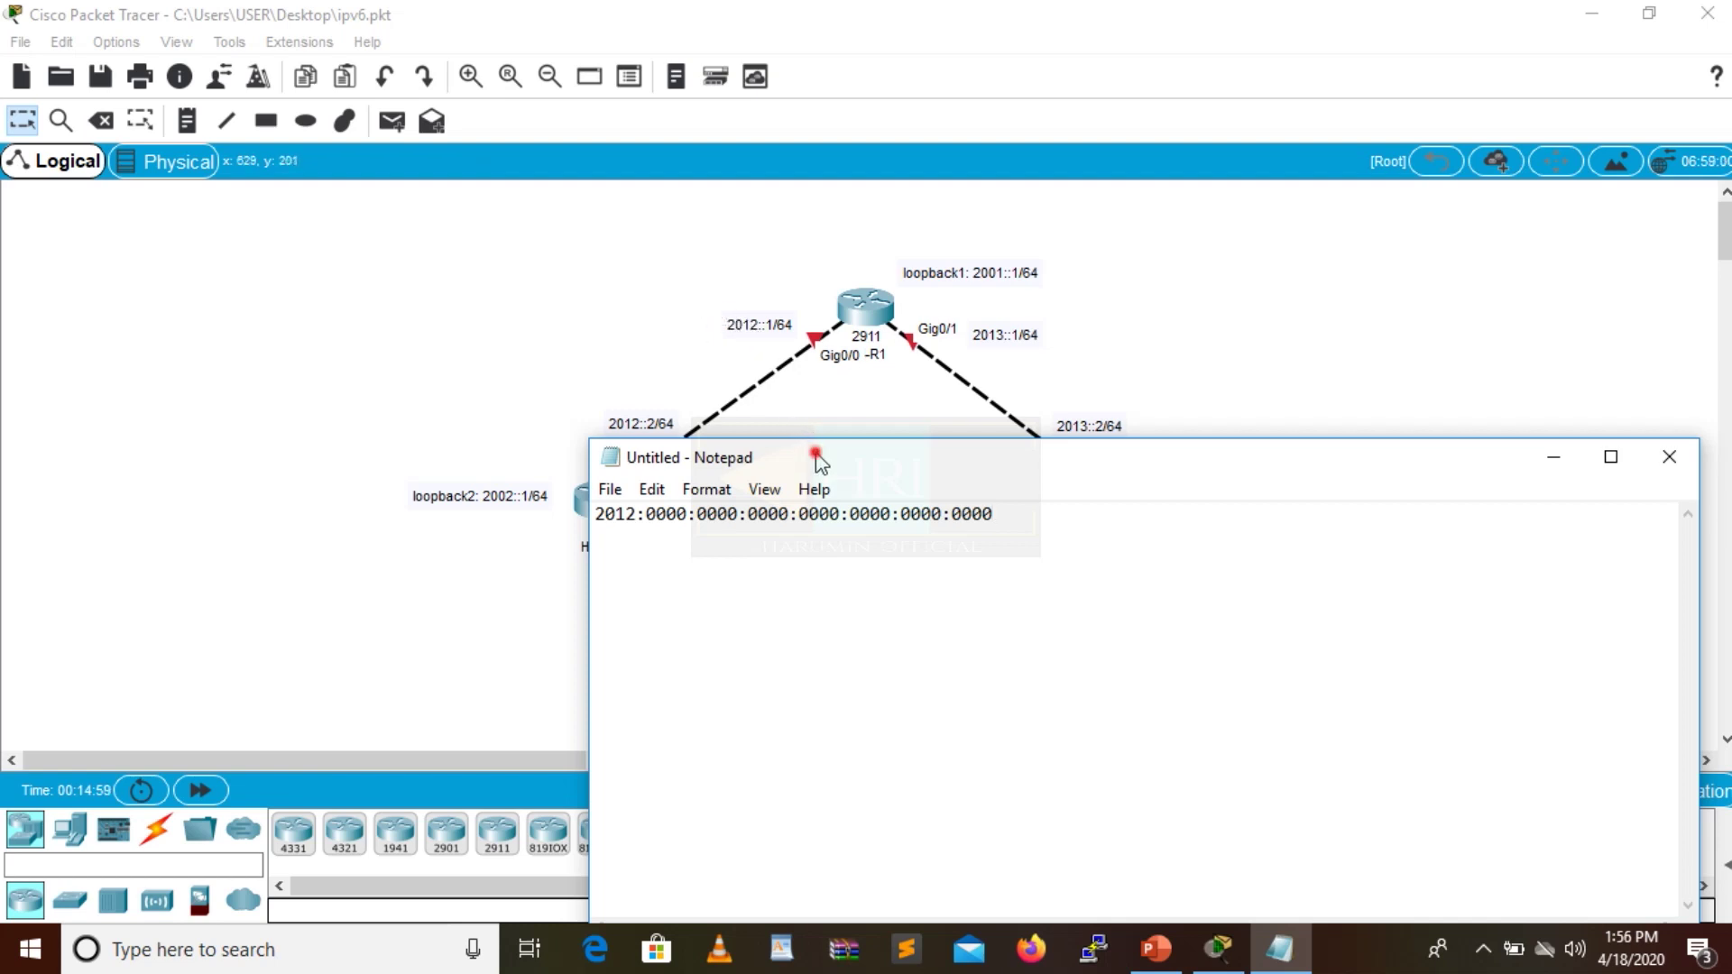
pyautogui.moveTo(819, 462); pyautogui.dragTo(808, 503)
pyautogui.write('/64')
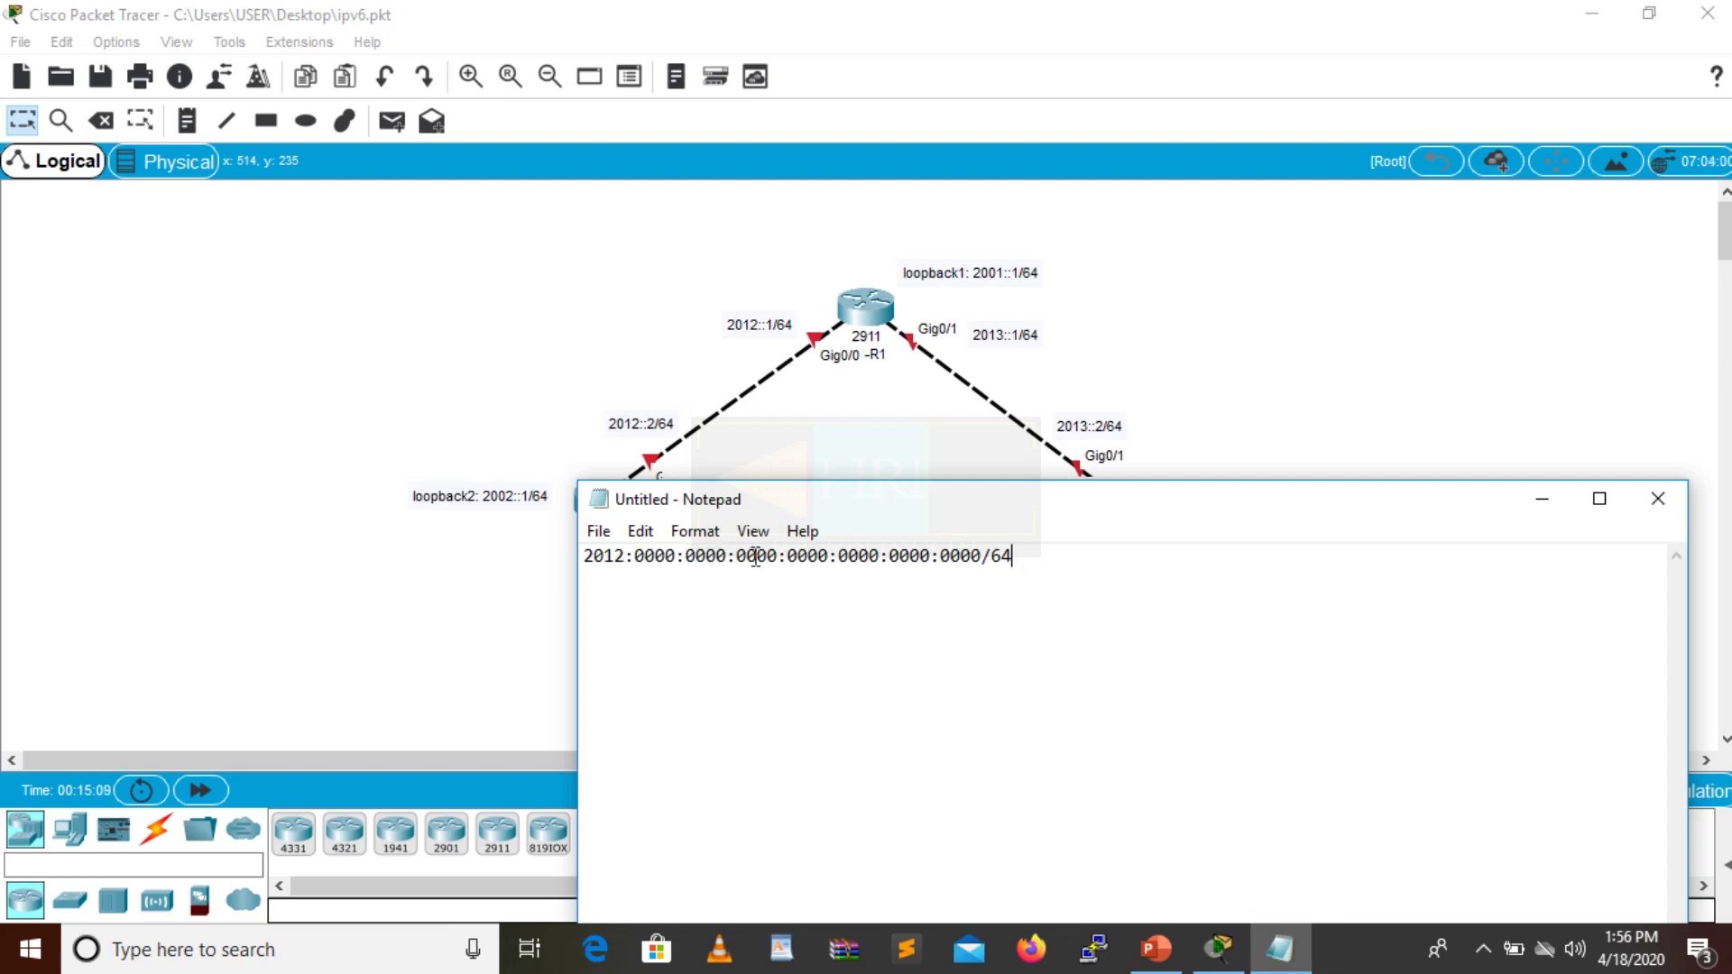
# Highlight the first four groups of the written address, then the last four with the prefix, and close Notepad without saving.
pyautogui.moveTo(780, 554); pyautogui.dragTo(582, 561)
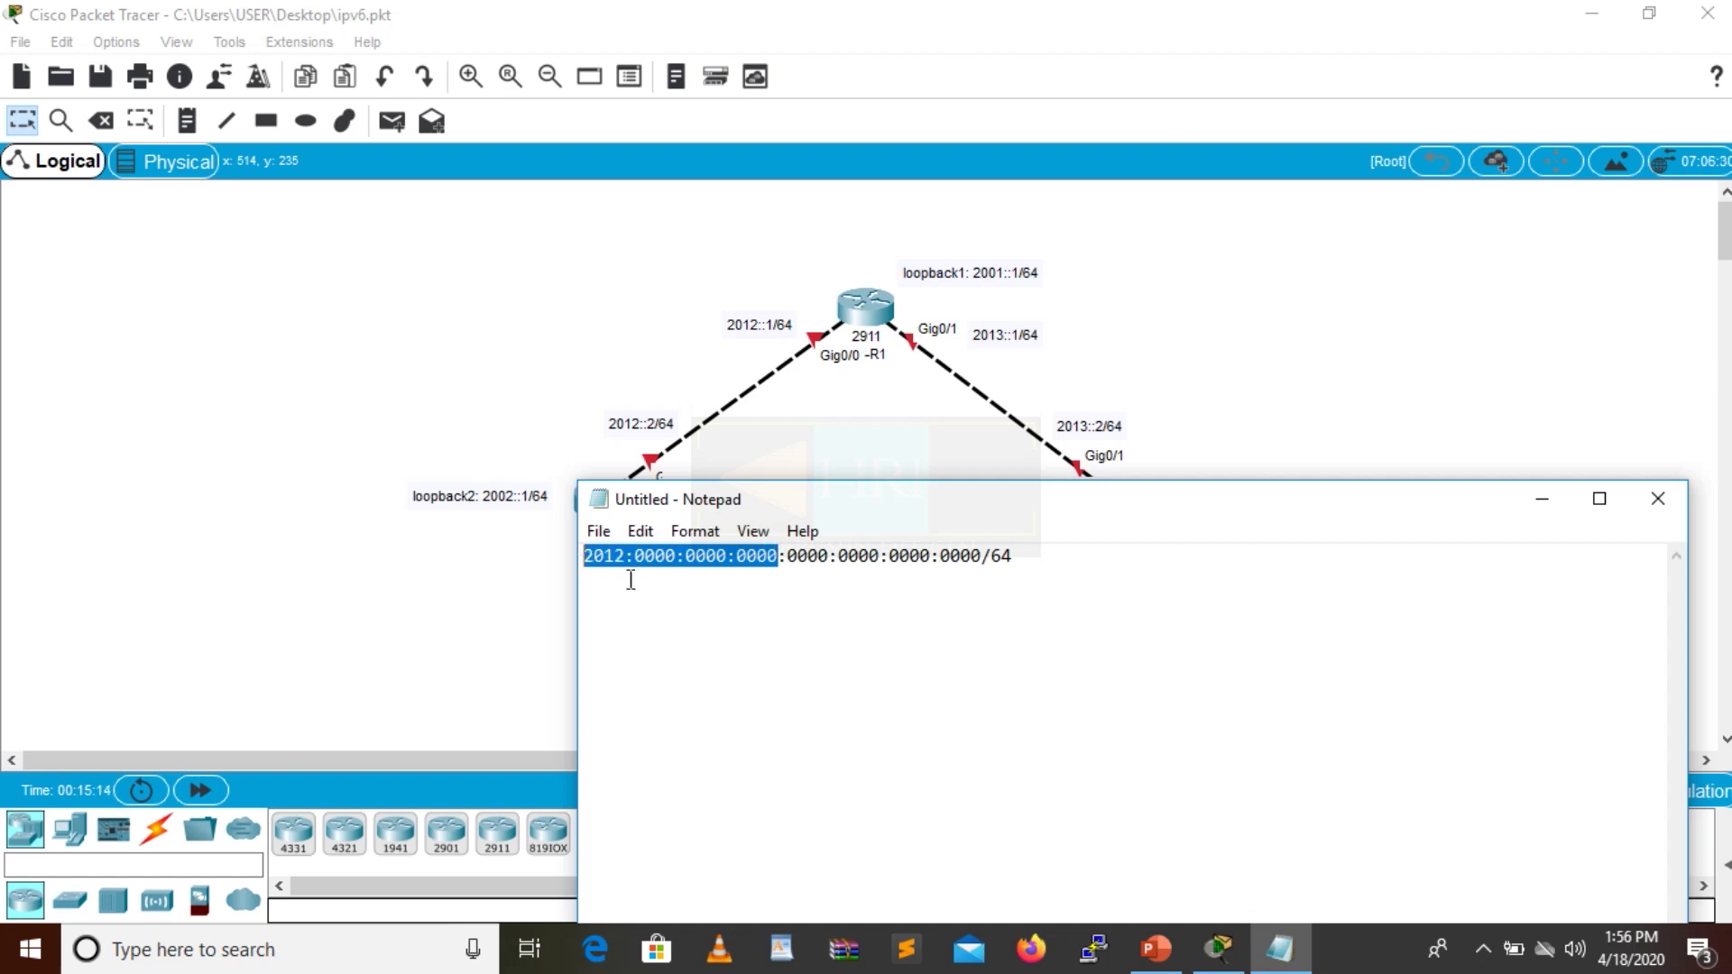
pyautogui.click(782, 558)
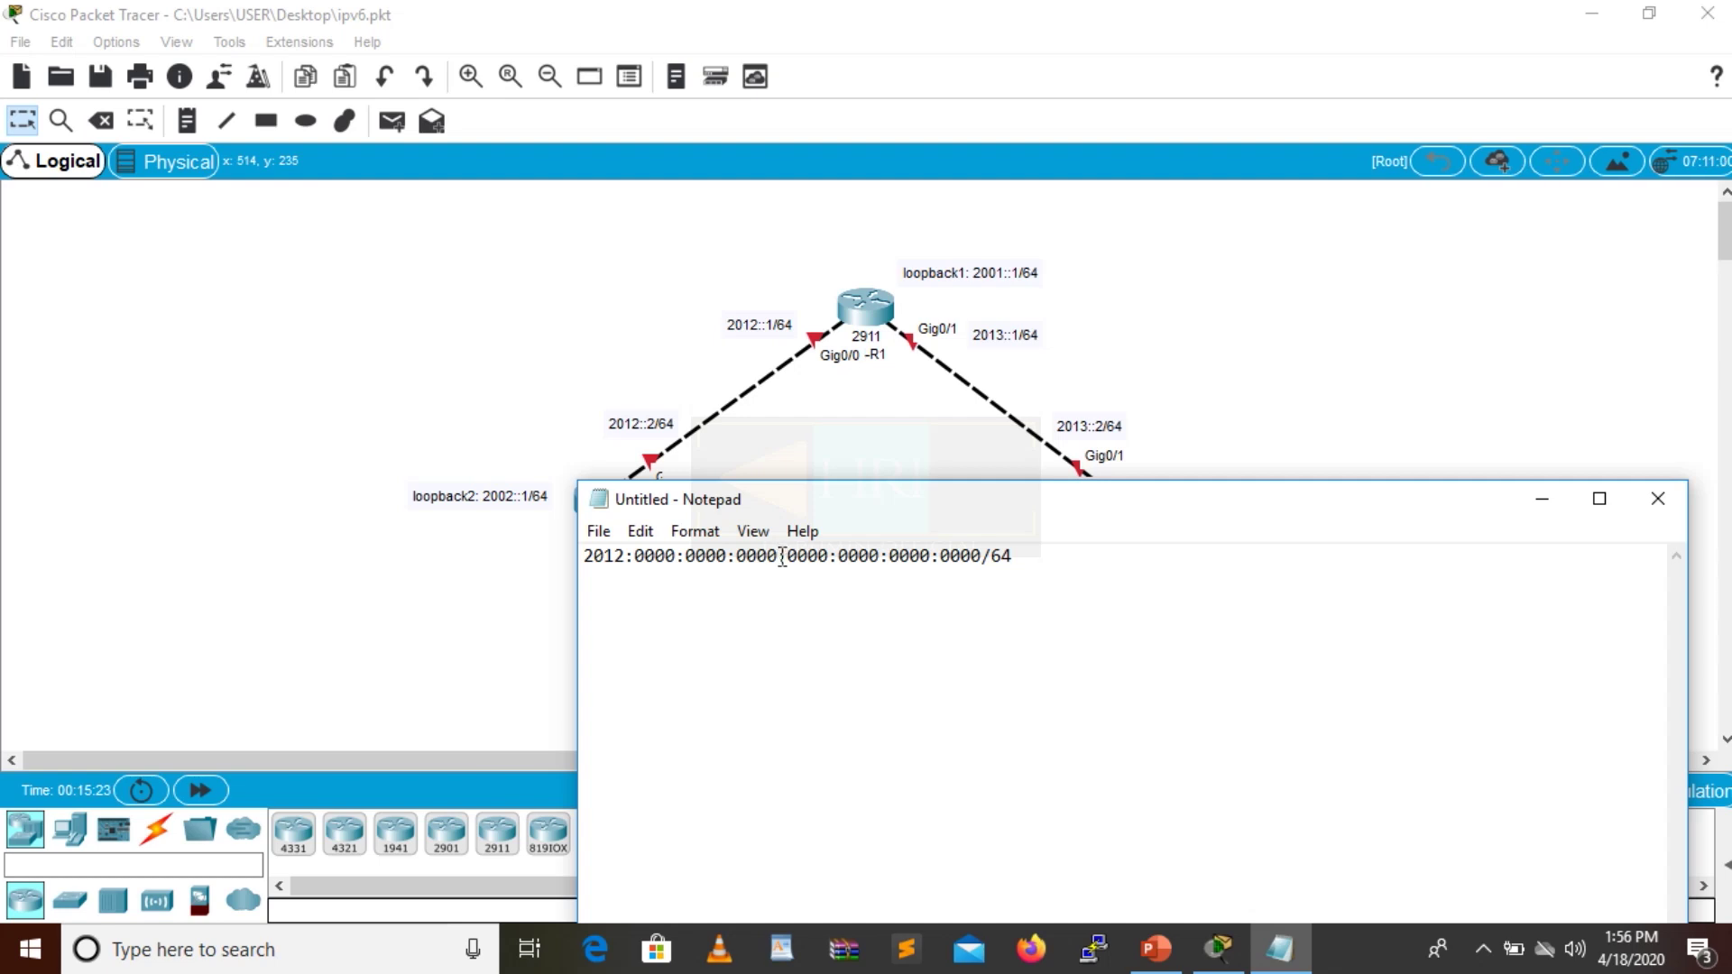
pyautogui.moveTo(785, 558); pyautogui.dragTo(1061, 569)
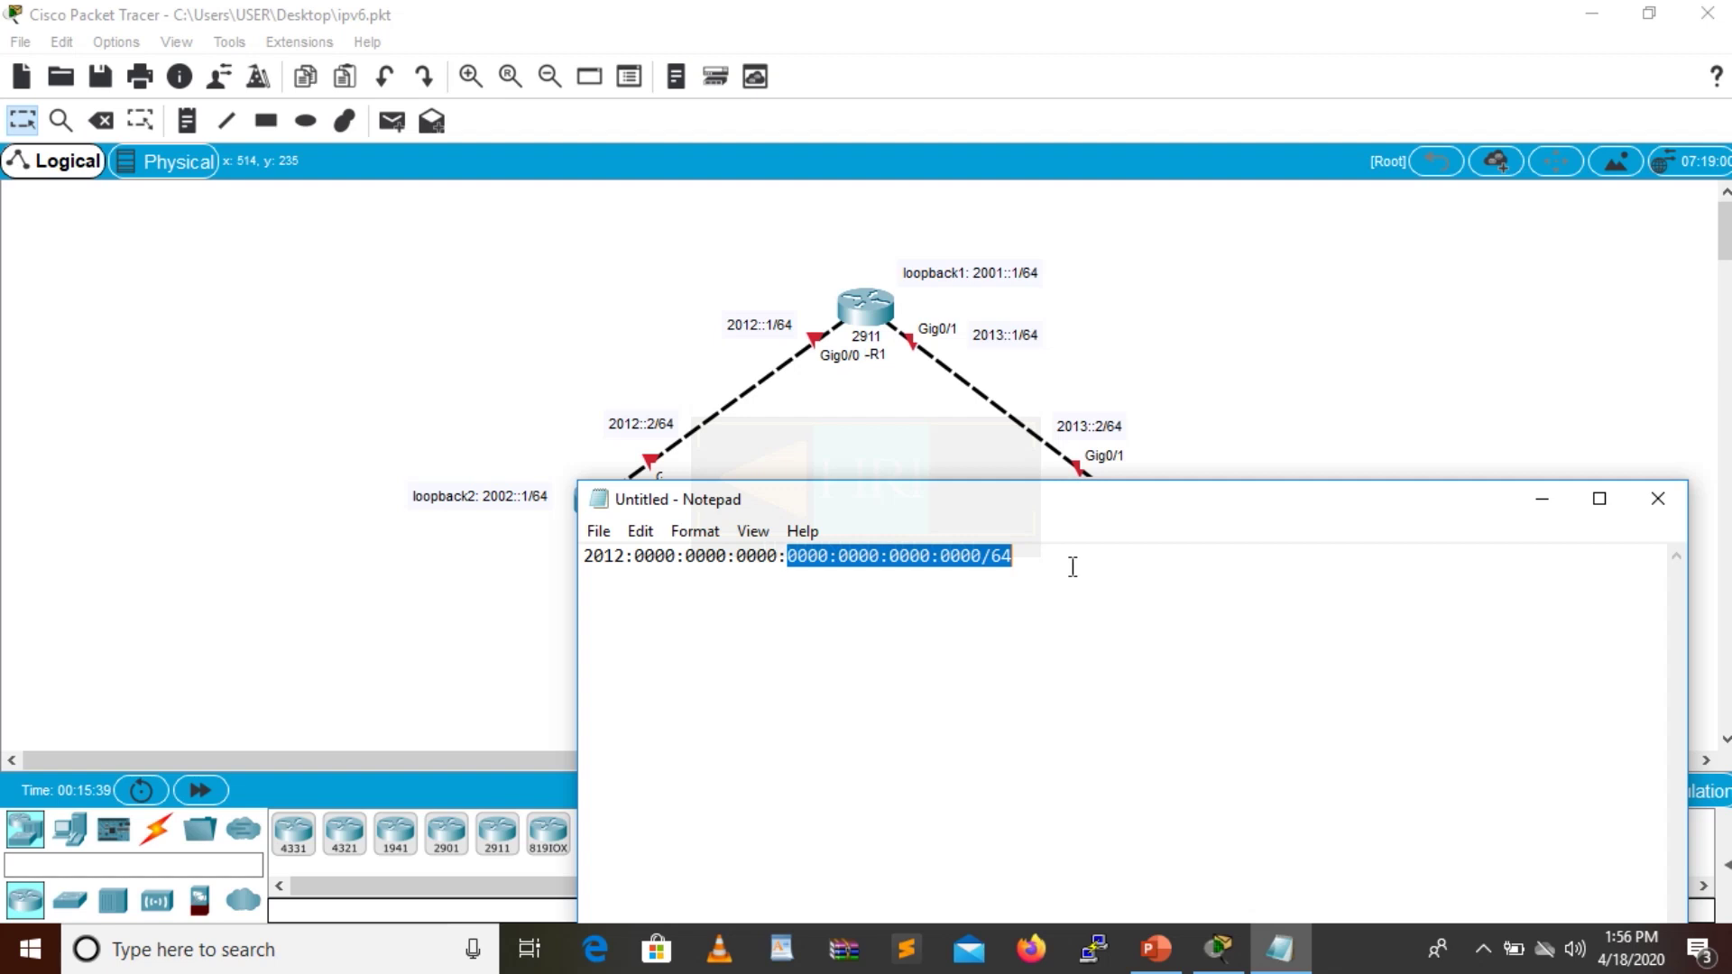
pyautogui.click(1071, 568)
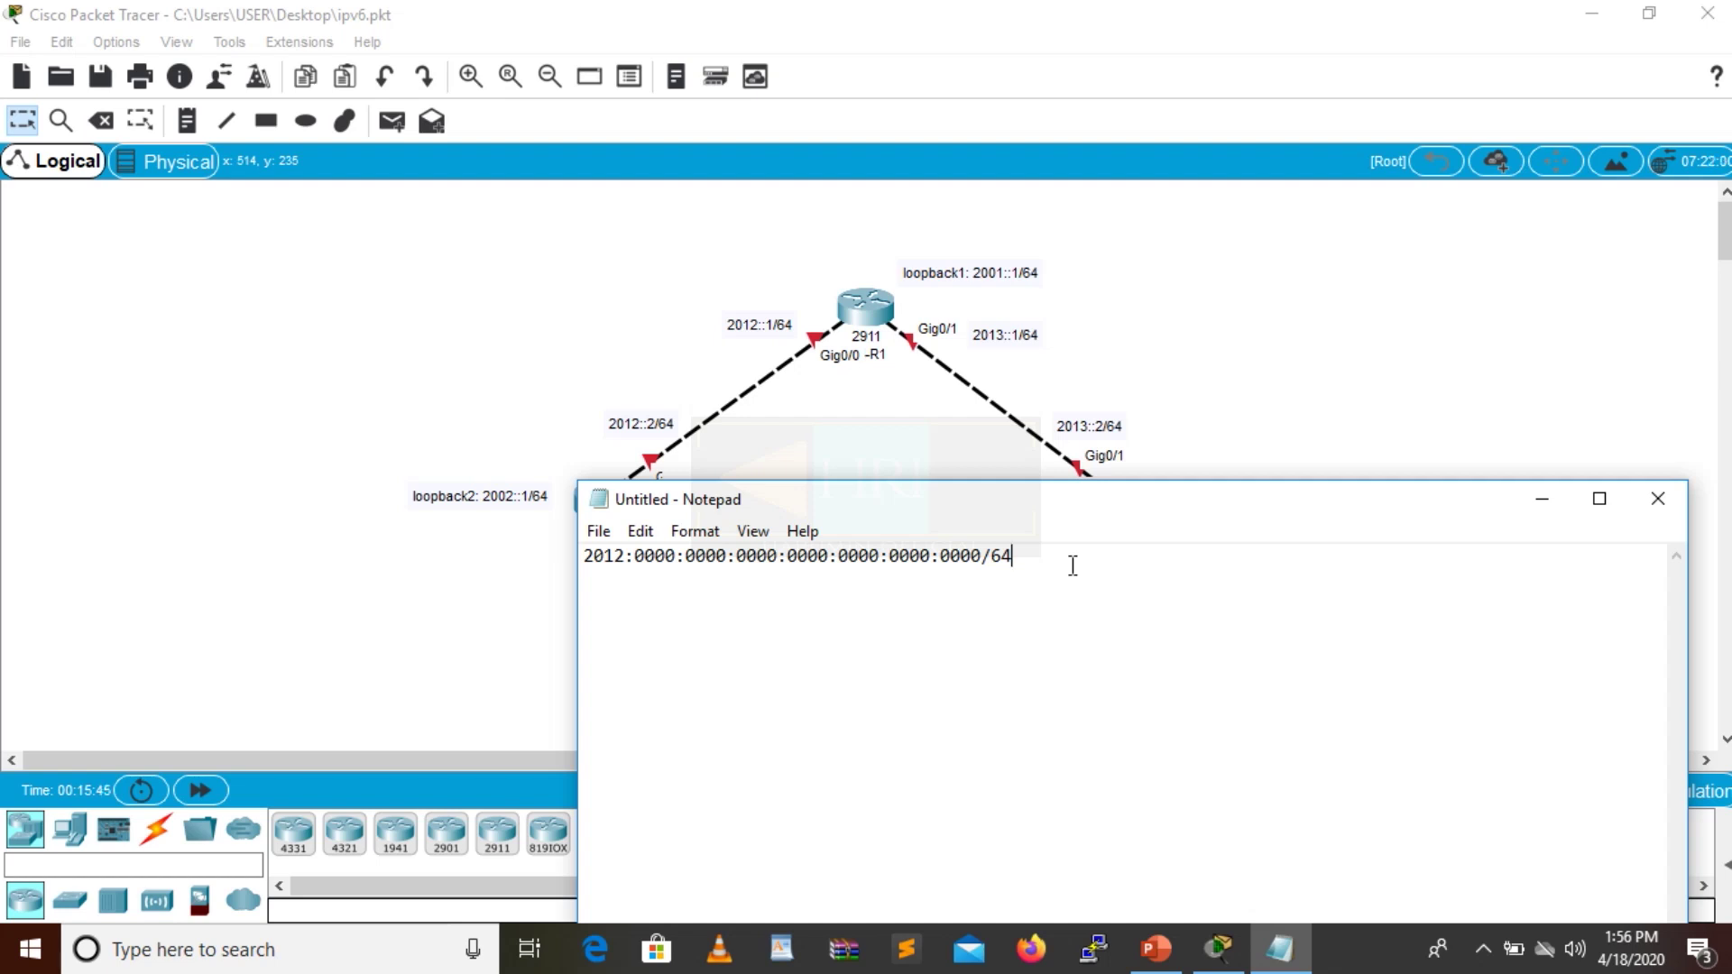
pyautogui.click(1658, 498)
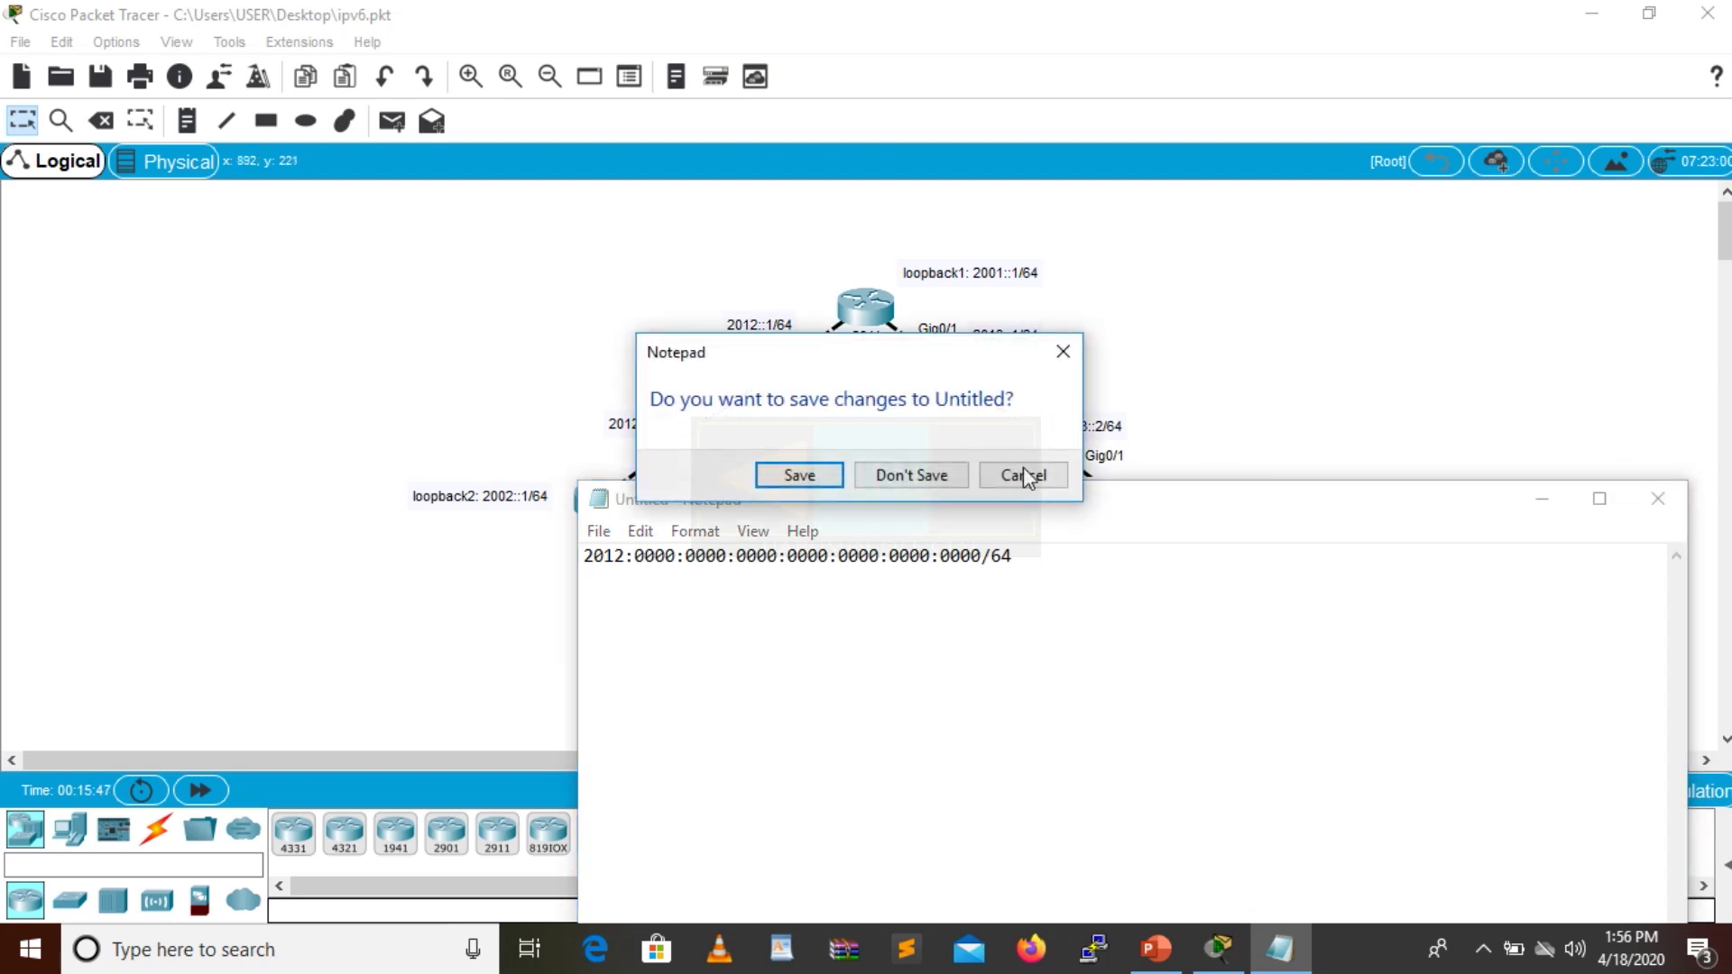
pyautogui.click(874, 476)
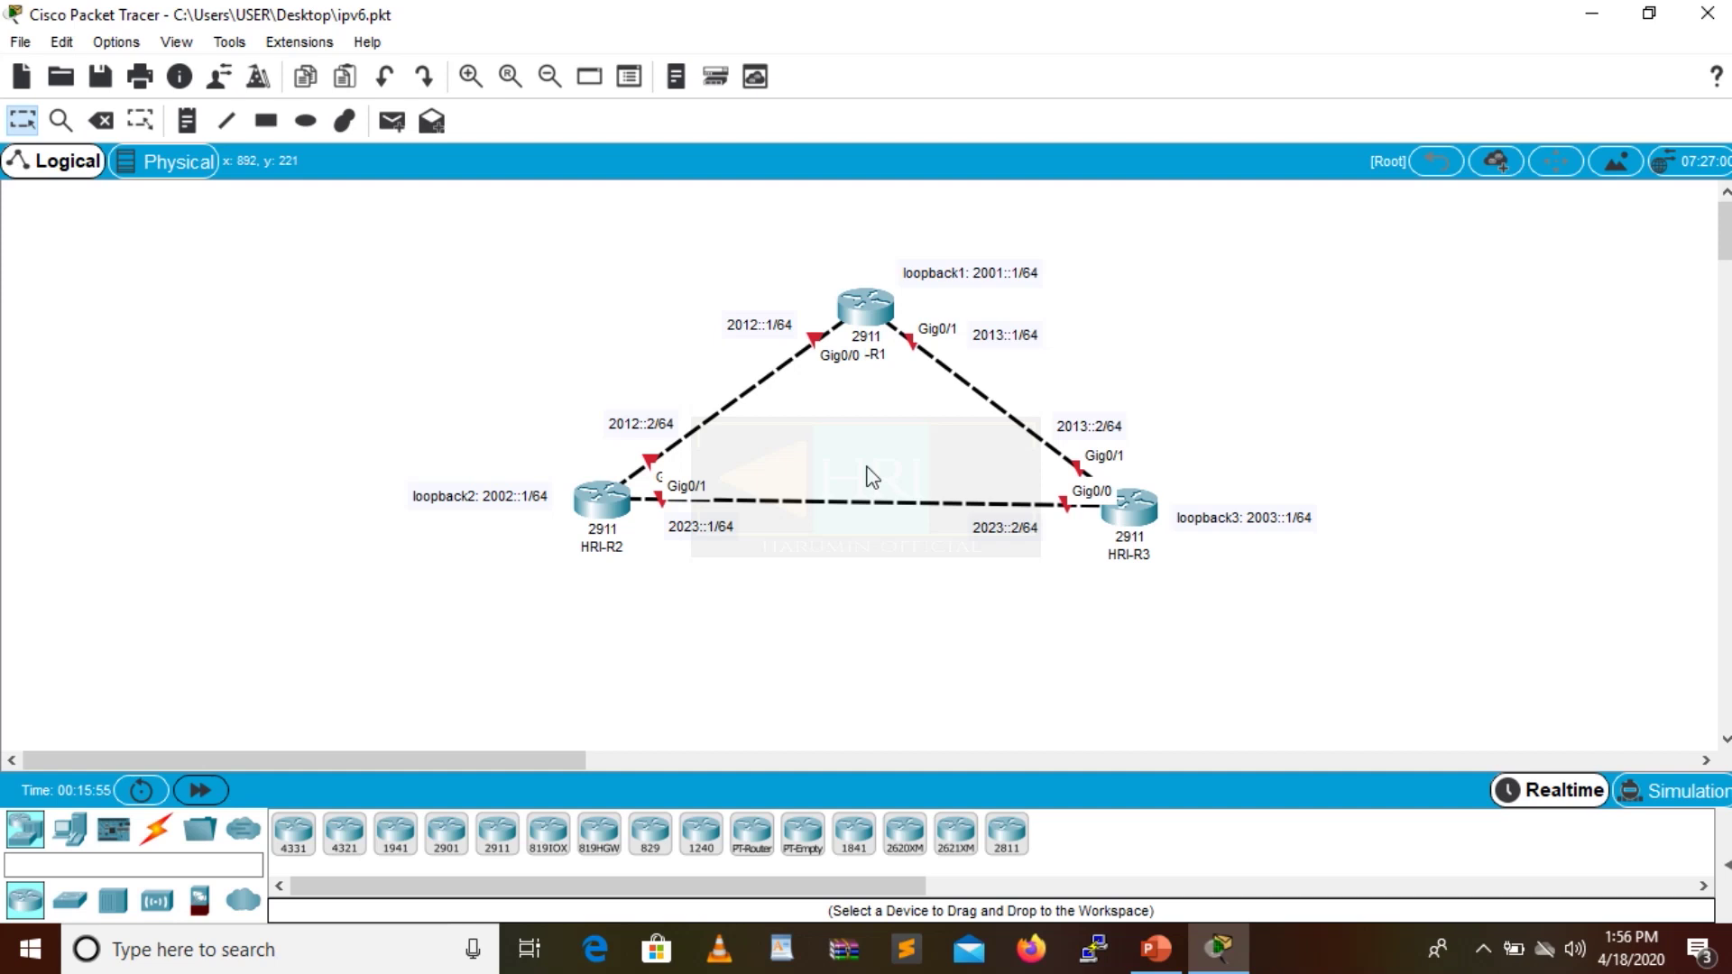
# Open the command line of router HRI-R1 and enter global configuration mode.
pyautogui.click(862, 317)
pyautogui.moveTo(763, 113); pyautogui.dragTo(1353, 83)
pyautogui.click(1329, 133)
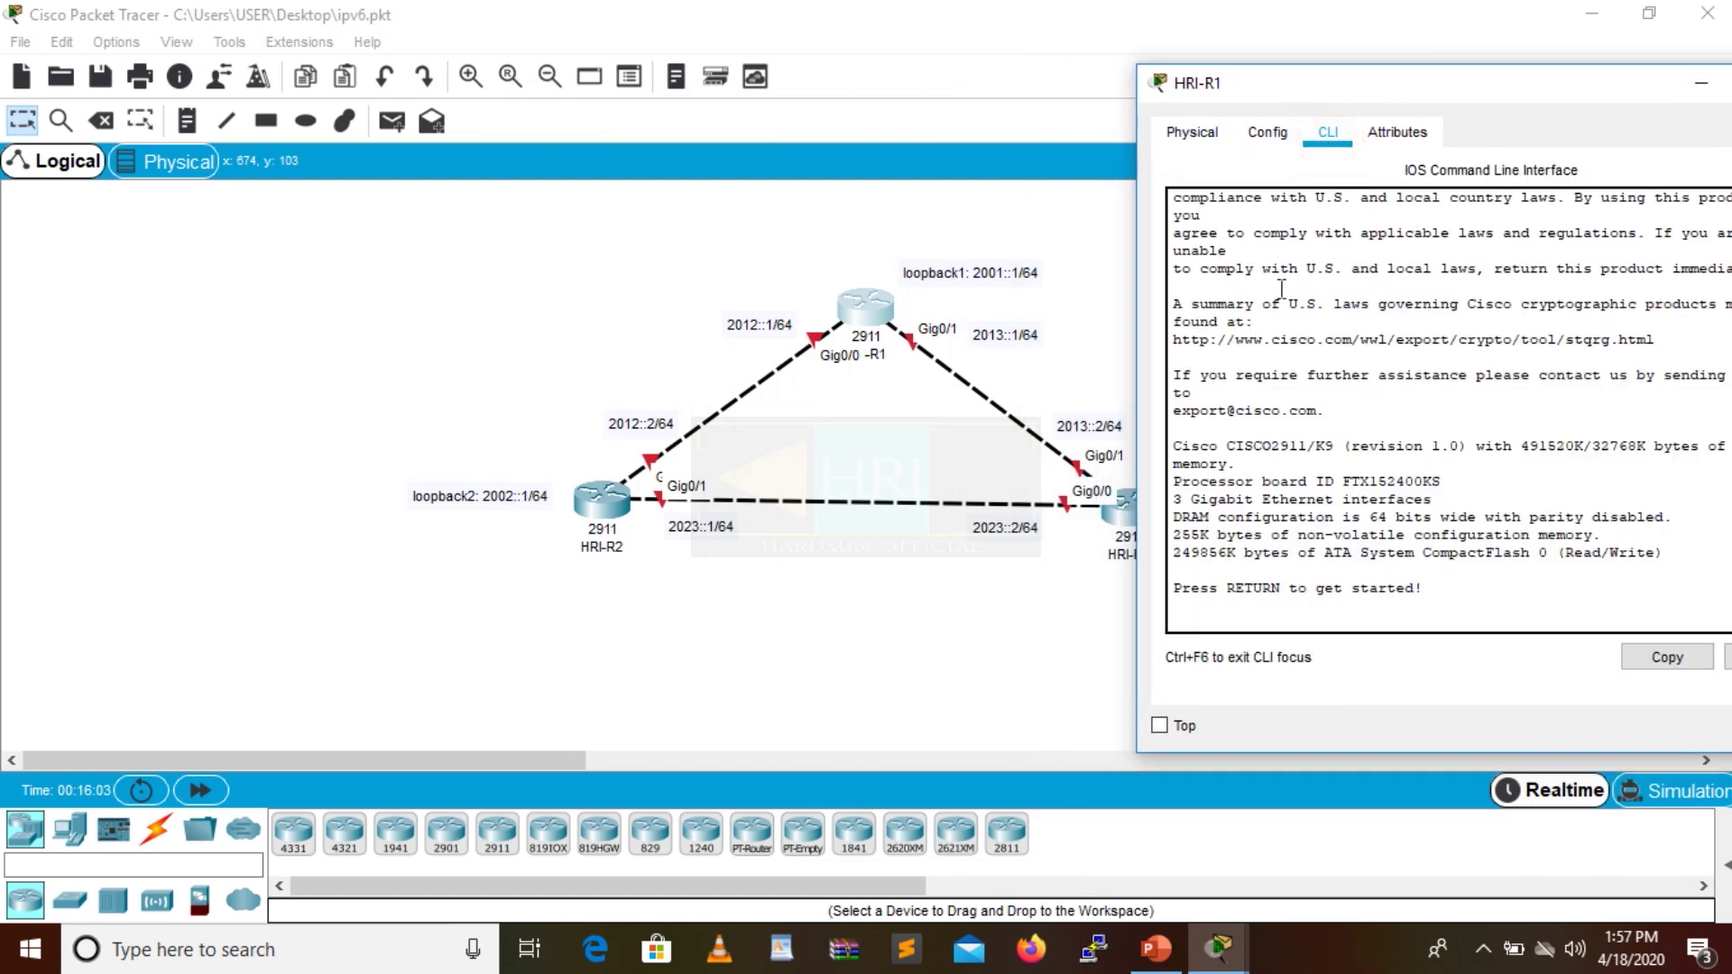
pyautogui.click(1287, 593)
pyautogui.press('Return')
pyautogui.write('en')
pyautogui.press('Return')
pyautogui.write('conf t')
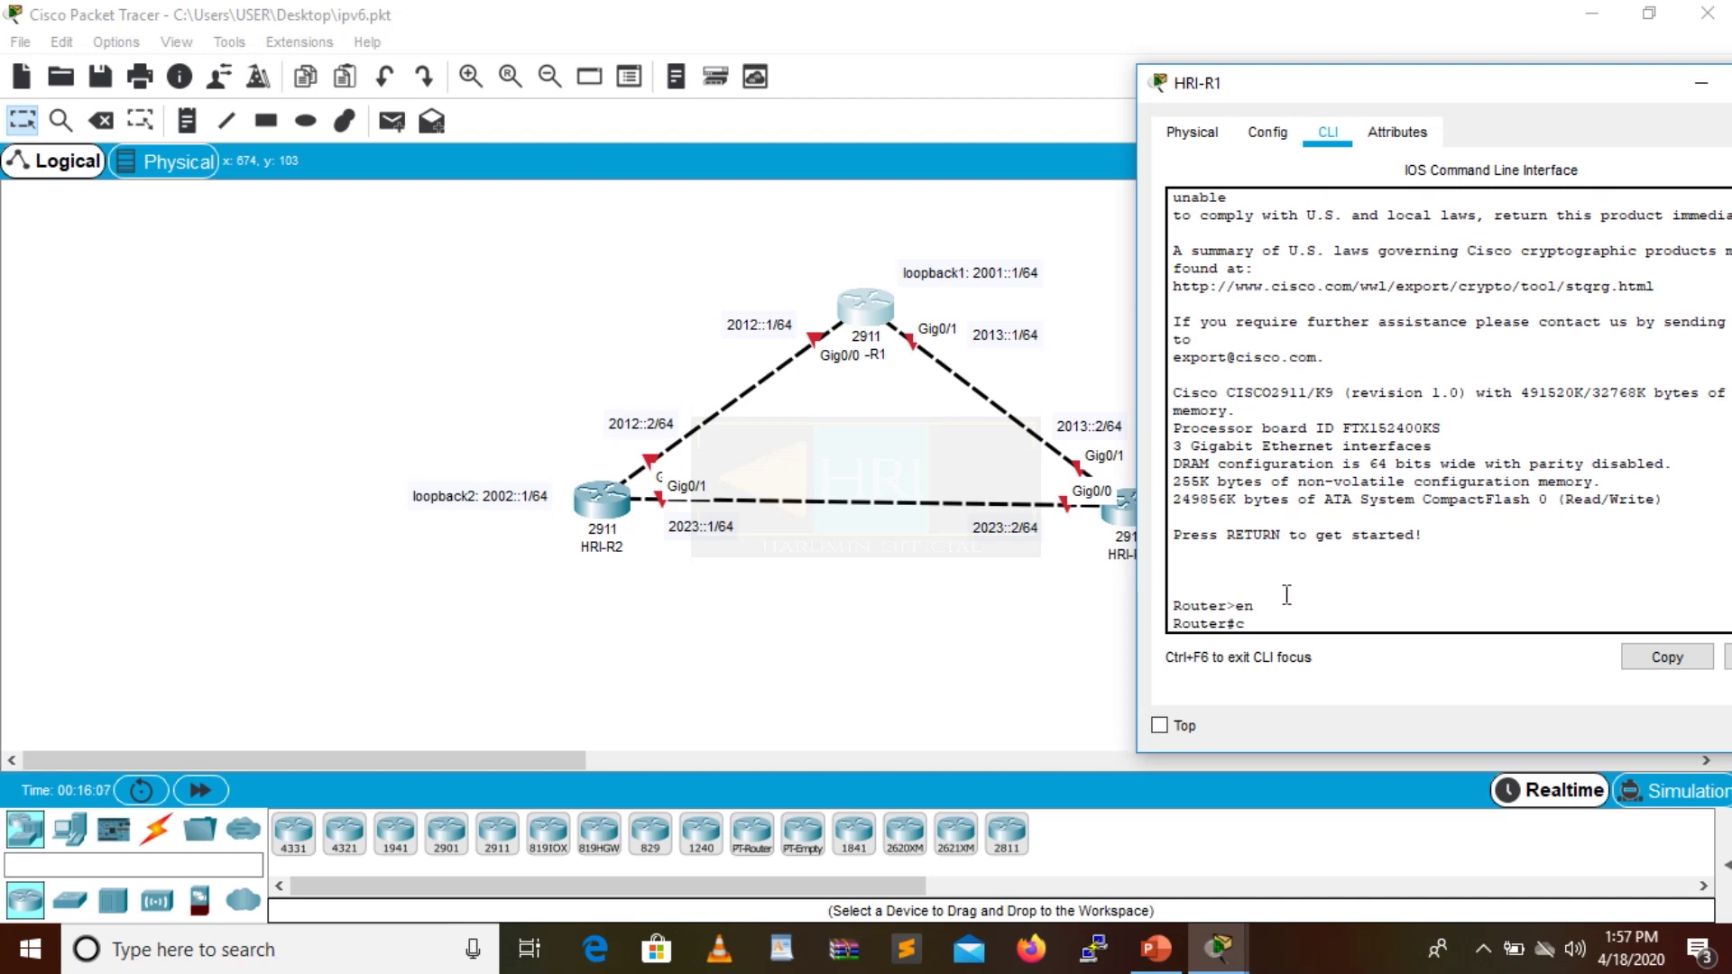
pyautogui.press('Return')
# Set the router's hostname to HRI-R1.
pyautogui.write('hos')
pyautogui.press('Tab')
pyautogui.write('HRI-R')
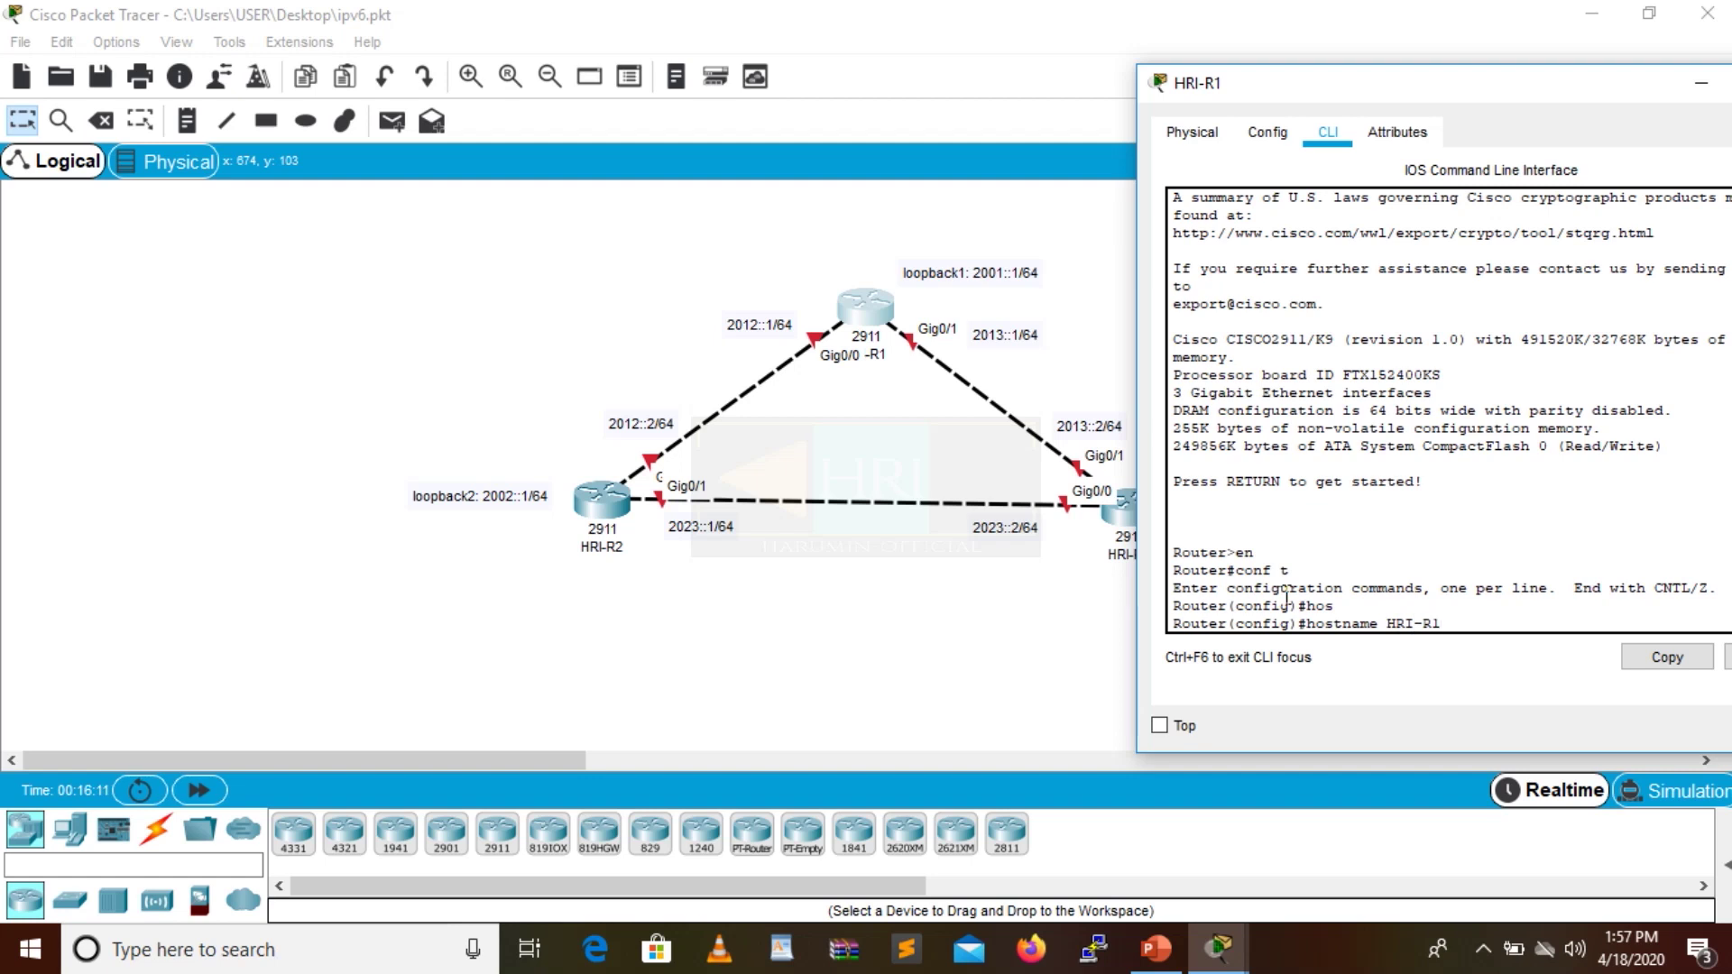
pyautogui.write('1')
pyautogui.press('Return')
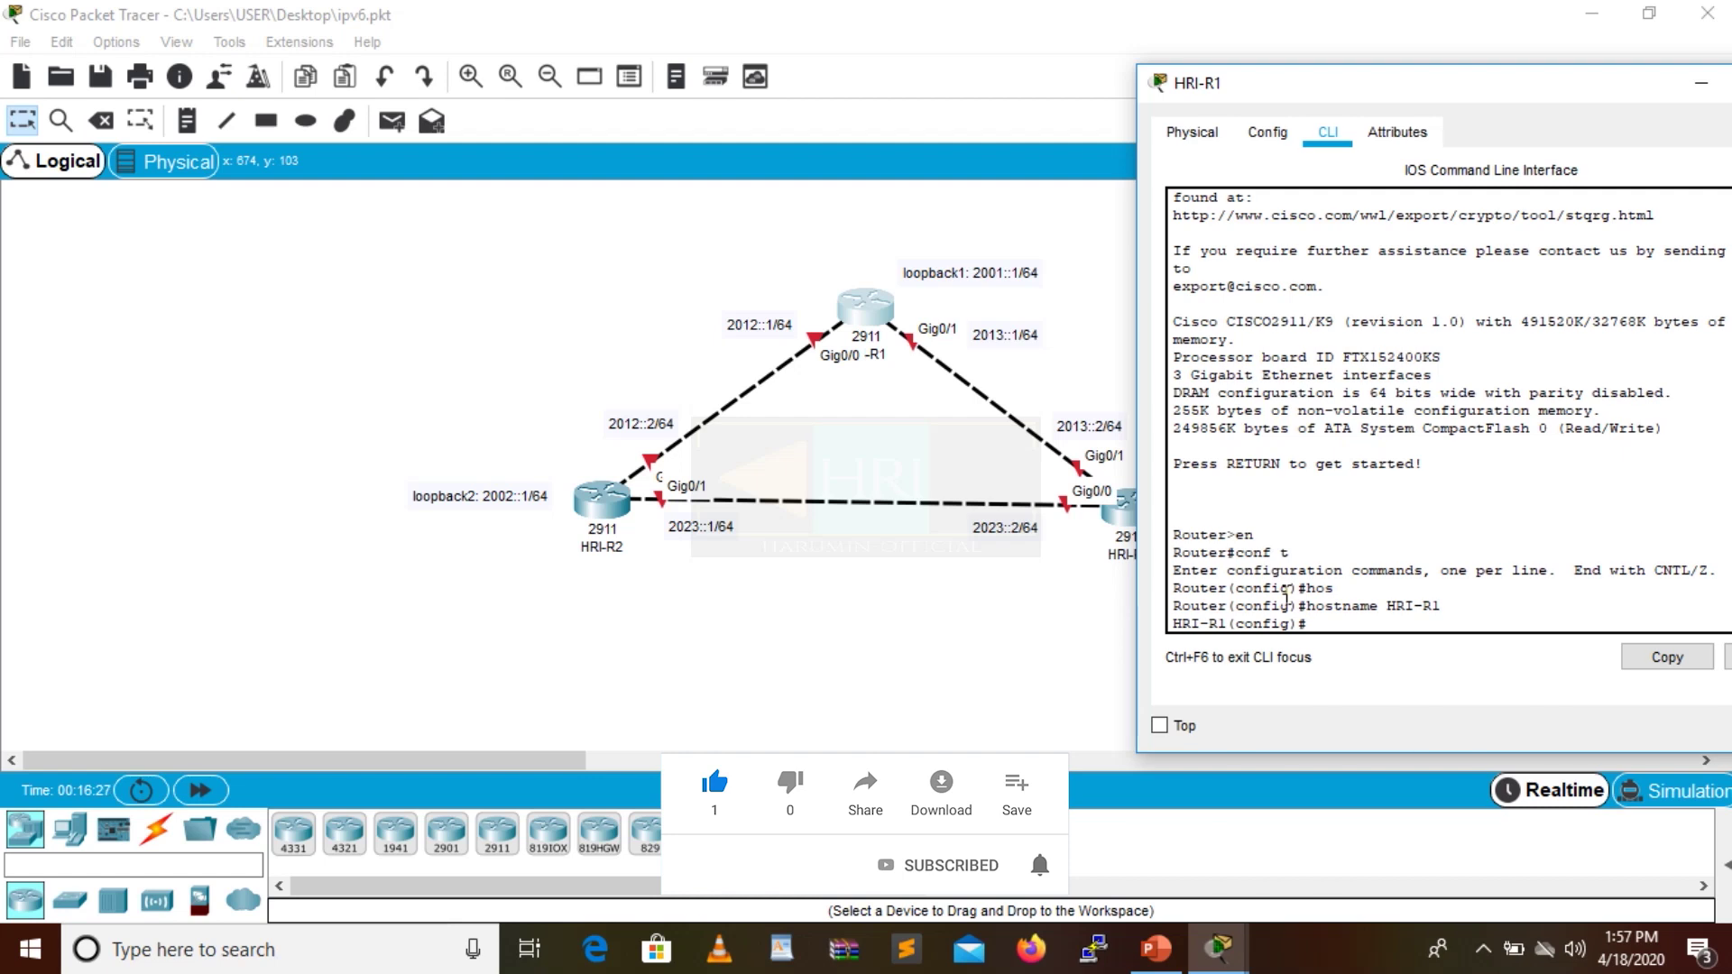
pyautogui.write('uni')
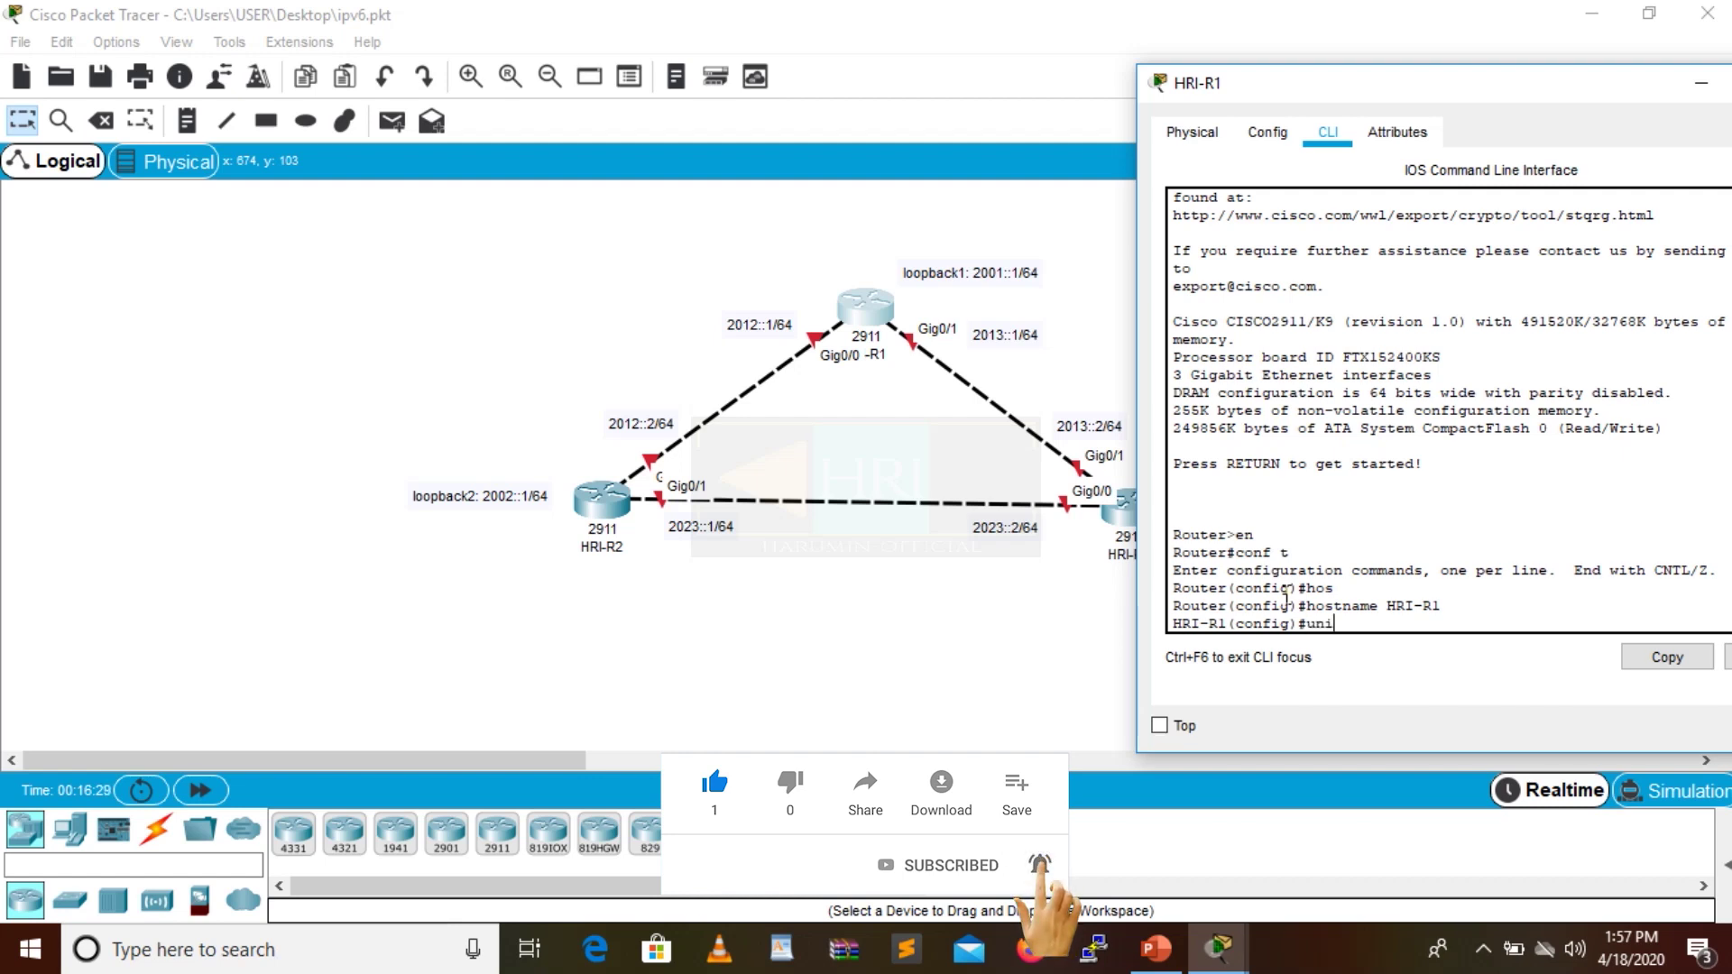
pyautogui.write('cas')
pyautogui.press('BackSpace')
pyautogui.press('BackSpace')
pyautogui.press('BackSpace')
pyautogui.press('BackSpace')
pyautogui.press('BackSpace')
pyautogui.press('BackSpace')
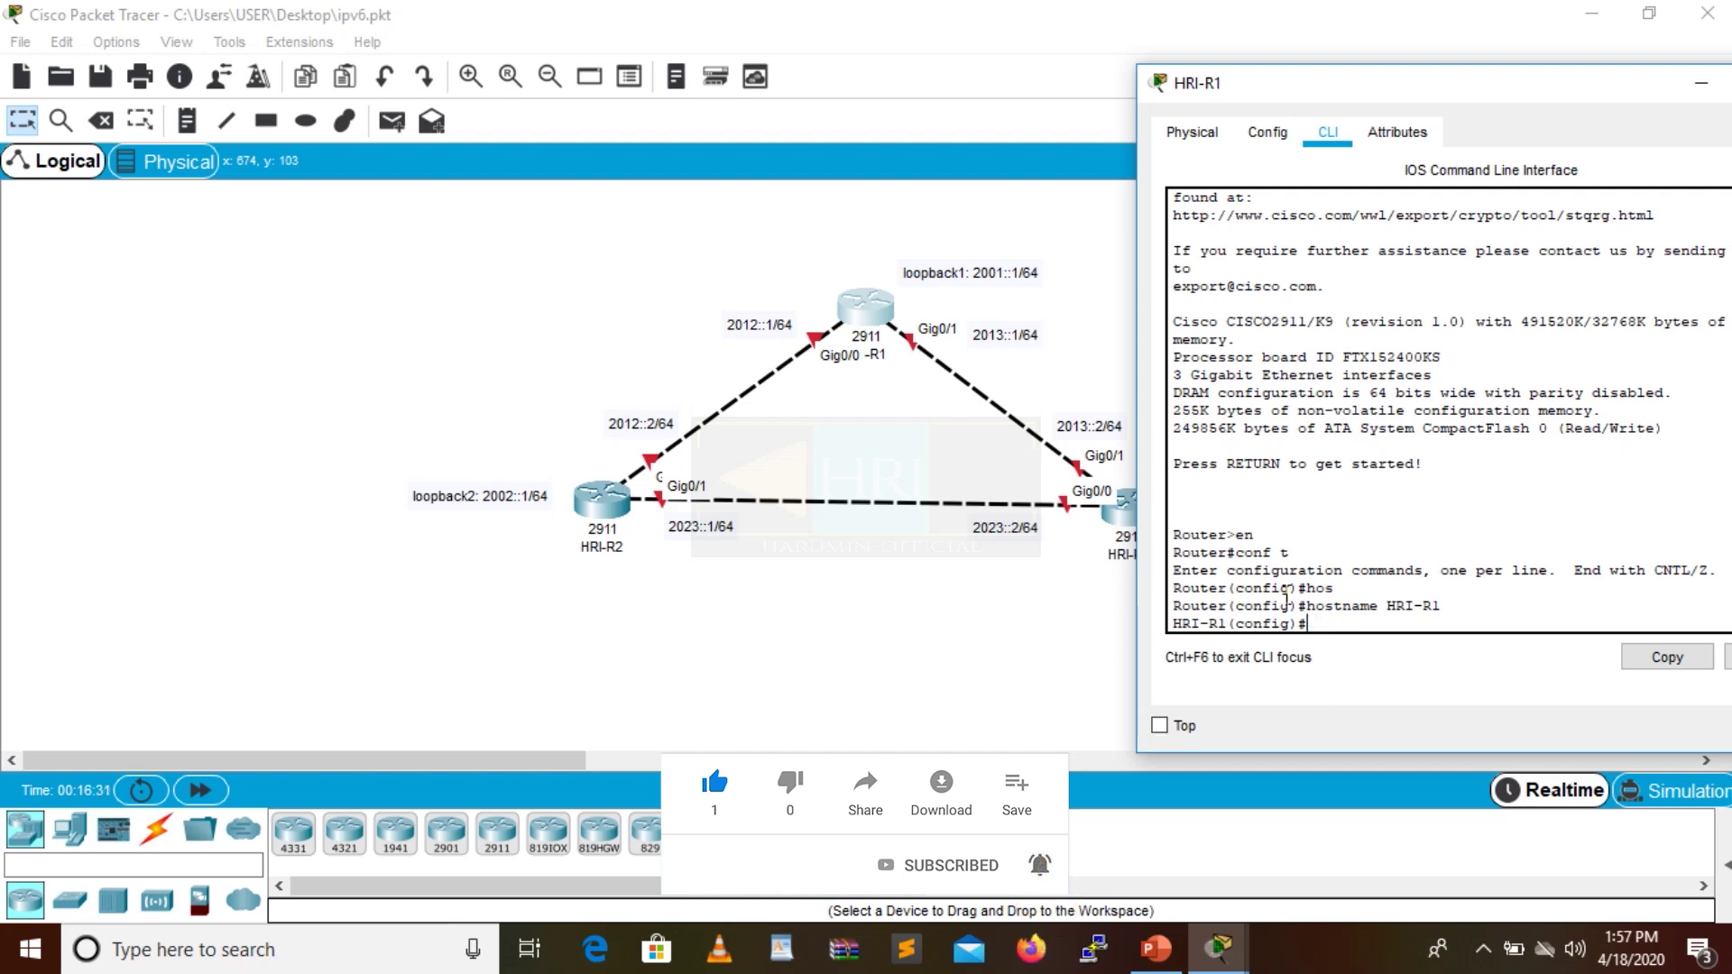
# Enable IPv6 unicast routing on HRI-R1.
pyautogui.write('ipv6 un')
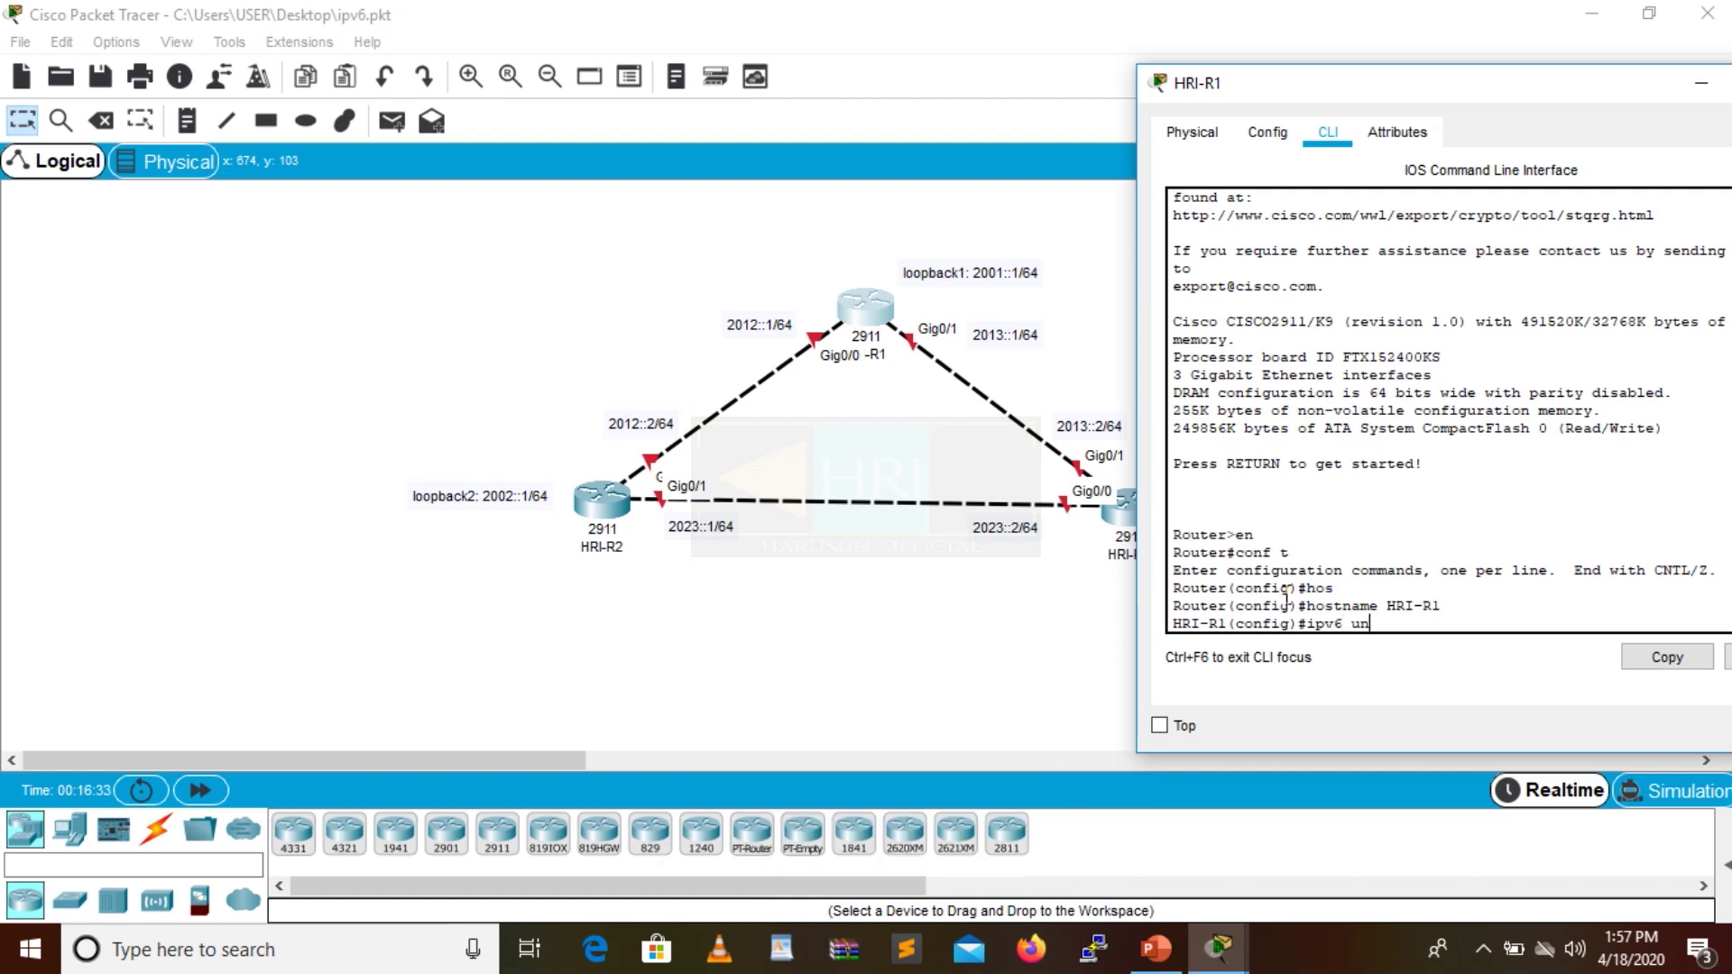
pyautogui.write('icast-routing')
pyautogui.press('Return')
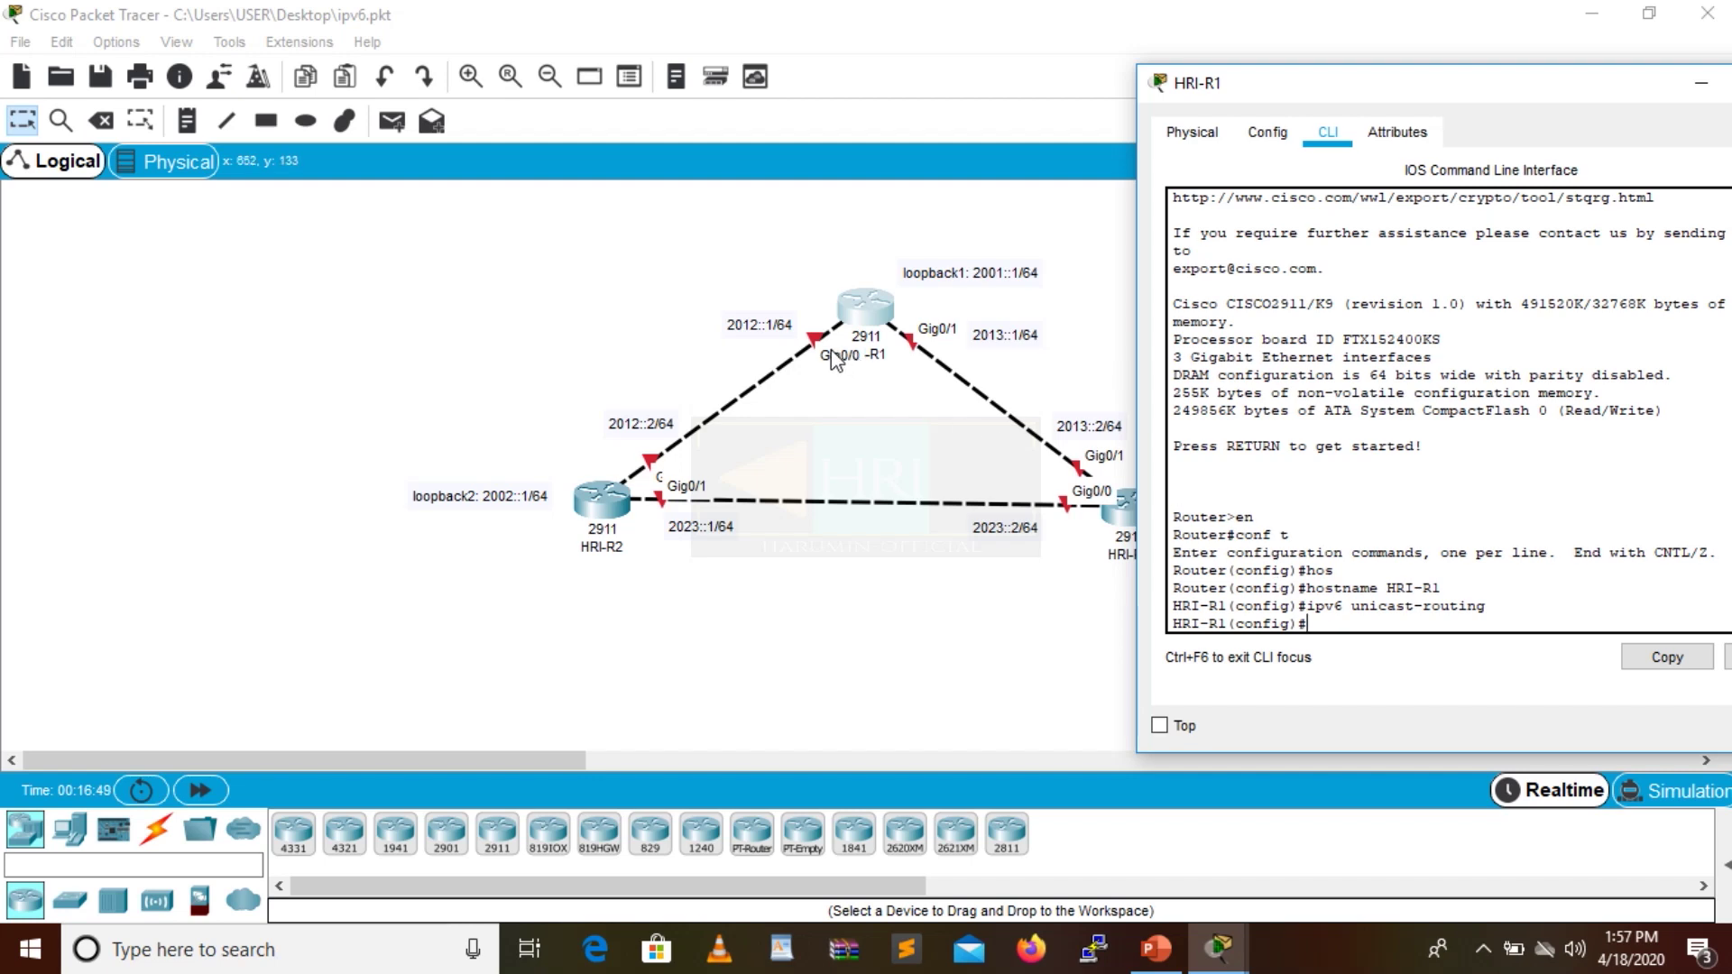
# Assign IPv6 address 2012::1/64 to HRI-R1's interface g0/0, bring the interface up and leave its configuration.
pyautogui.write('int g0/0')
pyautogui.press('Return')
pyautogui.write('i')
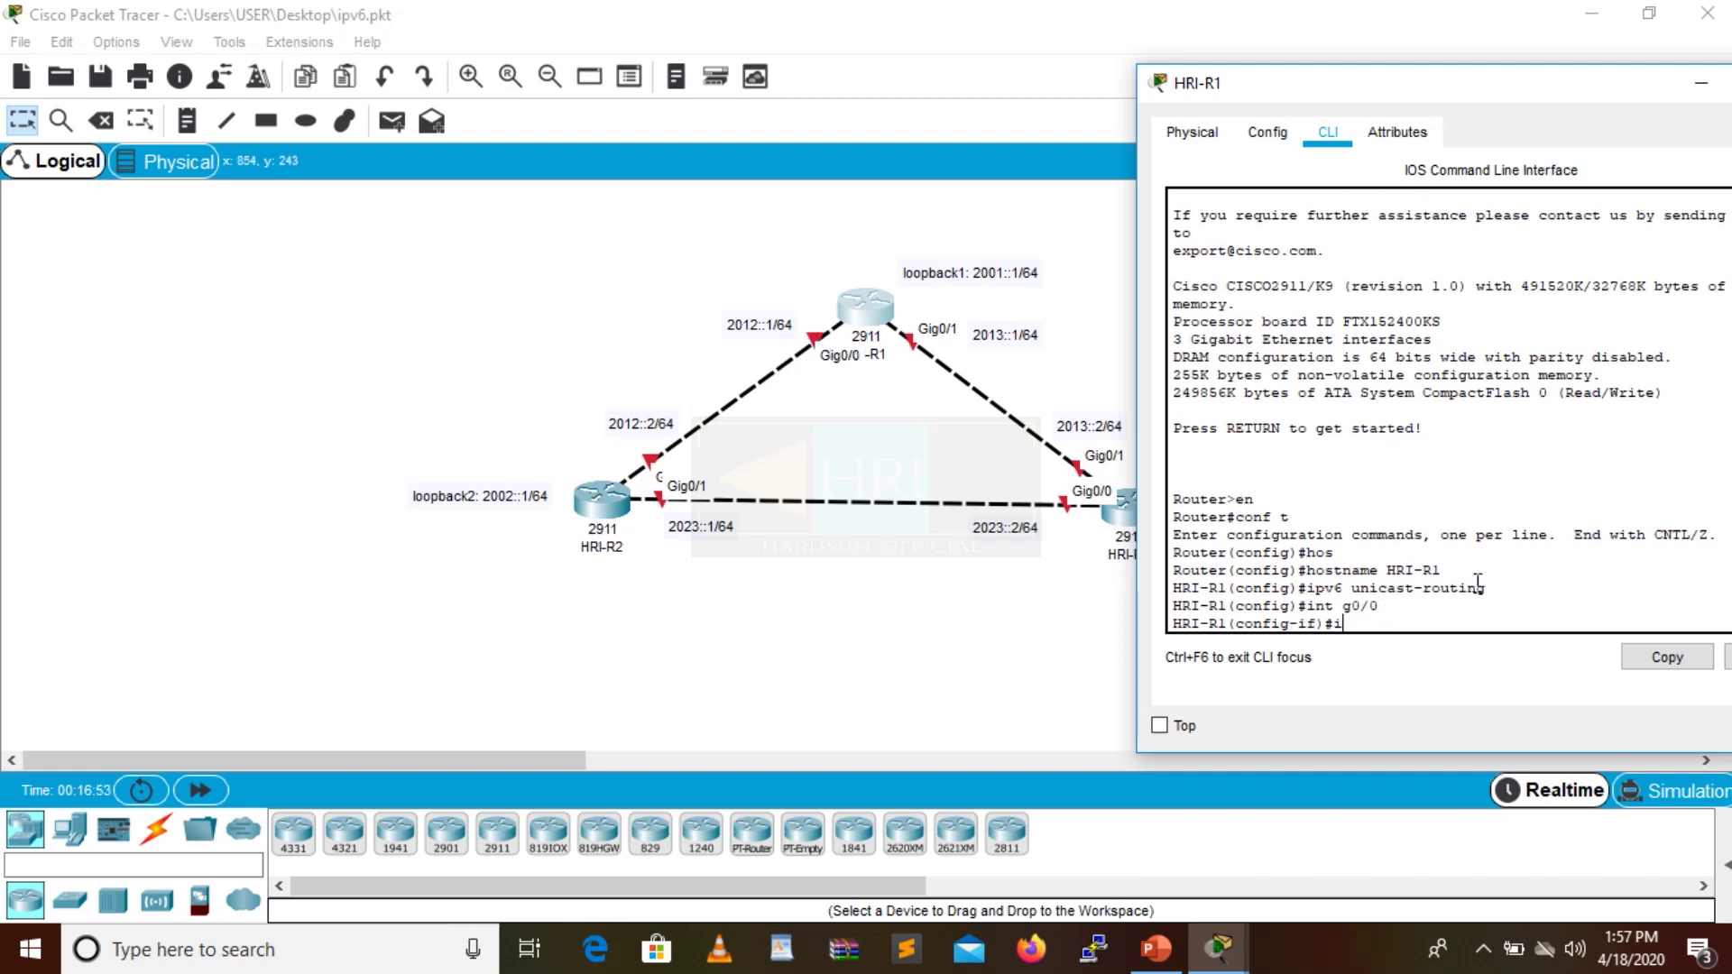
pyautogui.write('pv6 address 2012::1/64')
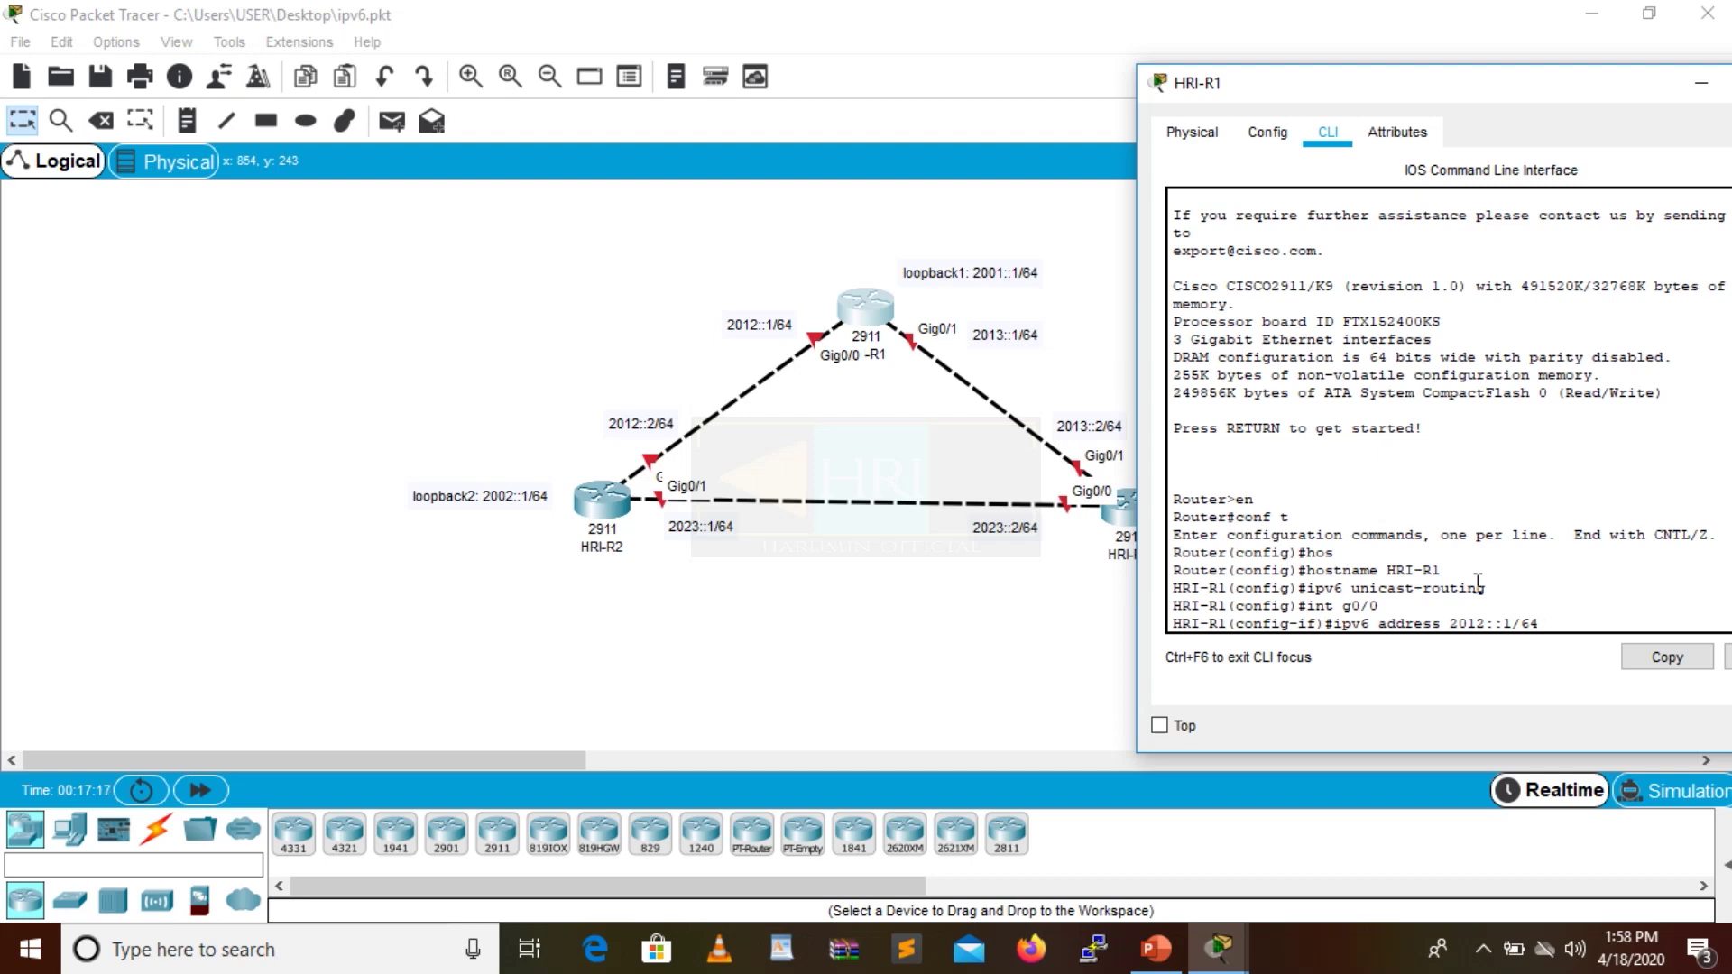
pyautogui.press('Return')
pyautogui.write('nfig-if)#n')
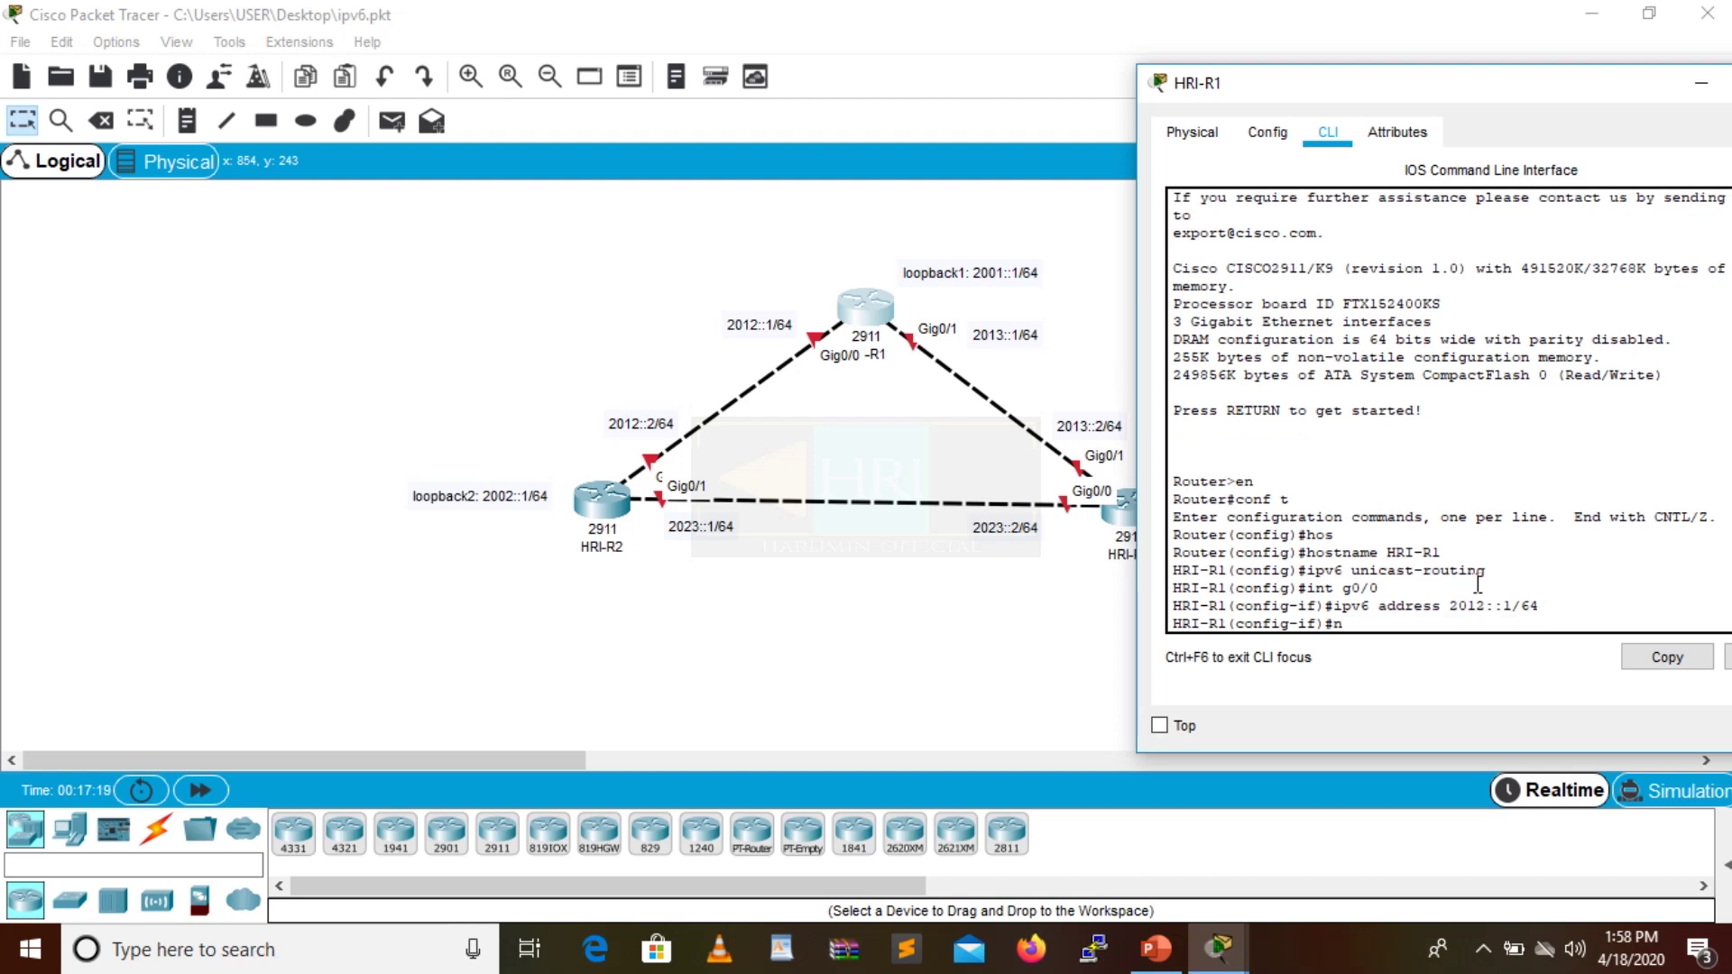
pyautogui.write('o shutdown')
pyautogui.press('Return')
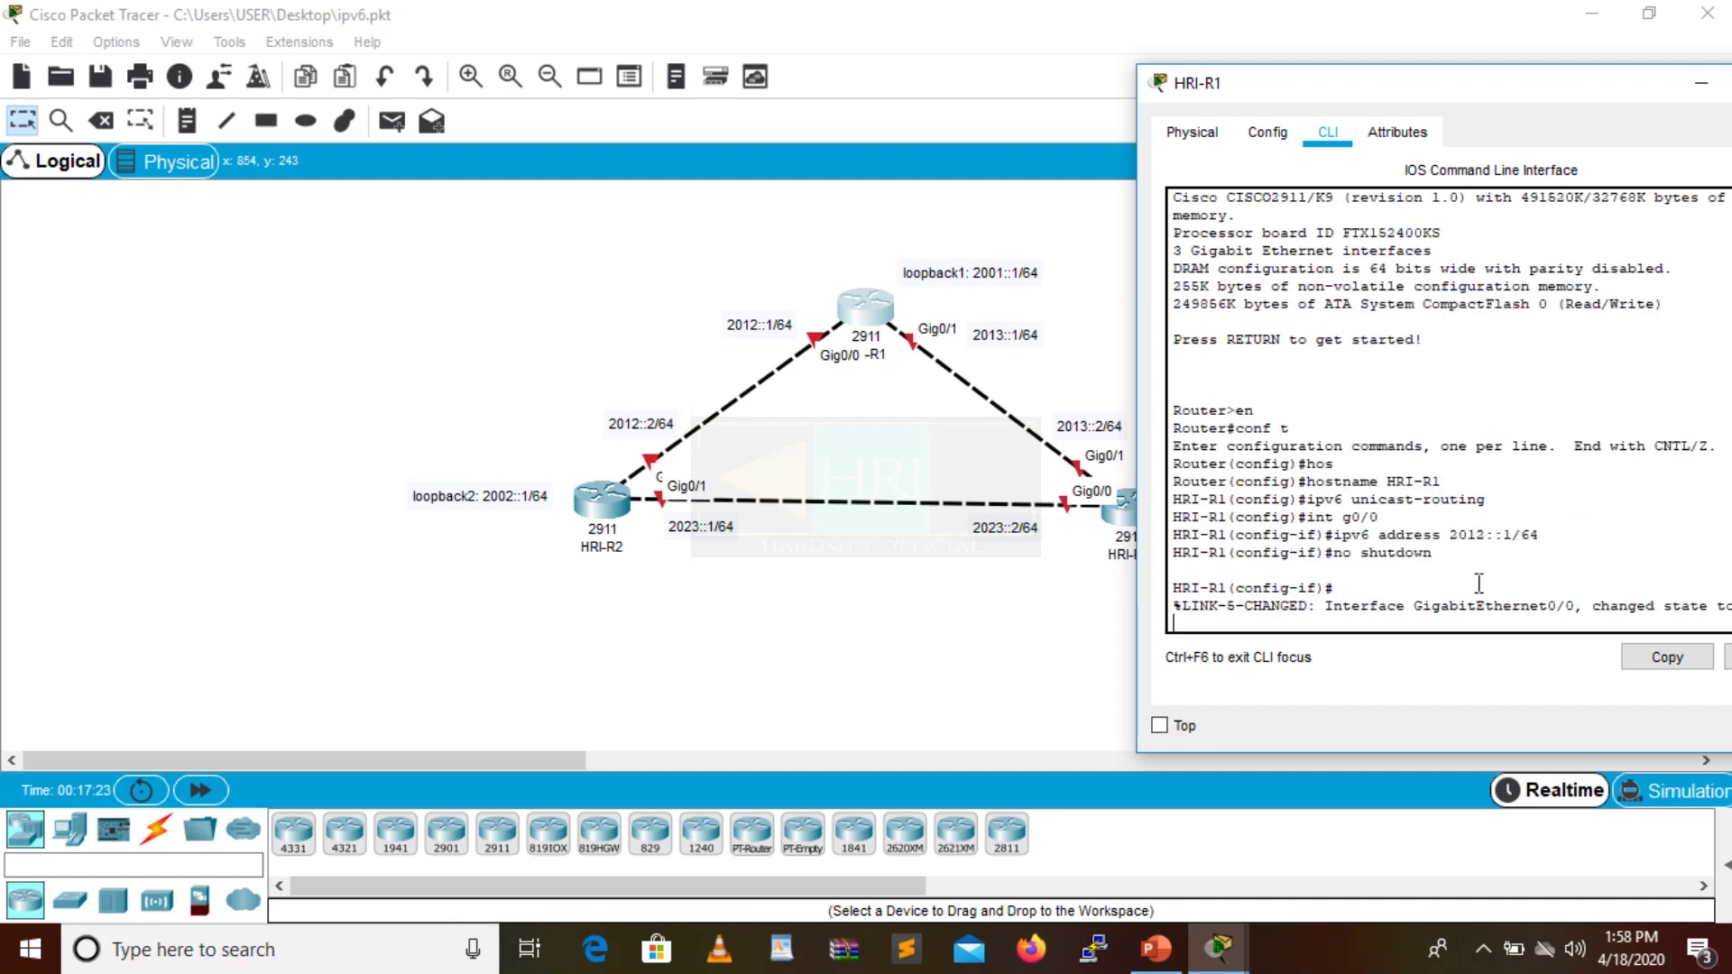
pyautogui.press('Return')
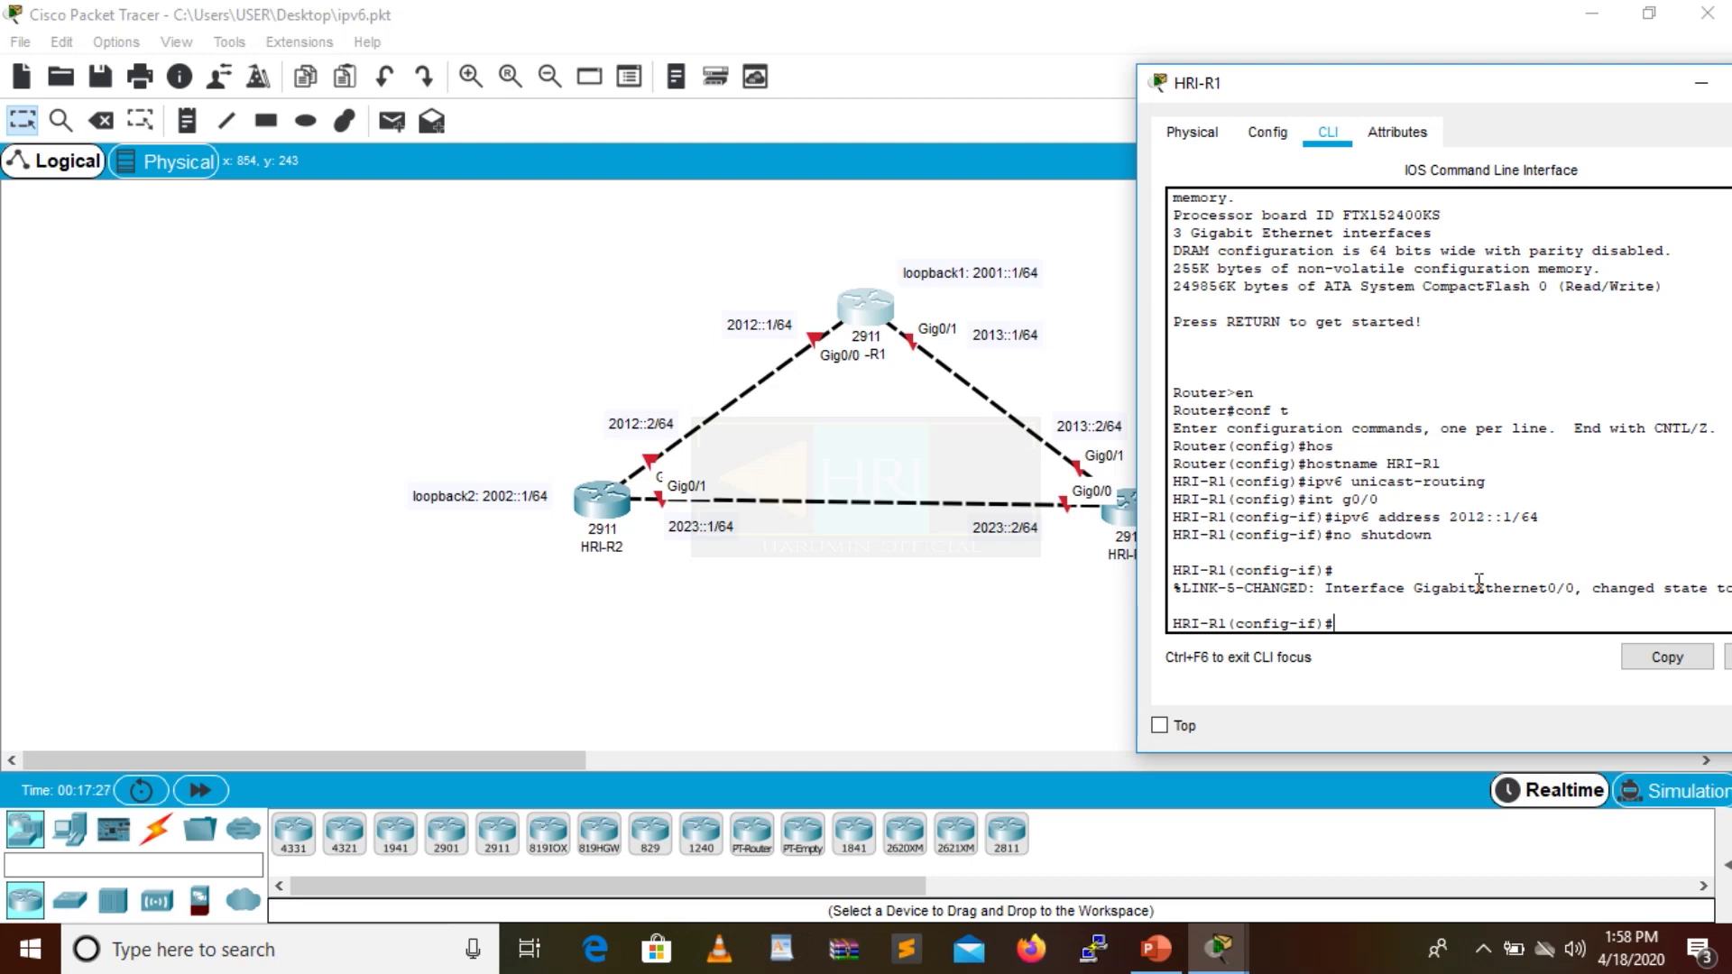
pyautogui.write('exit')
pyautogui.press('Return')
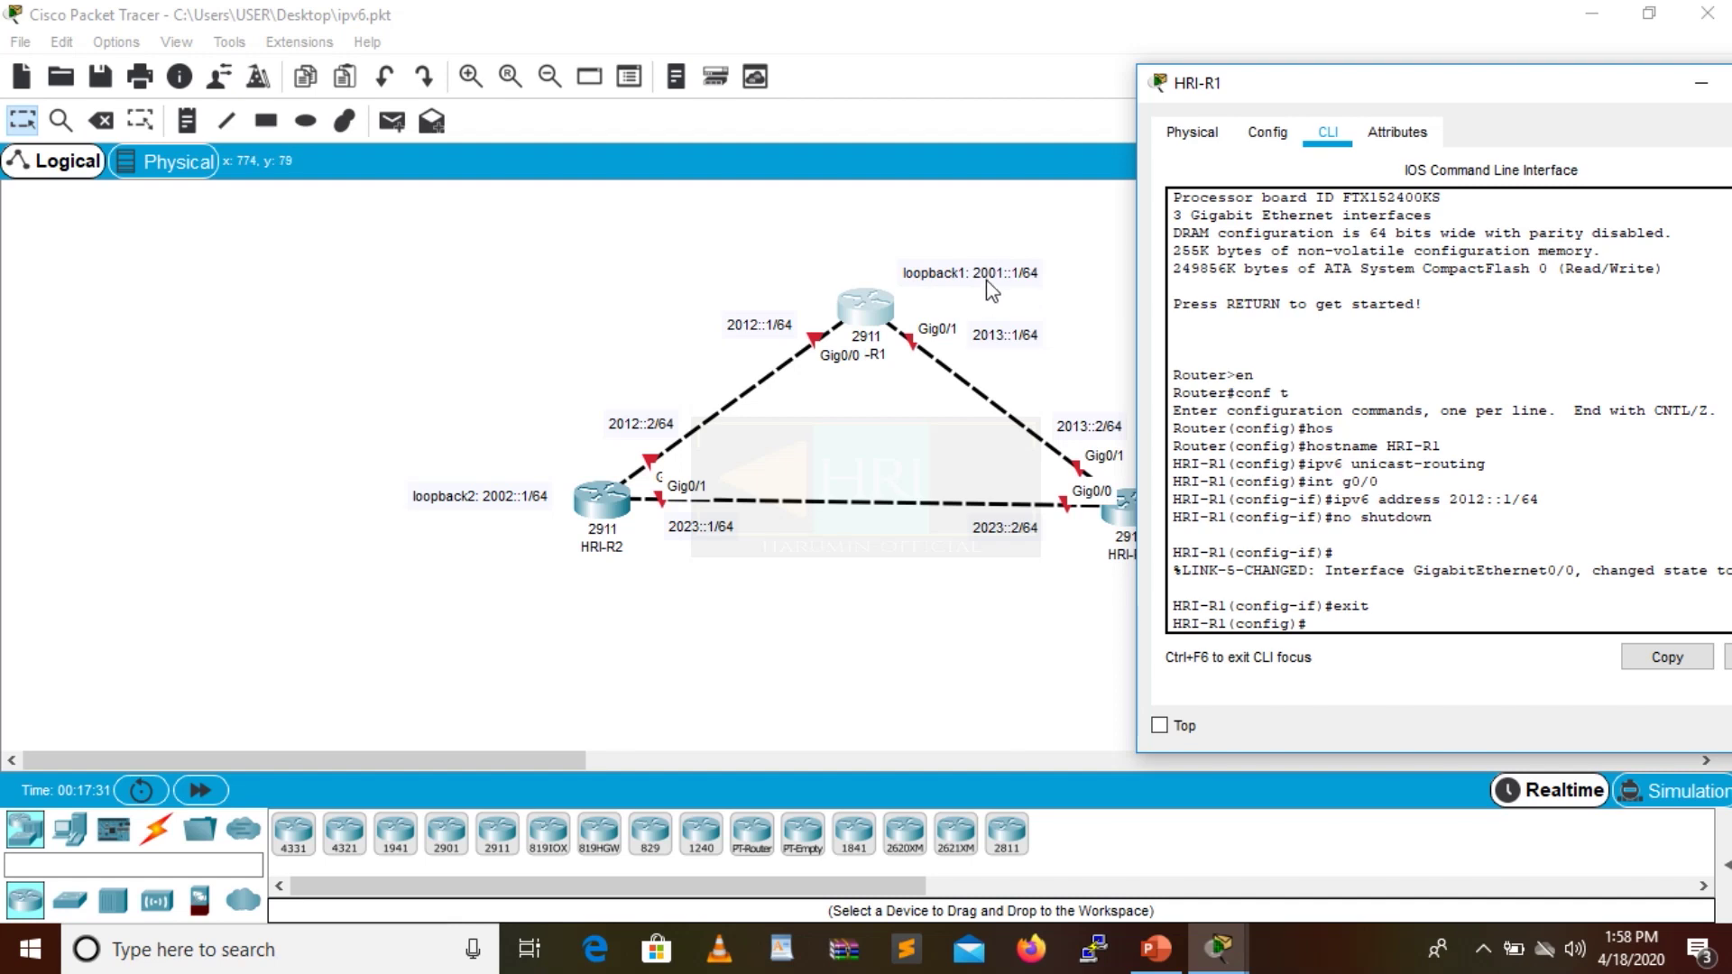
# Create interface loopback 1 on HRI-R1, assign it IPv6 address 2001::1/64 and leave its configuration.
pyautogui.write('int loopva')
pyautogui.press('BackSpace')
pyautogui.press('BackSpace')
pyautogui.write('ba')
pyautogui.press('Return')
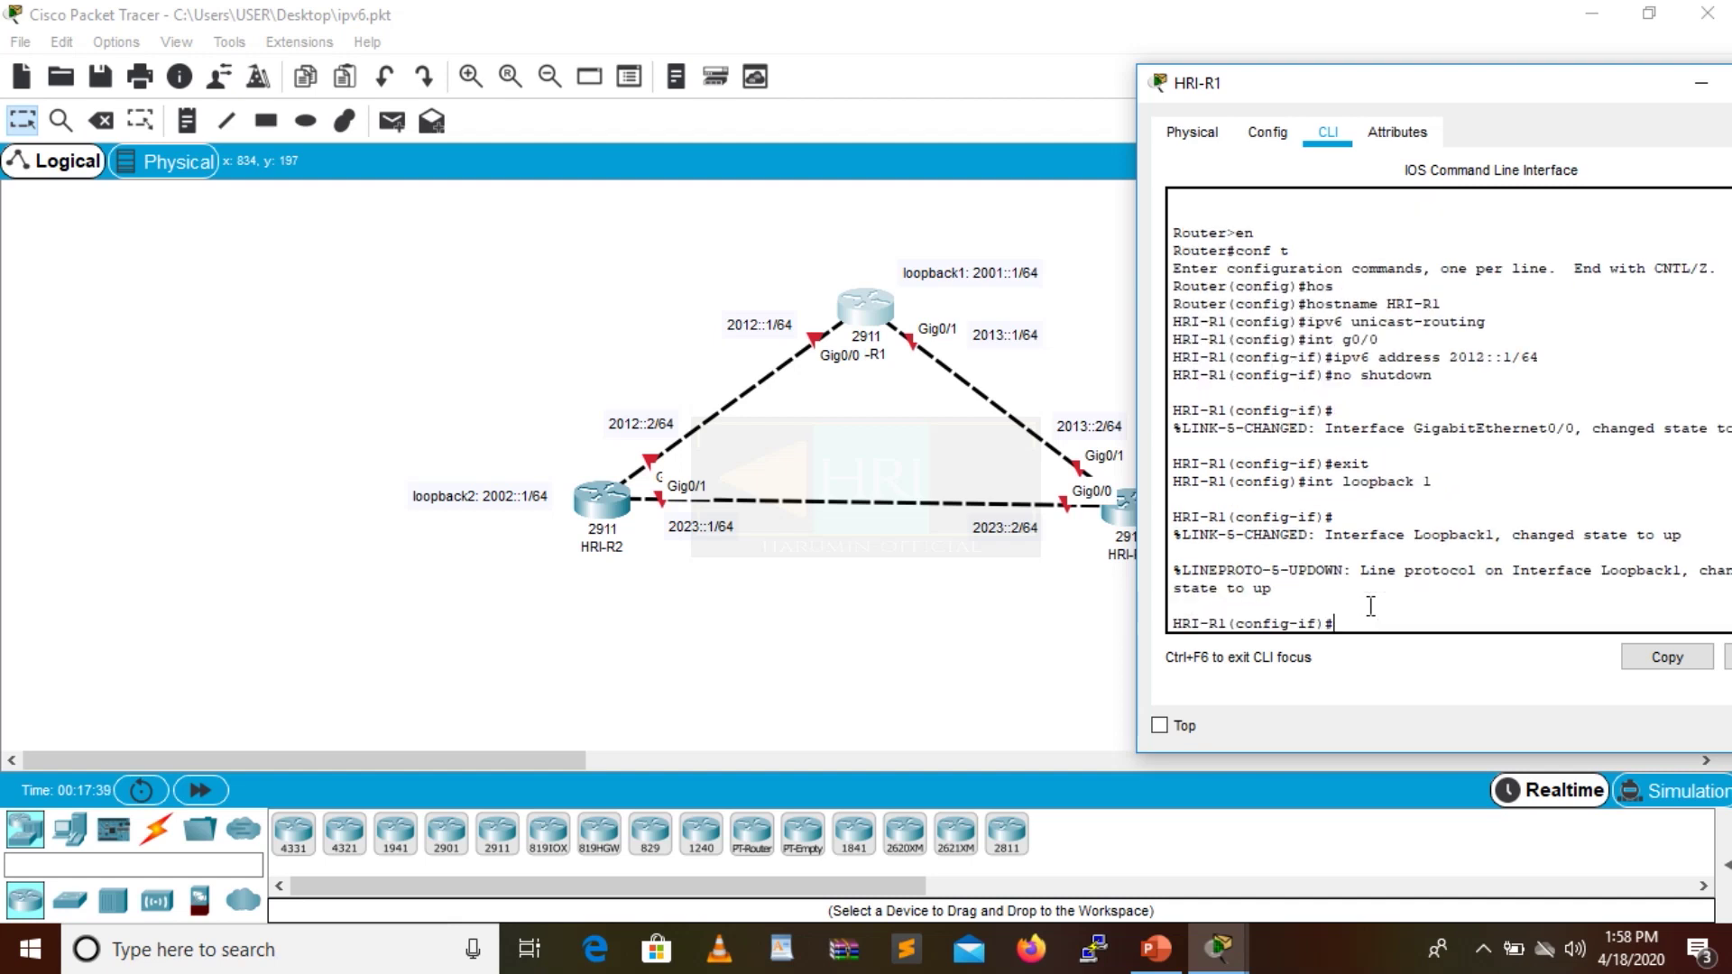
pyautogui.write('ipv6 address 2001::1/64')
pyautogui.press('Return')
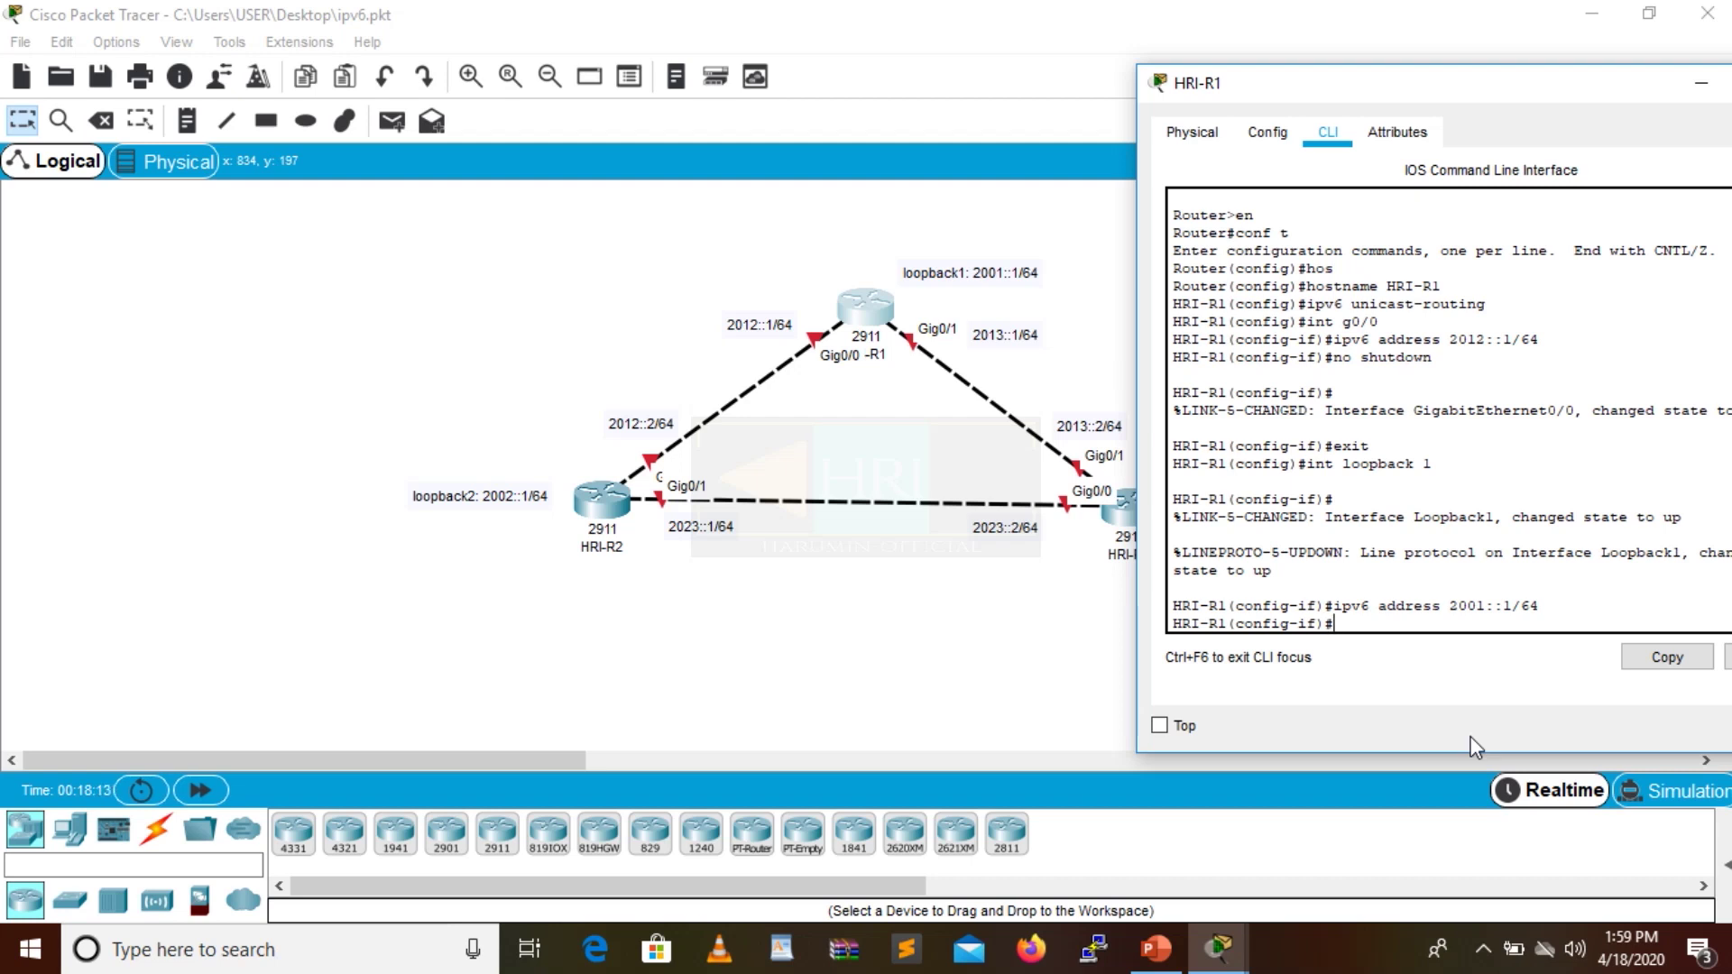
pyautogui.write('exit')
pyautogui.press('Return')
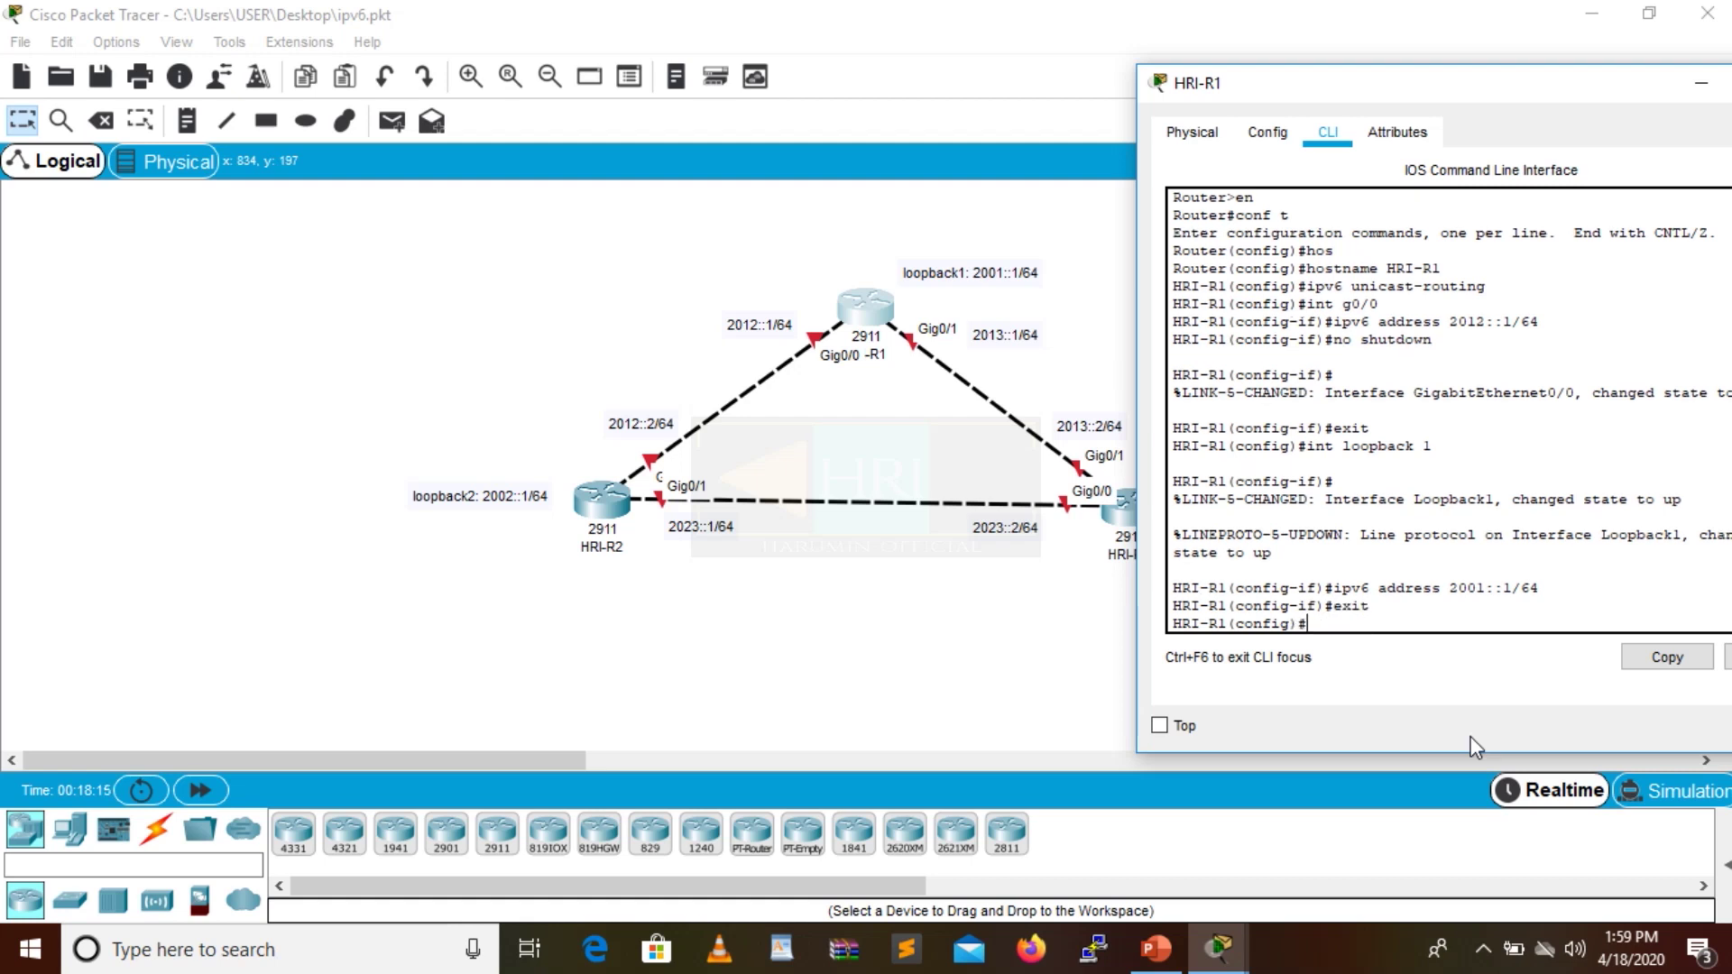
# Assign IPv6 address 2013::1/64 to interface g0/1 on HRI-R1.
pyautogui.write('int g0/1')
pyautogui.press('Return')
pyautogui.write('ipv6')
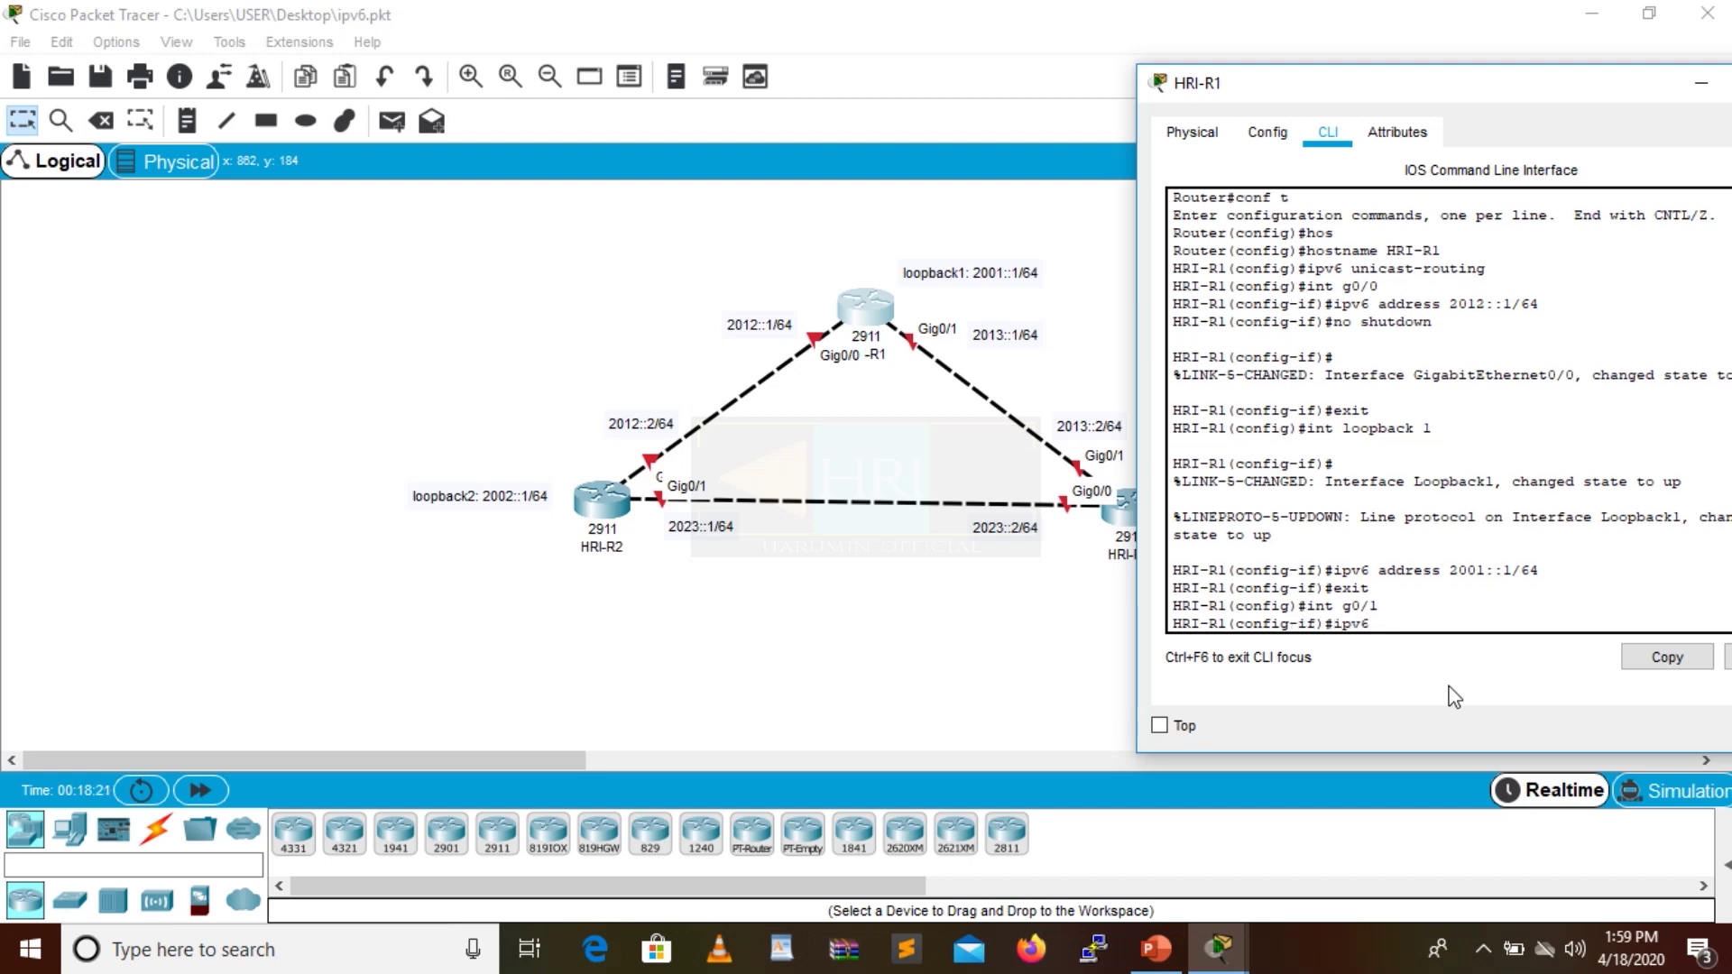
pyautogui.write(' address 2013::1/64')
pyautogui.press('Return')
# Bring up interface g0/1 on HRI-R1 with the no shutdown command.
pyautogui.write('no')
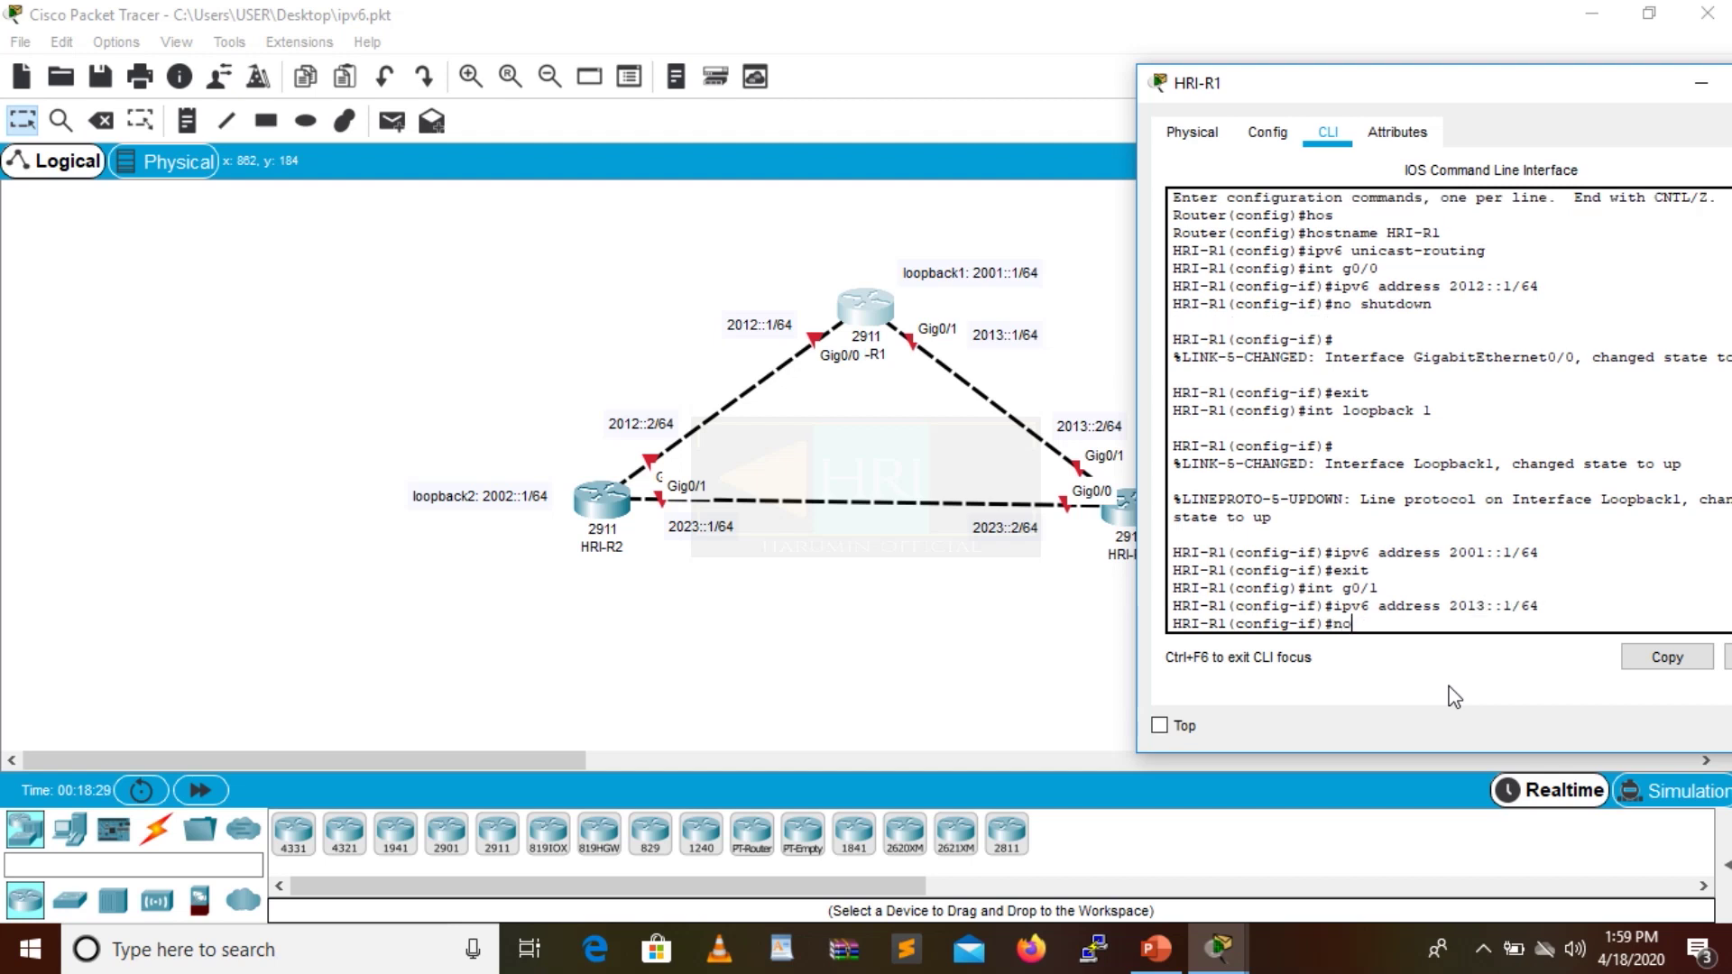
pyautogui.write(' shutrdown')
pyautogui.press('BackSpace')
pyautogui.press('BackSpace')
pyautogui.press('BackSpace')
pyautogui.press('BackSpace')
pyautogui.press('BackSpace')
pyautogui.write('shutdown')
pyautogui.press('BackSpace')
pyautogui.press('BackSpace')
pyautogui.press('BackSpace')
pyautogui.press('BackSpace')
pyautogui.write('down')
pyautogui.press('Return')
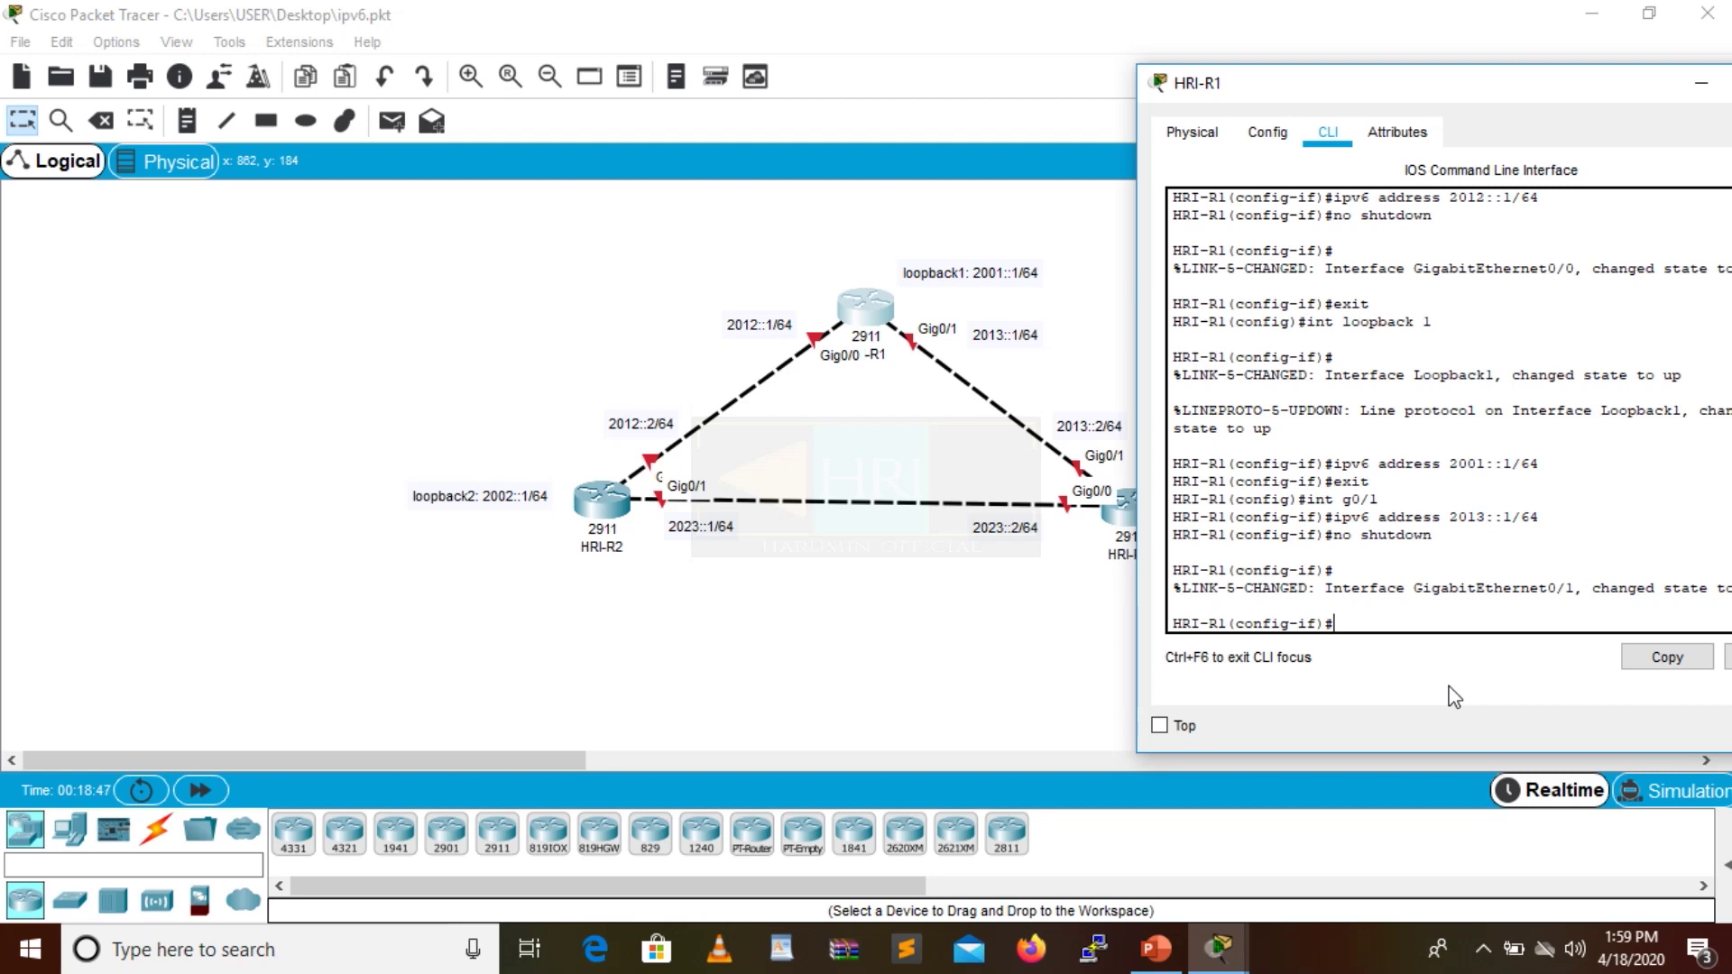
# Return to privileged EXEC mode and save HRI-R1's running configuration as startup-config.
pyautogui.write('exit')
pyautogui.press('Return')
pyautogui.write('exit')
pyautogui.press('Return')
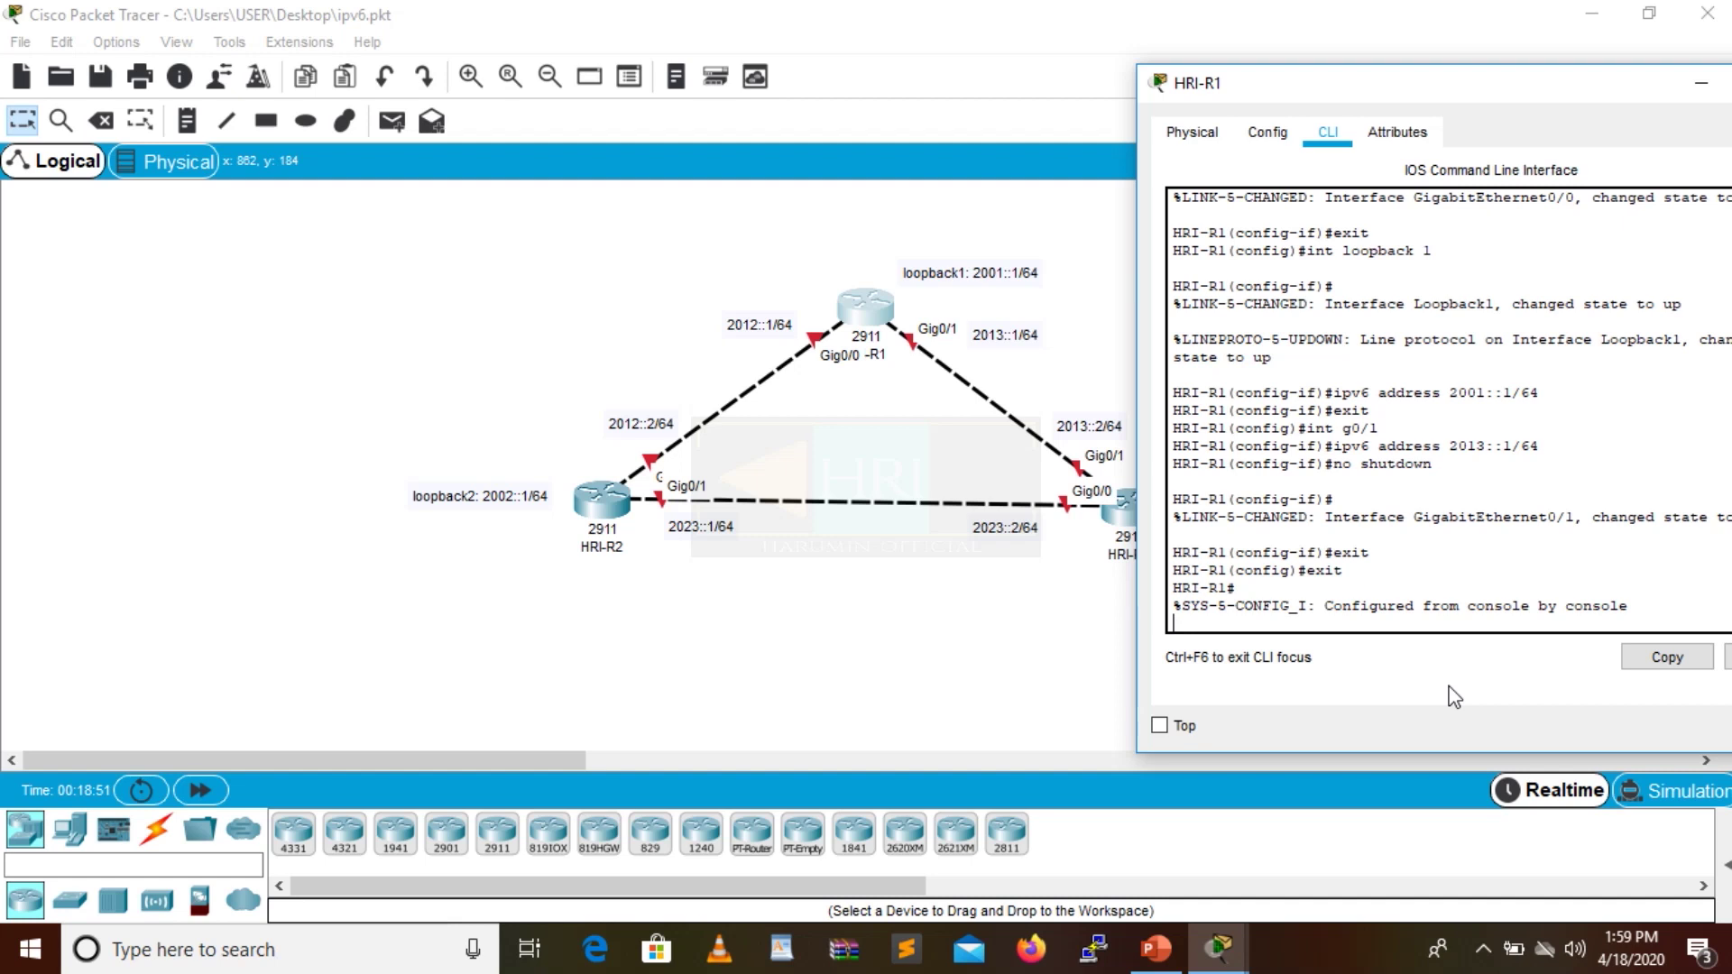
pyautogui.press('Return')
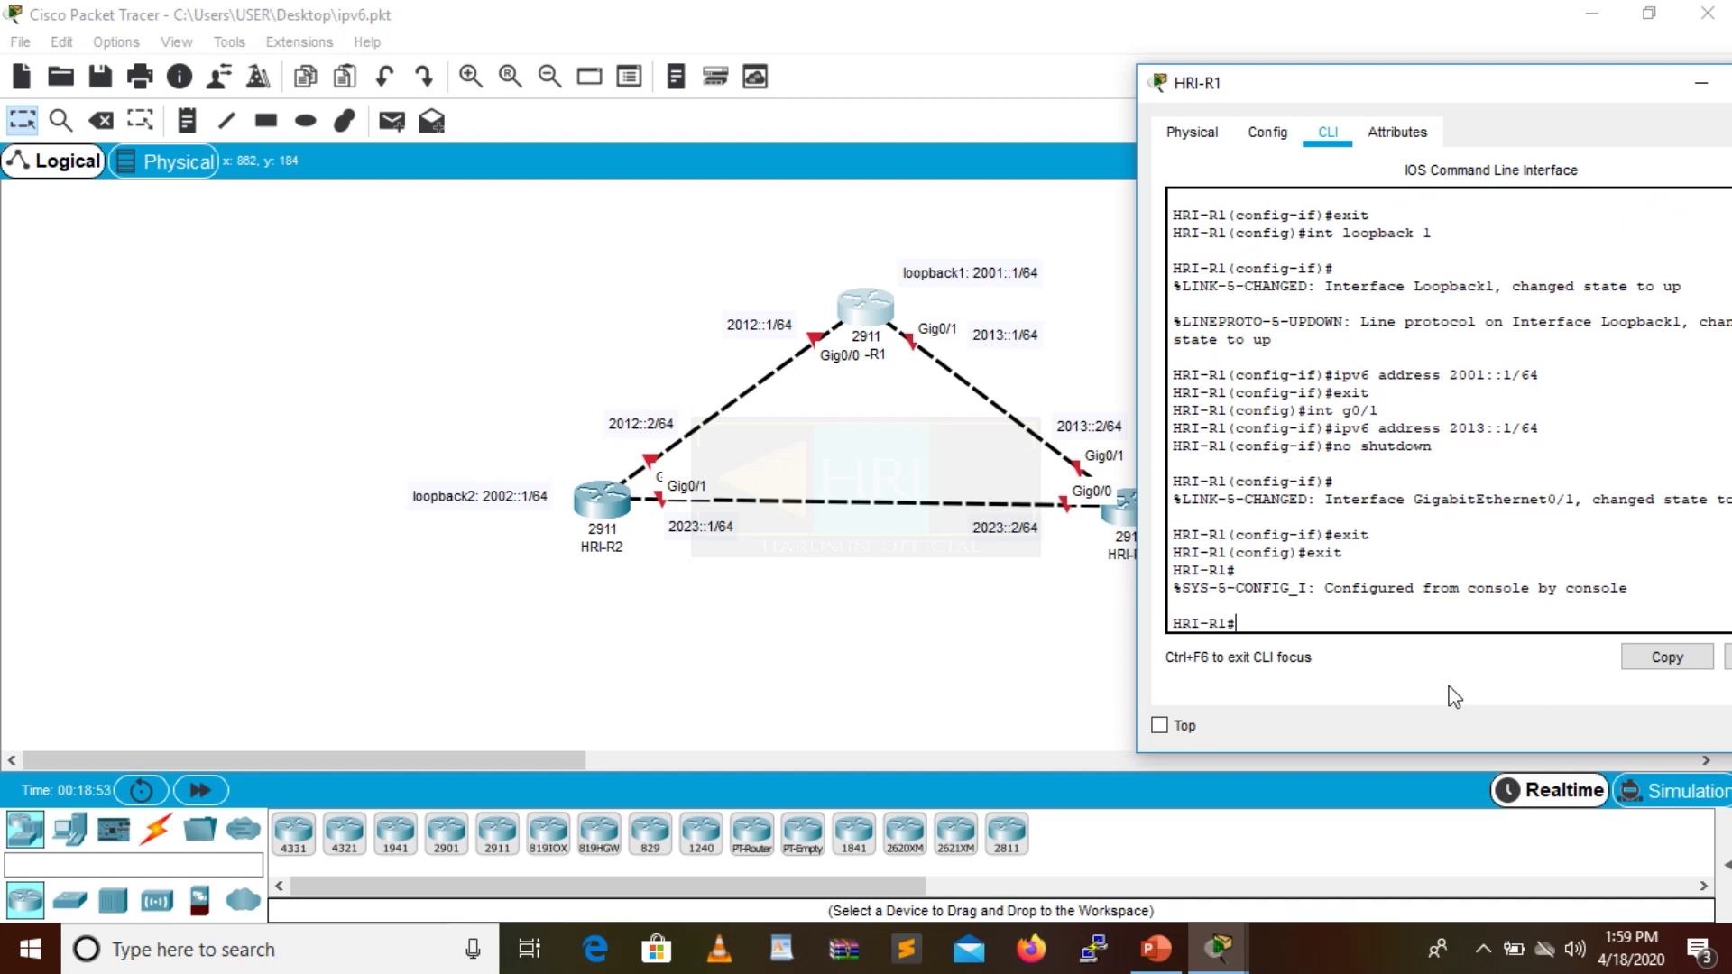
pyautogui.write('copru')
pyautogui.press('BackSpace')
pyautogui.press('BackSpace')
pyautogui.press('BackSpace')
pyautogui.write('y ri')
pyautogui.write('un start')
pyautogui.press('Return')
pyautogui.press('Return')
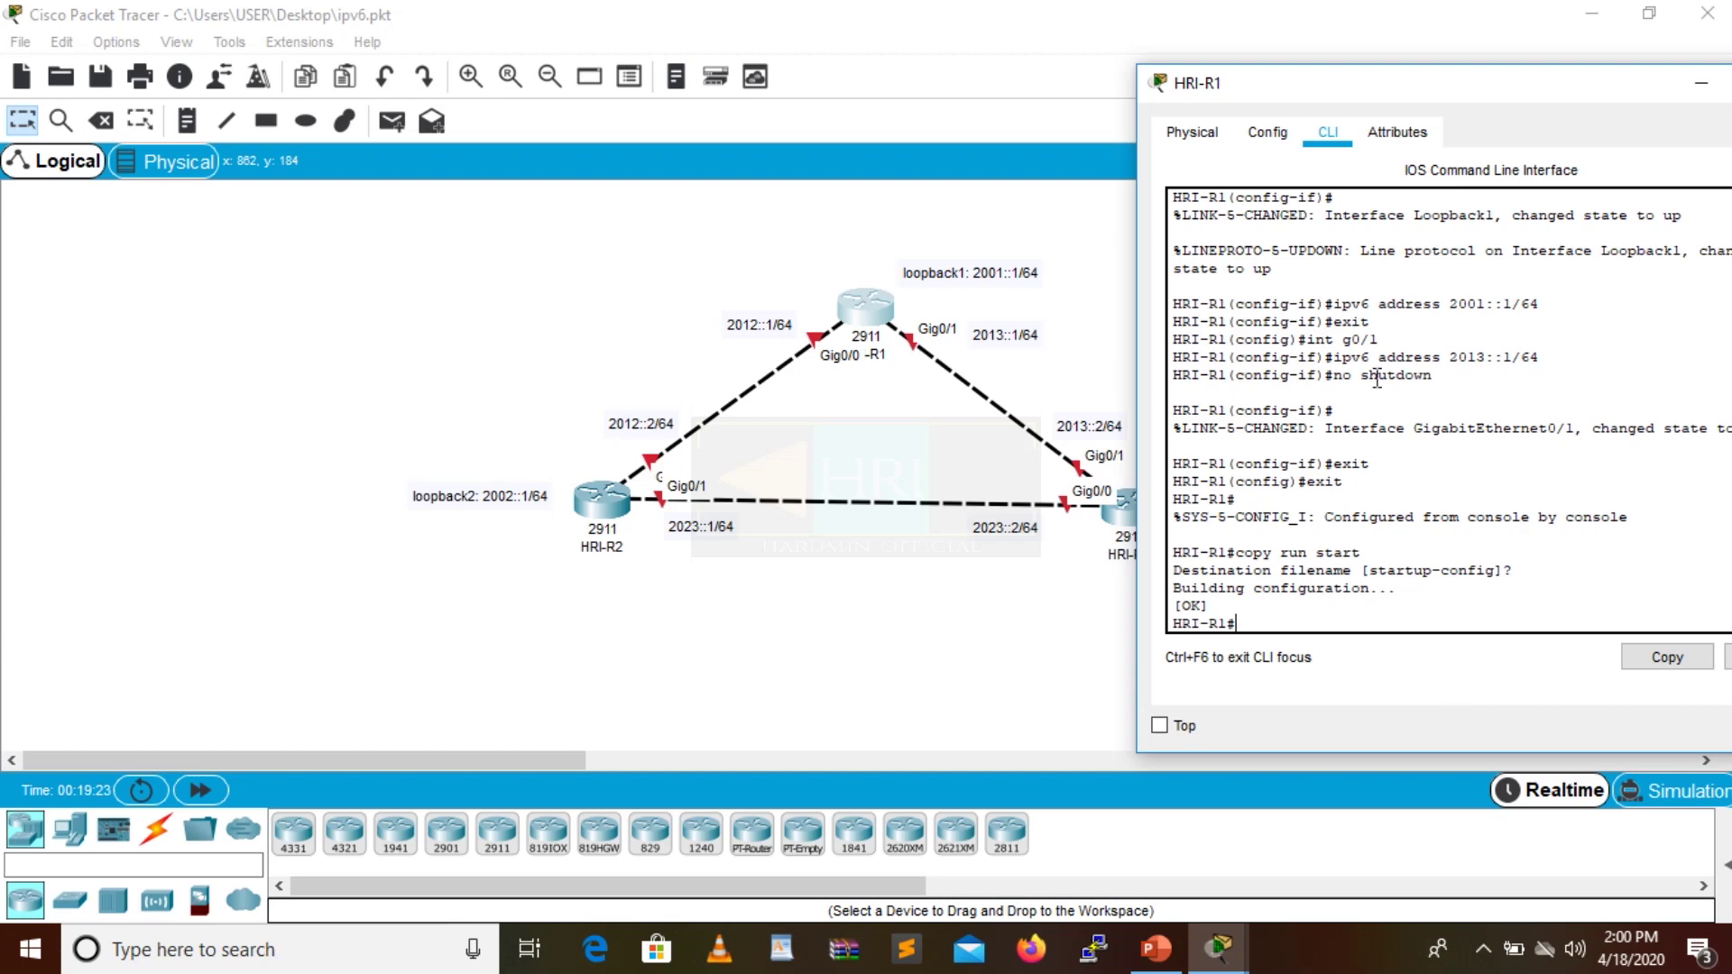
# Maximize the HRI-R1 console window to review the entered configuration.
pyautogui.moveTo(1324, 101); pyautogui.dragTo(925, 37)
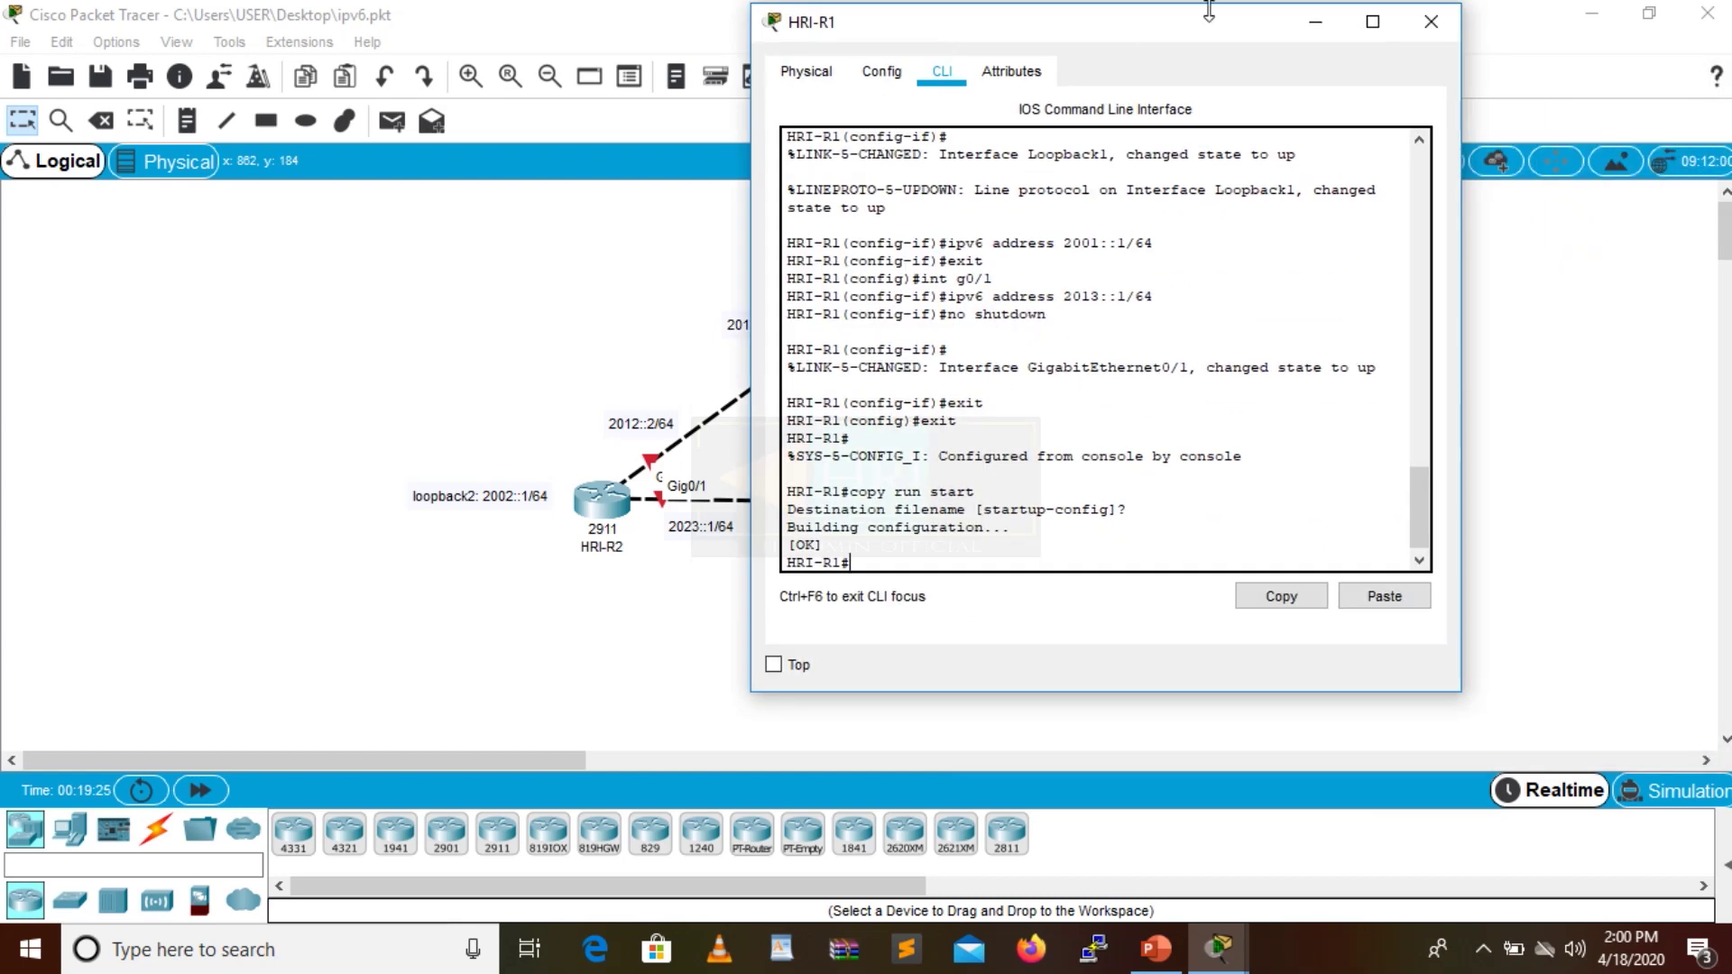
pyautogui.click(1361, 22)
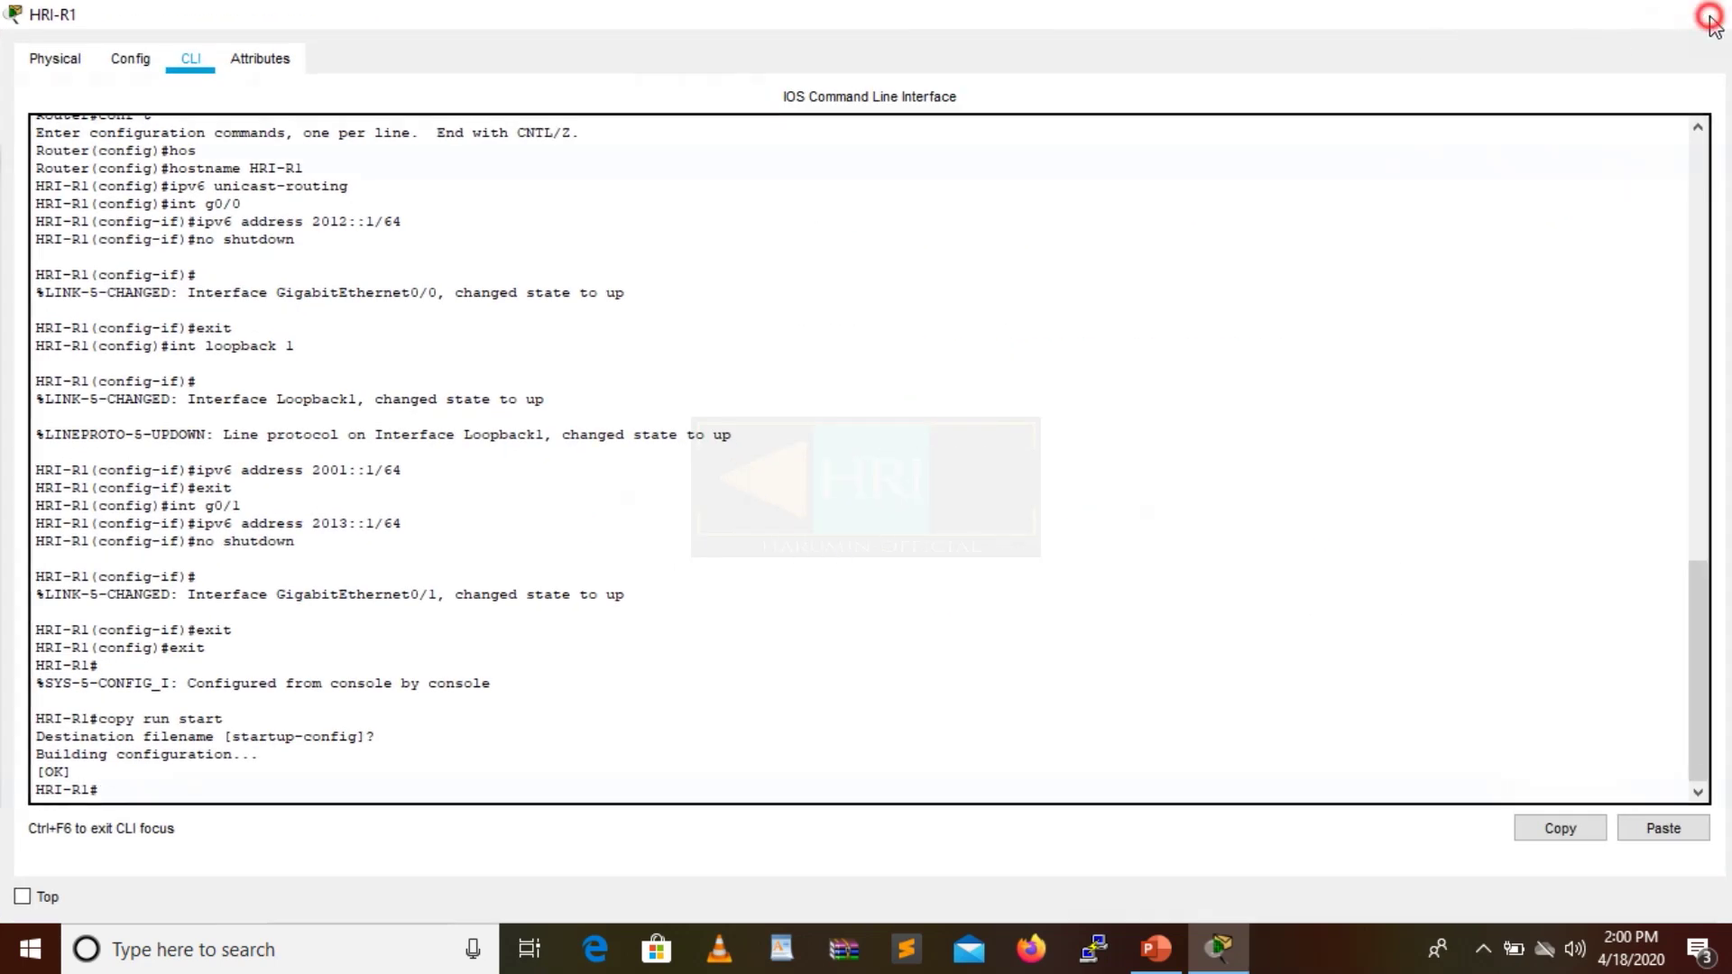
# Close the HRI-R1 window and open the command-line console of router HRI-R2.
pyautogui.click(1708, 12)
pyautogui.click(602, 507)
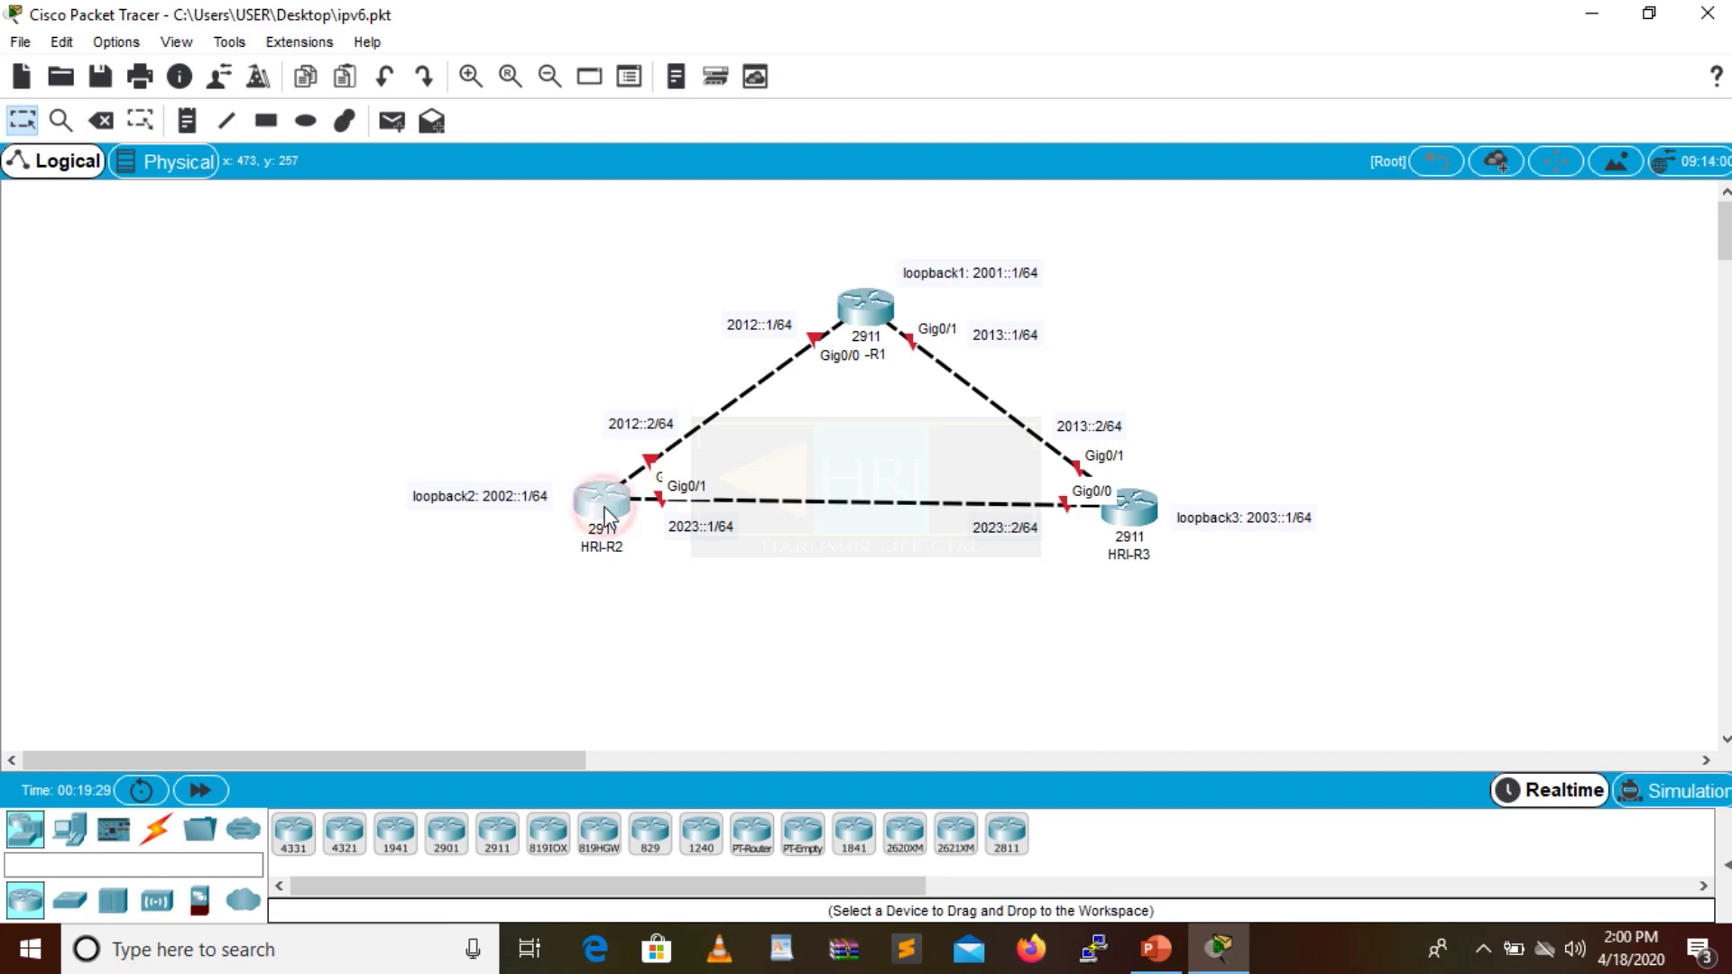
pyautogui.moveTo(631, 125); pyautogui.dragTo(1025, 97)
pyautogui.click(1098, 142)
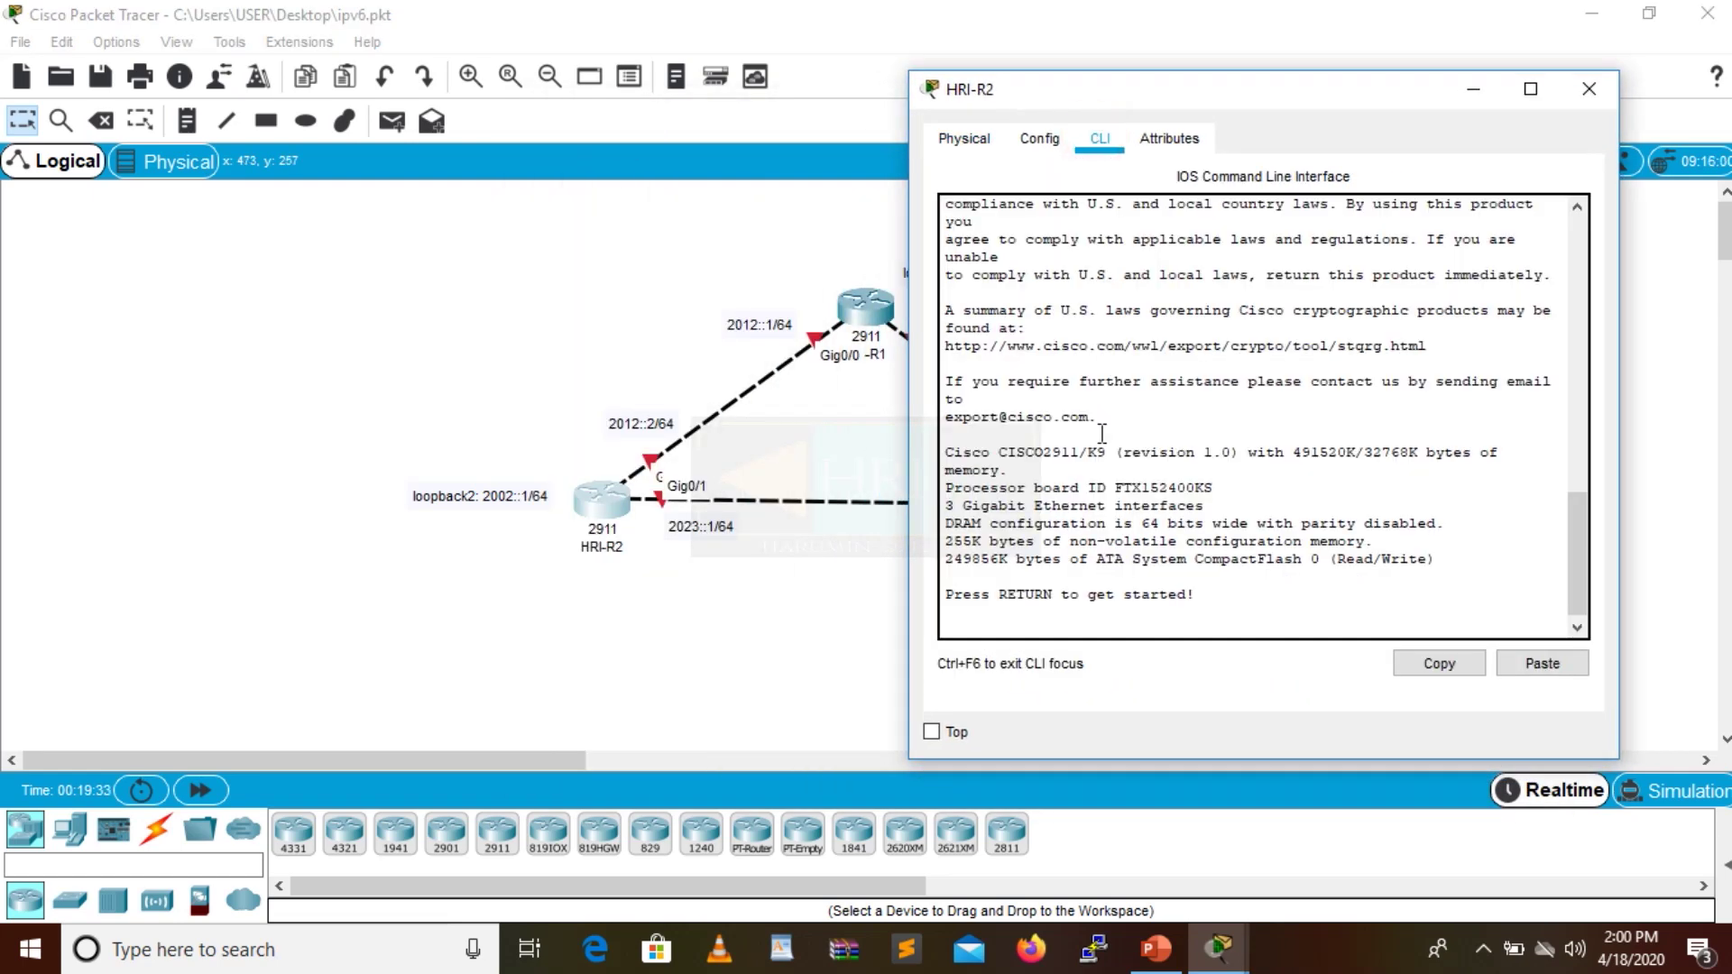
# Enter privileged EXEC mode and global configuration mode on HRI-R2.
pyautogui.press('Return')
pyautogui.write('en')
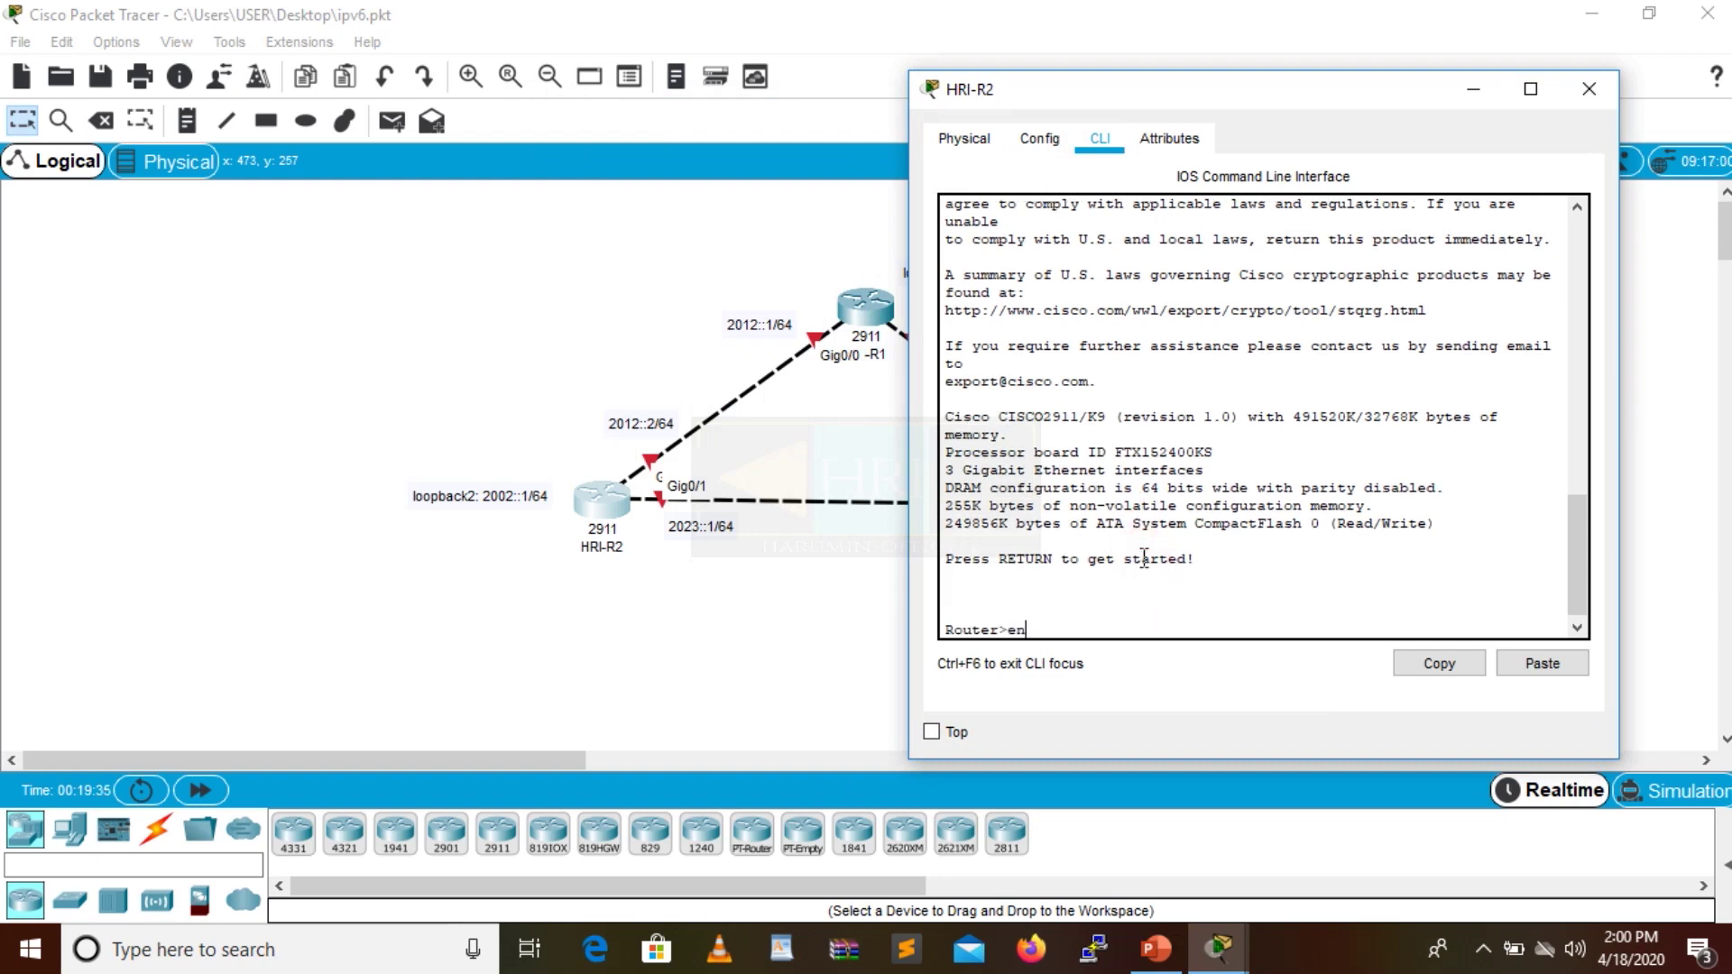
pyautogui.press('Return')
pyautogui.write('onf t')
pyautogui.press('BackSpace')
pyautogui.press('BackSpace')
pyautogui.press('BackSpace')
pyautogui.write('conf t')
pyautogui.press('Return')
# Set the router's hostname to HRI-R2 and enable IPv6 unicast routing on it.
pyautogui.write('hostname HRI-R2')
pyautogui.press('Return')
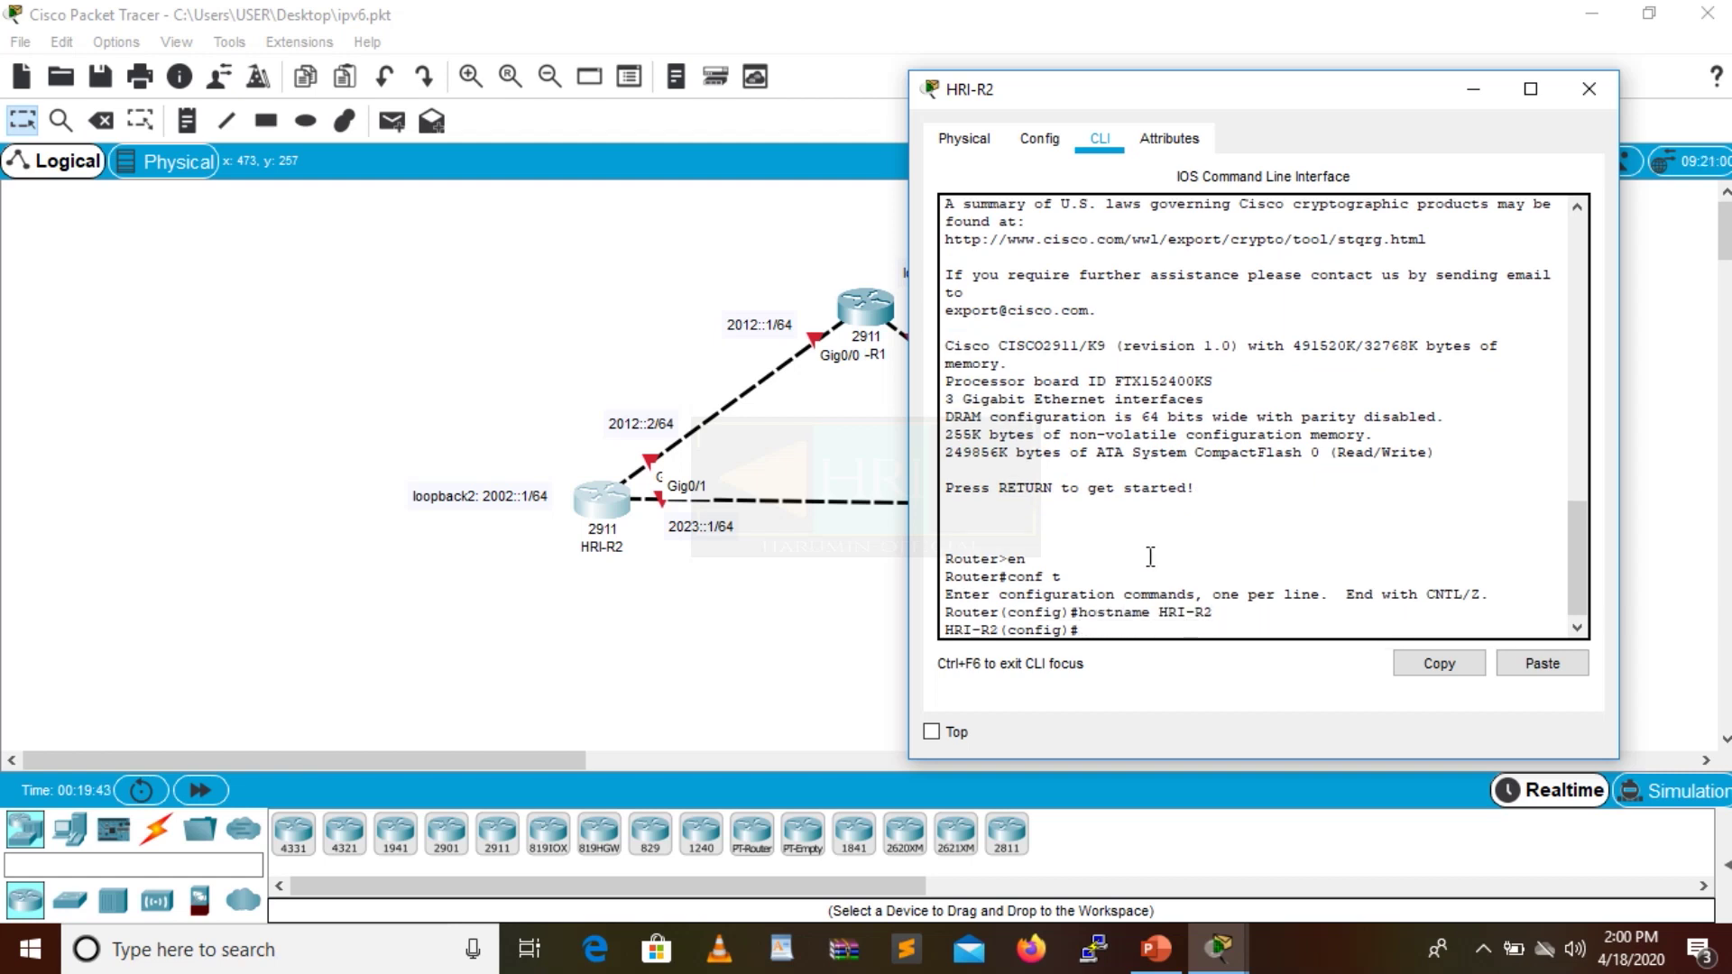
pyautogui.write('ipv6 unicast-routing')
pyautogui.press('Return')
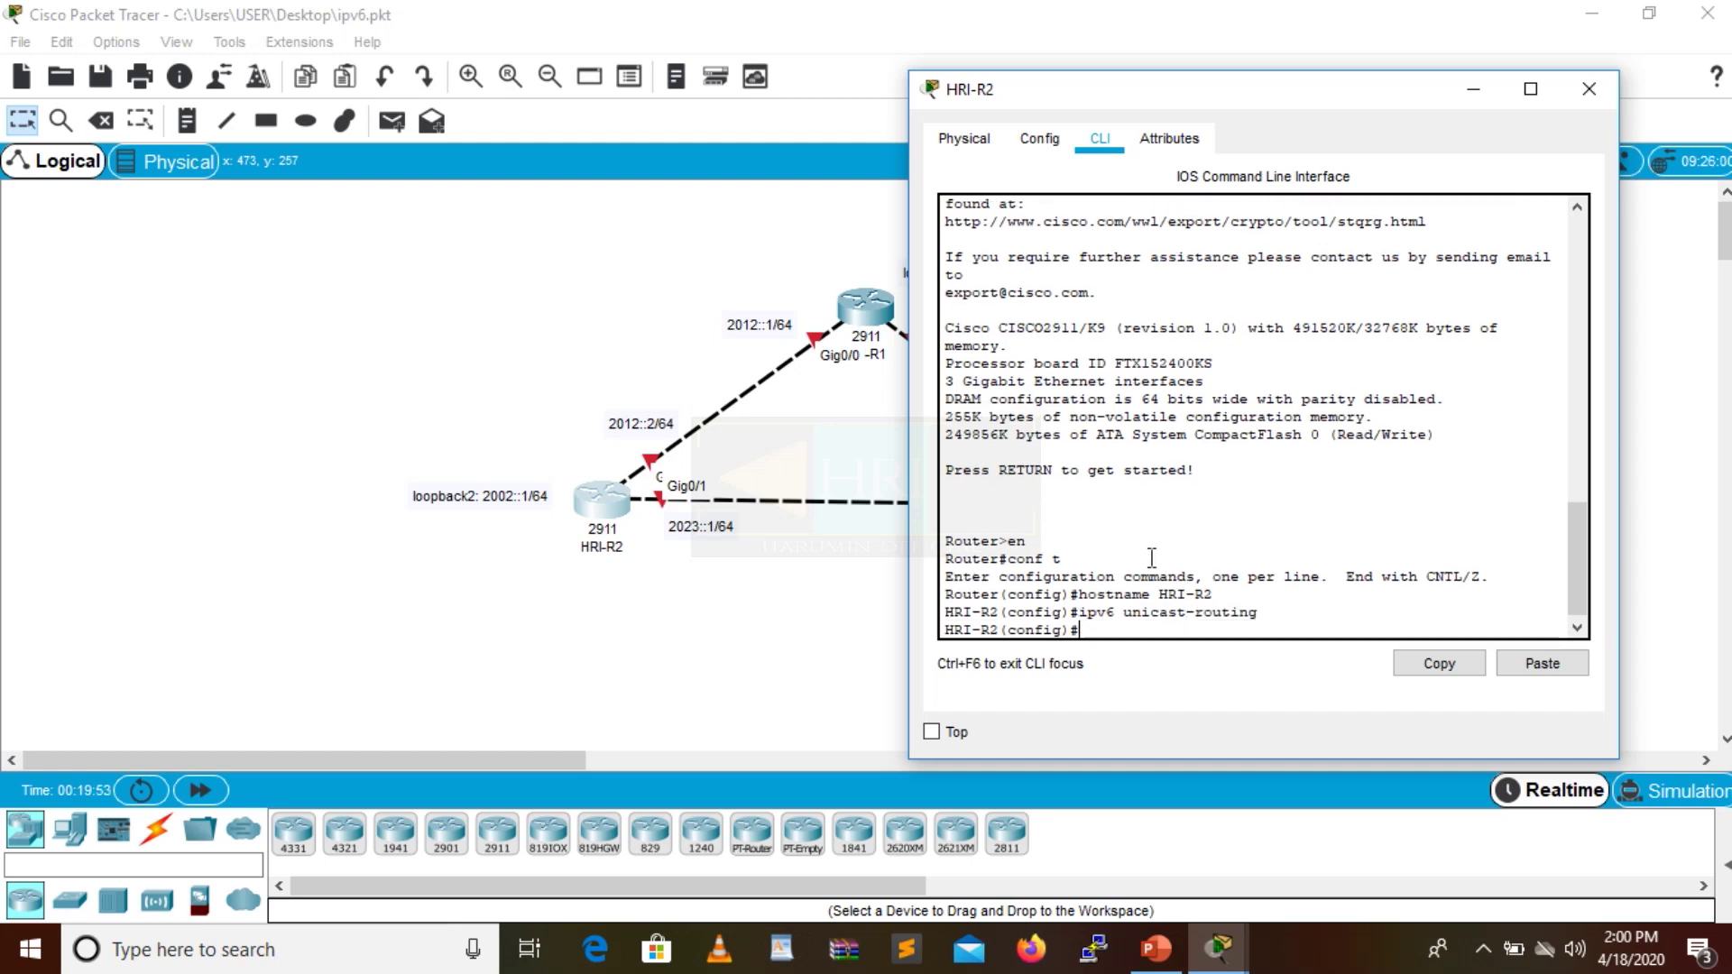
# Assign IPv6 address 2012::2/64 to interface g0/0 on HRI-R2.
pyautogui.moveTo(623, 494)
pyautogui.mouseDown()
pyautogui.moveTo(605, 496)
pyautogui.moveTo(637, 507)
pyautogui.moveTo(622, 495)
pyautogui.mouseUp()
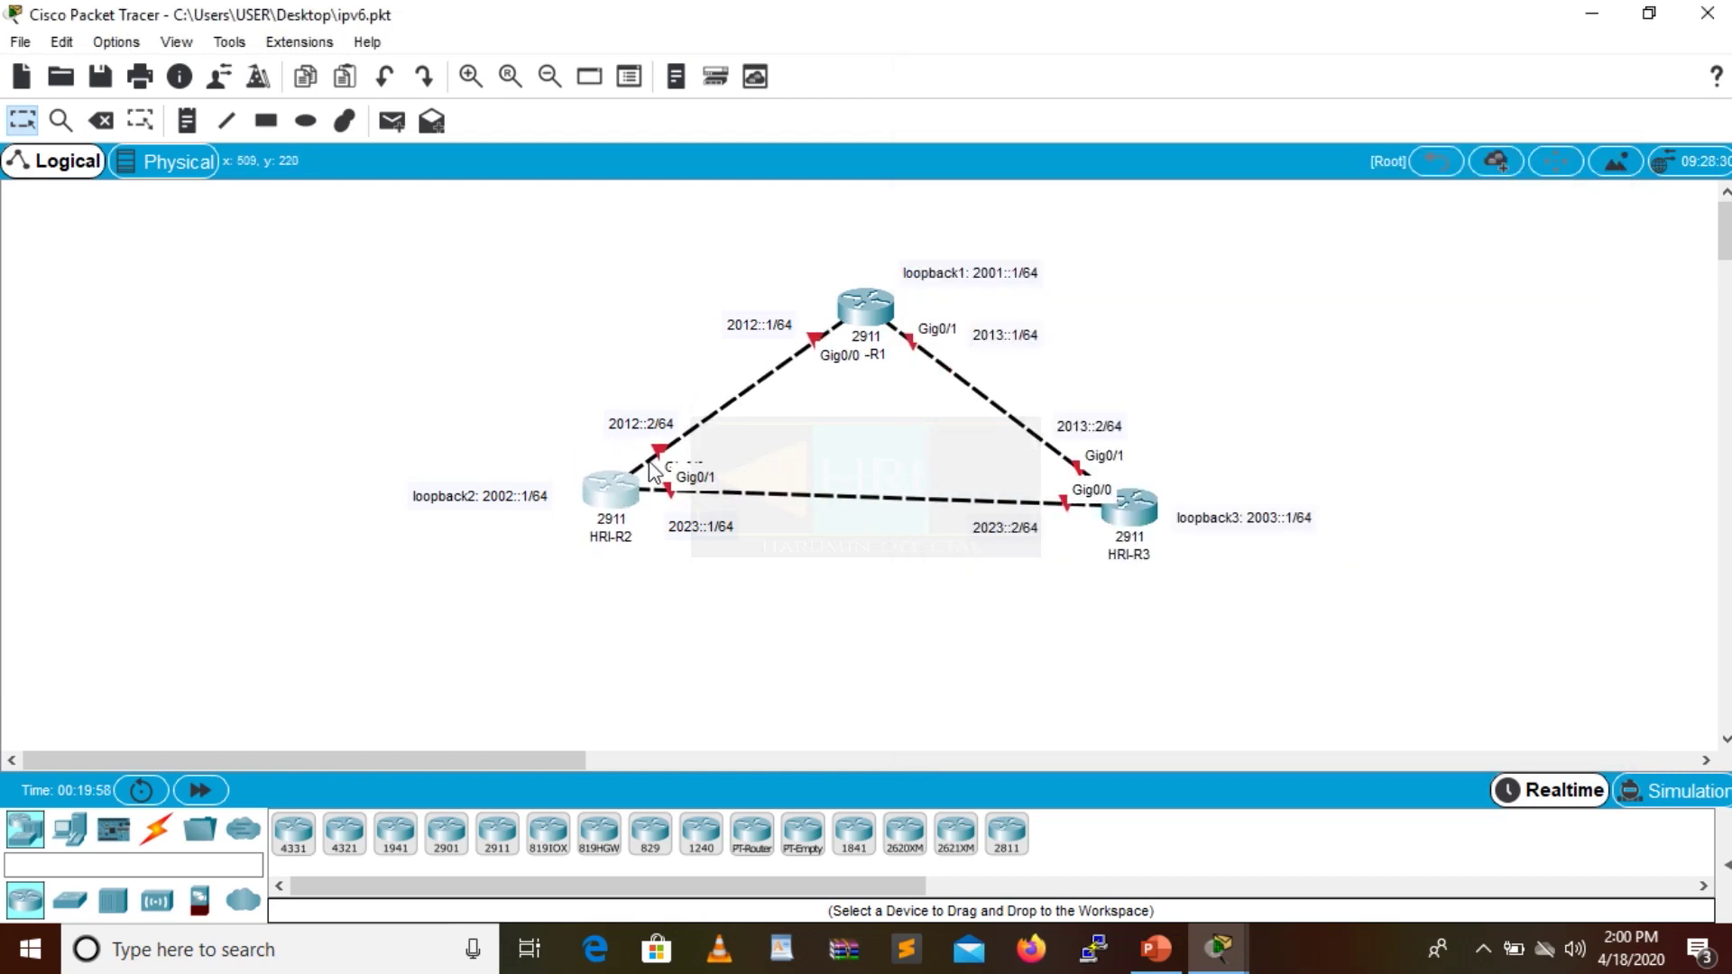
pyautogui.click(619, 491)
pyautogui.write('int g0/0')
pyautogui.press('Return')
pyautogui.write('ipv6 address')
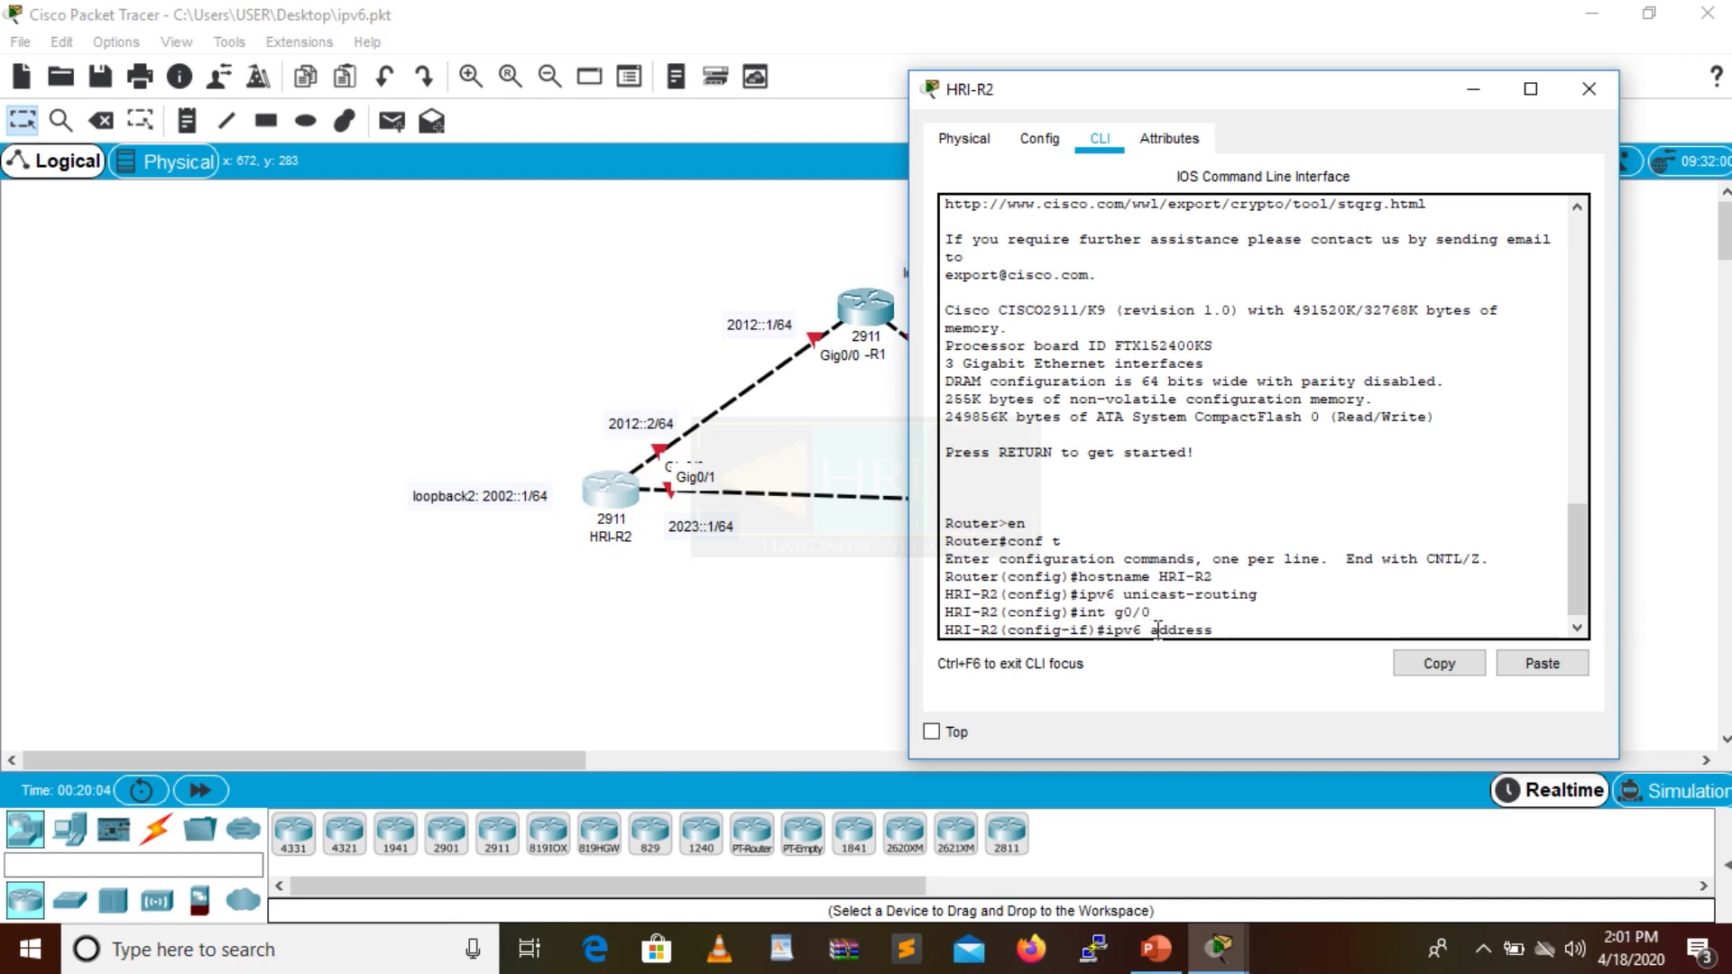
pyautogui.write(' 2012::2/64')
pyautogui.press('Return')
# Bring up interface g0/0 on HRI-R2 with the no shutdown command and return to global configuration mode.
pyautogui.write('no s')
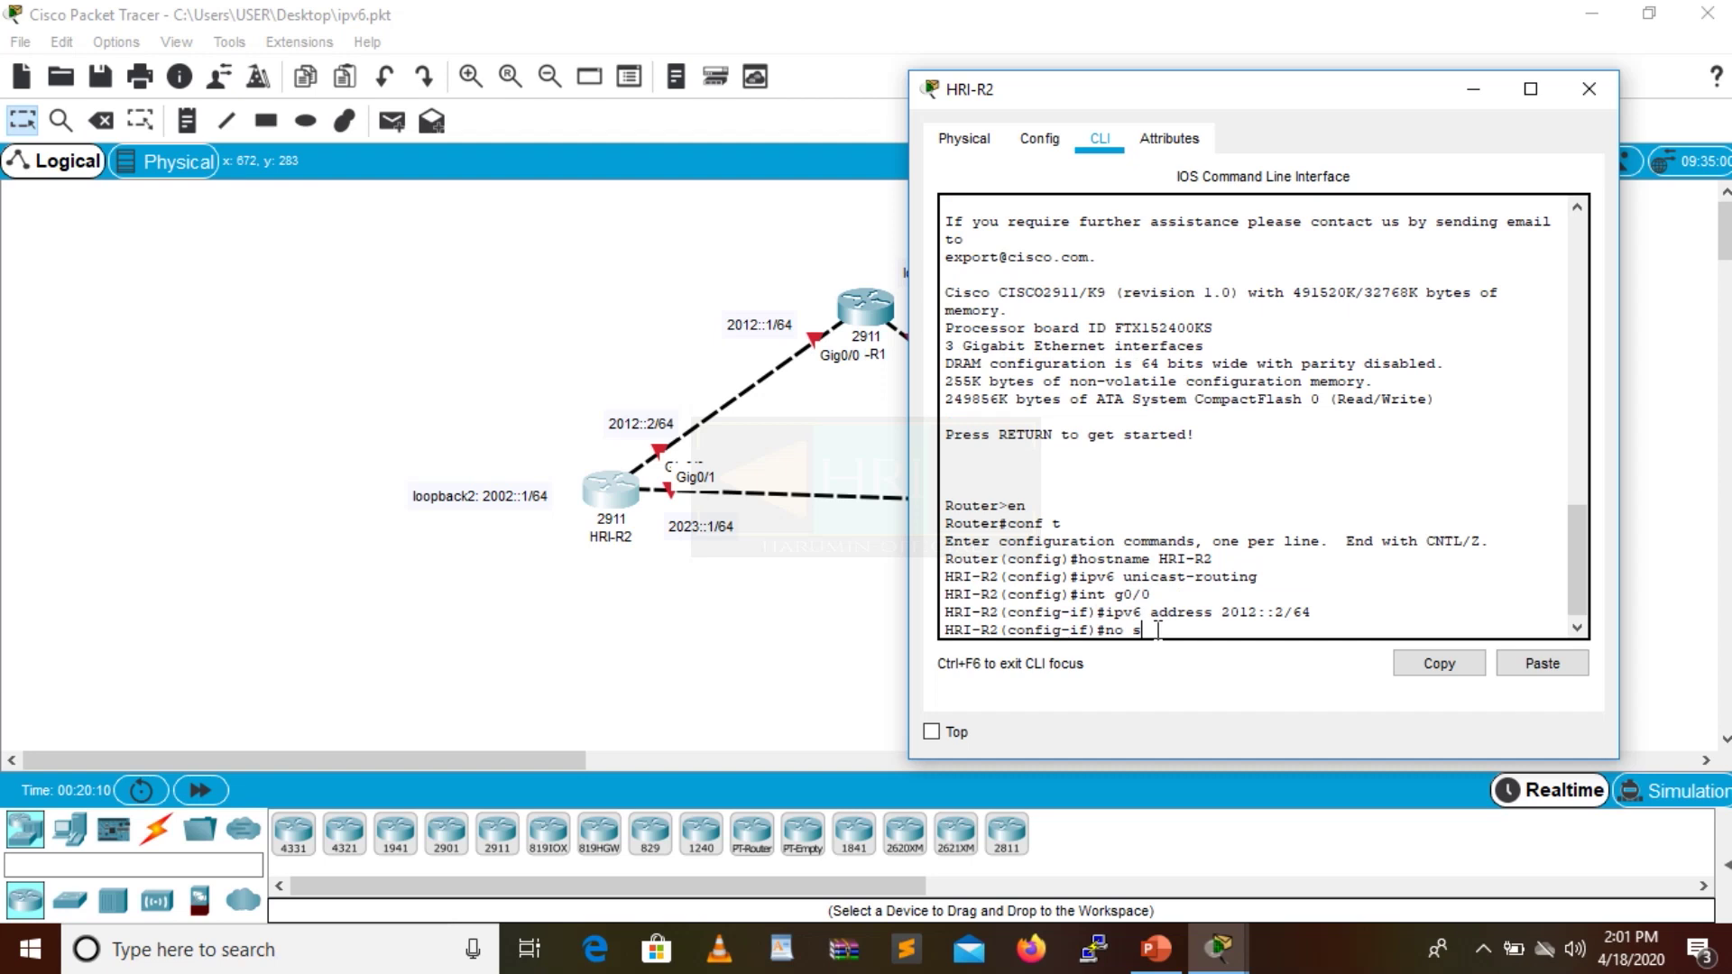
pyautogui.write('hutsown')
pyautogui.press('Return')
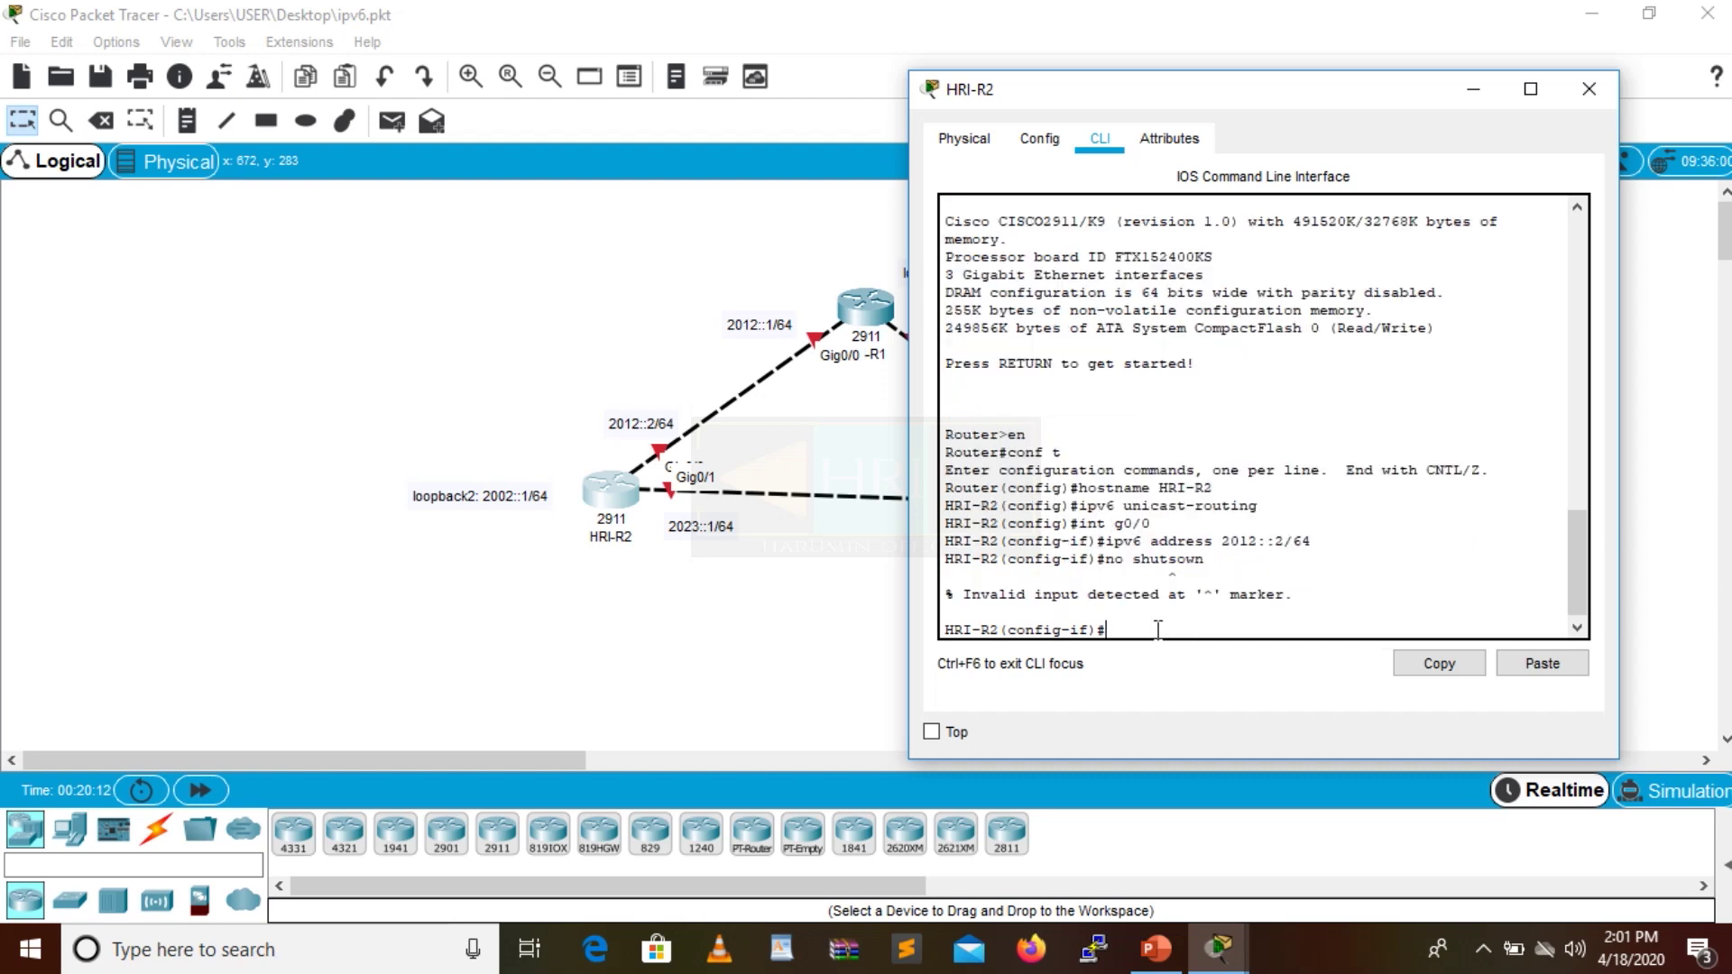
pyautogui.press('Up')
pyautogui.press('BackSpace')
pyautogui.press('BackSpace')
pyautogui.press('BackSpace')
pyautogui.write('down')
pyautogui.press('Return')
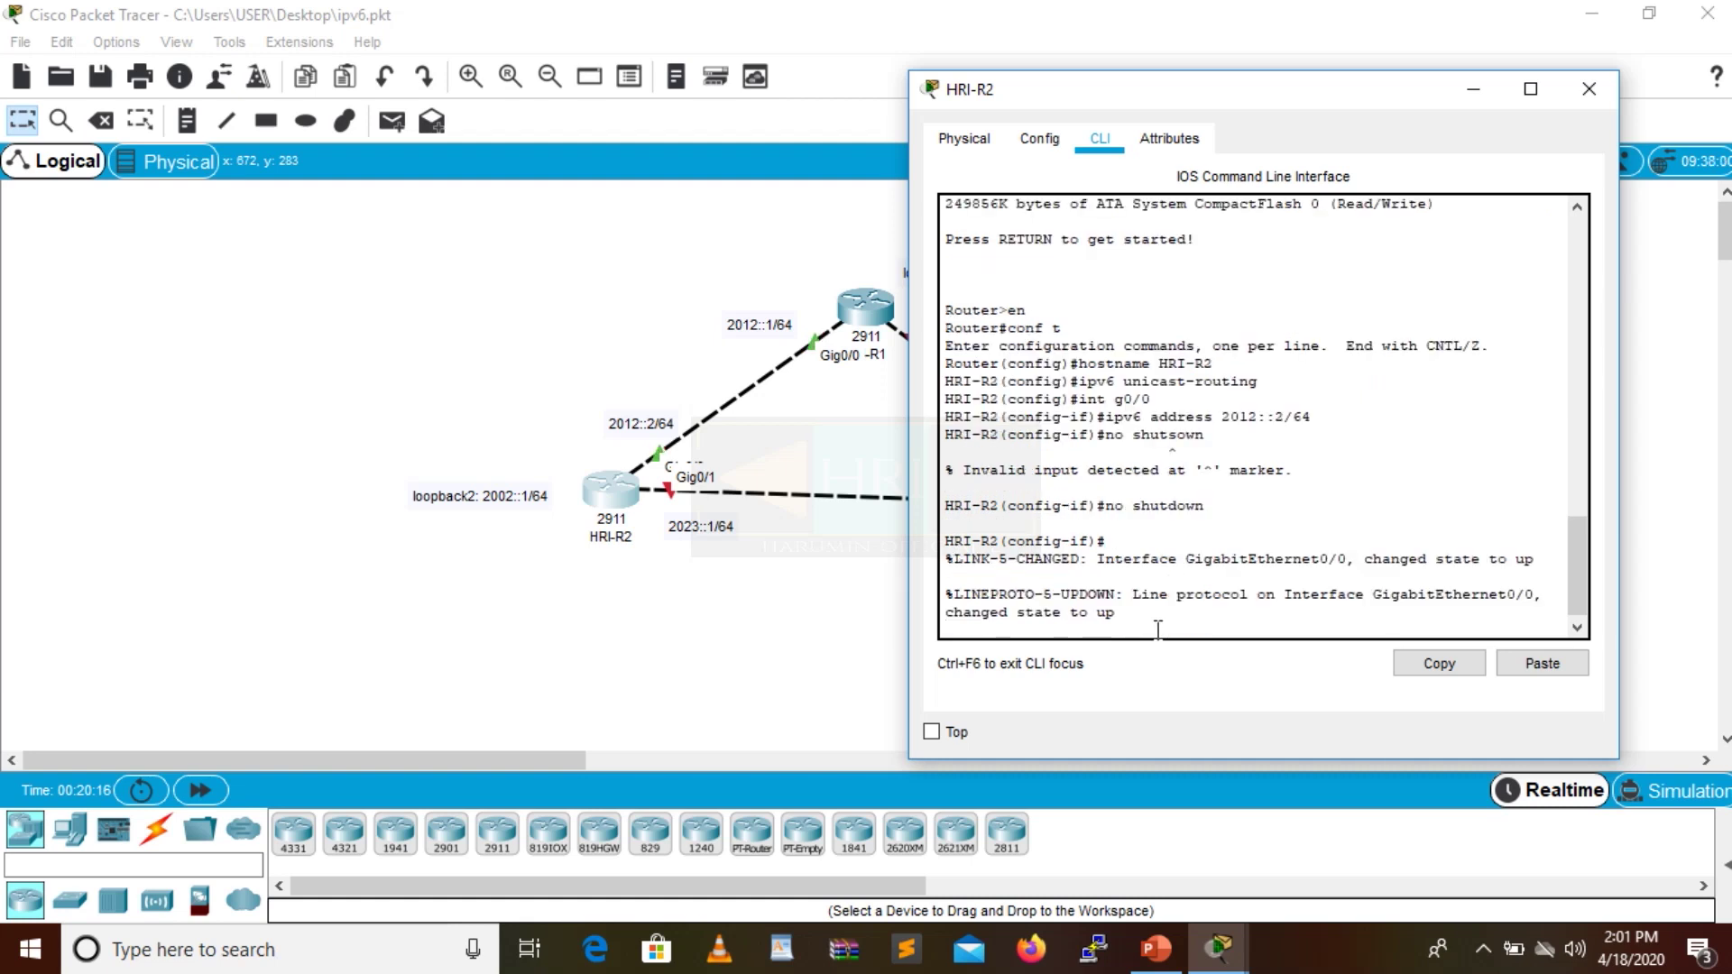
pyautogui.press('Return')
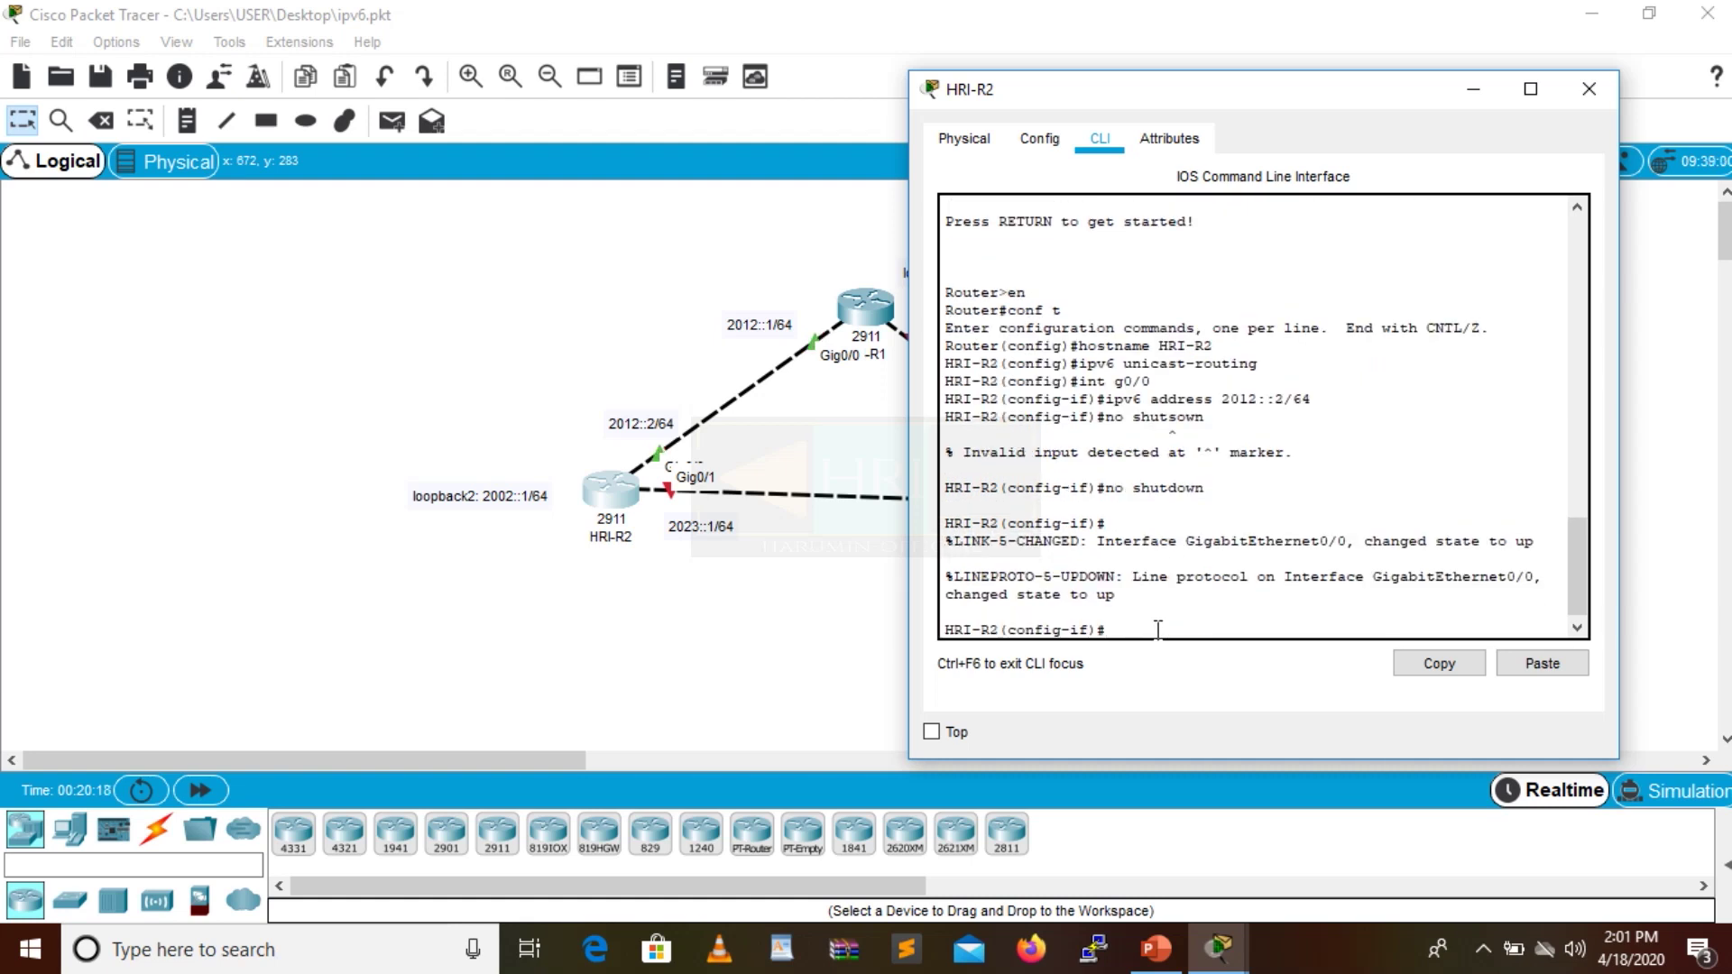
pyautogui.write('exit')
pyautogui.press('Return')
# Create interface loopback 2 on HRI-R2 with IPv6 address 2002::1/64 and exit its interface configuration.
pyautogui.write('int l')
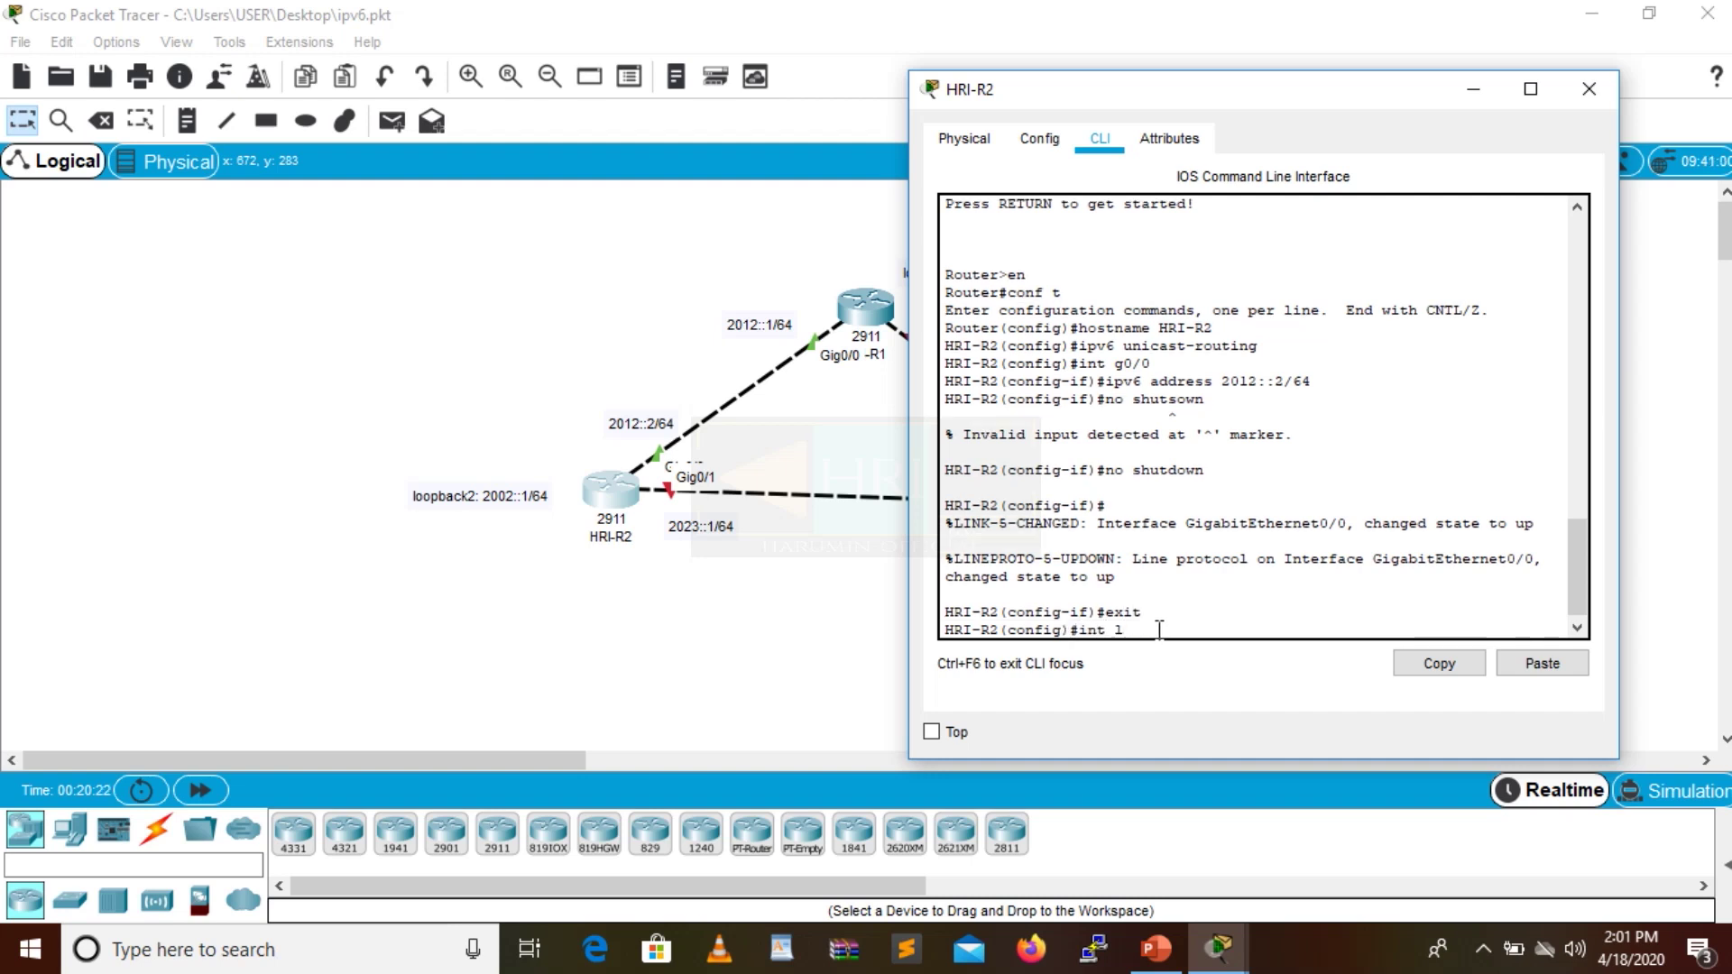
pyautogui.write('oop back 2')
pyautogui.press('Return')
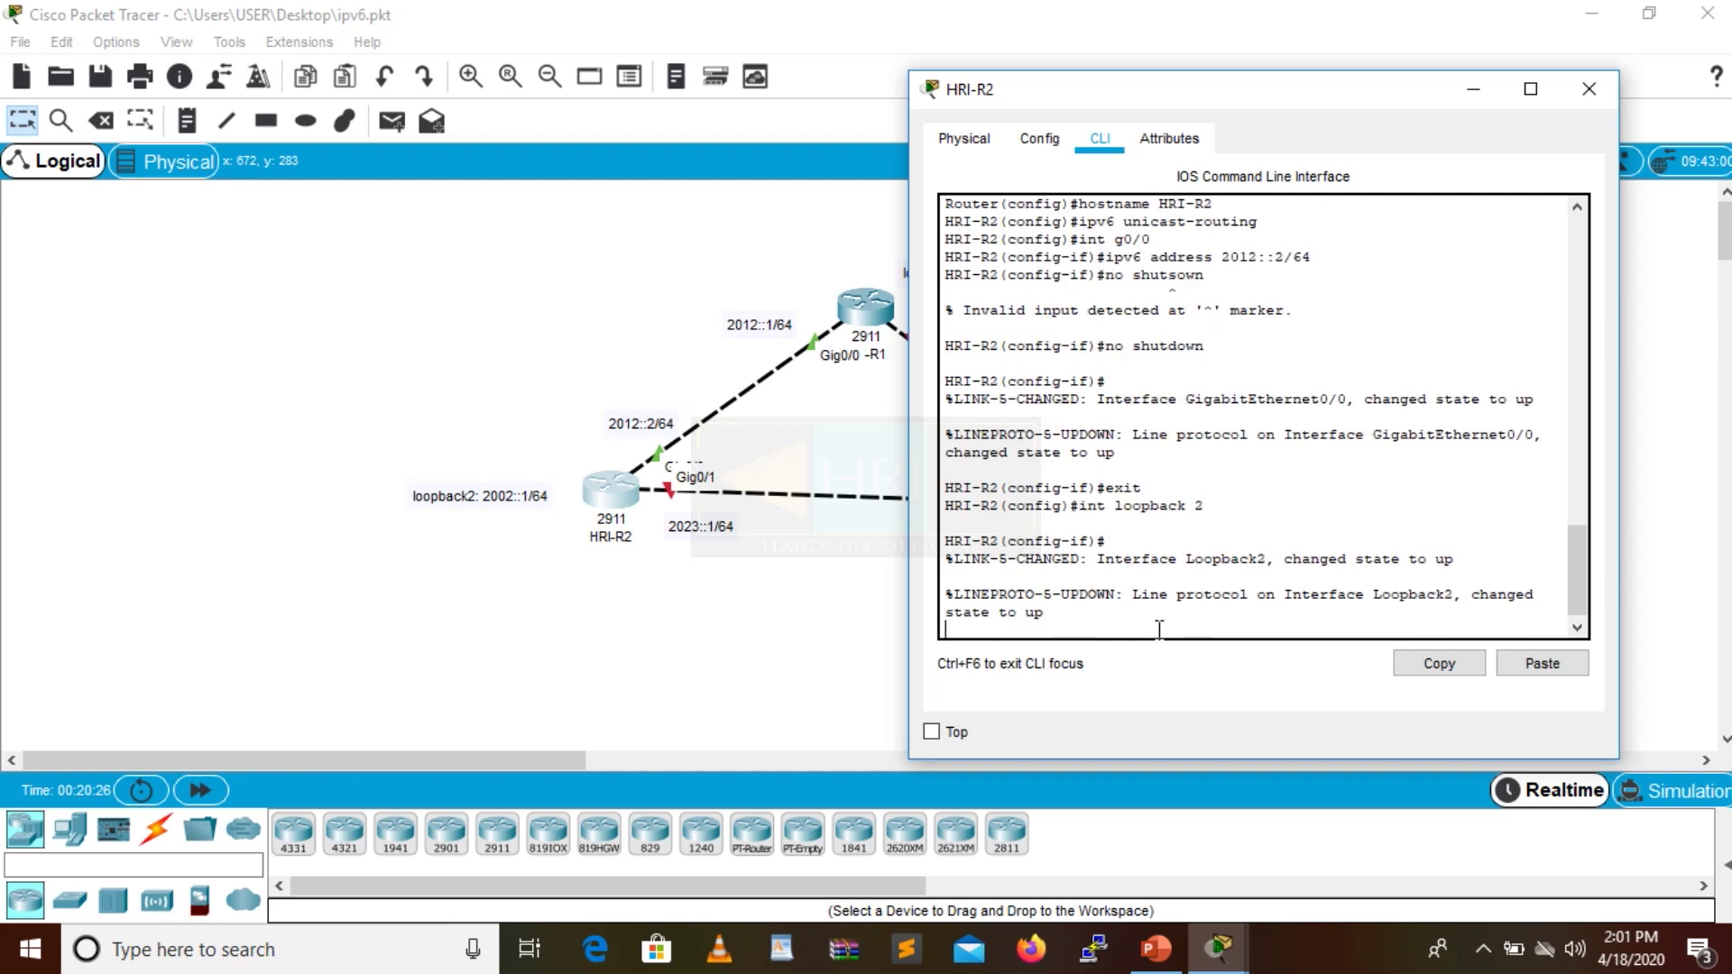
pyautogui.write('ipv6 address')
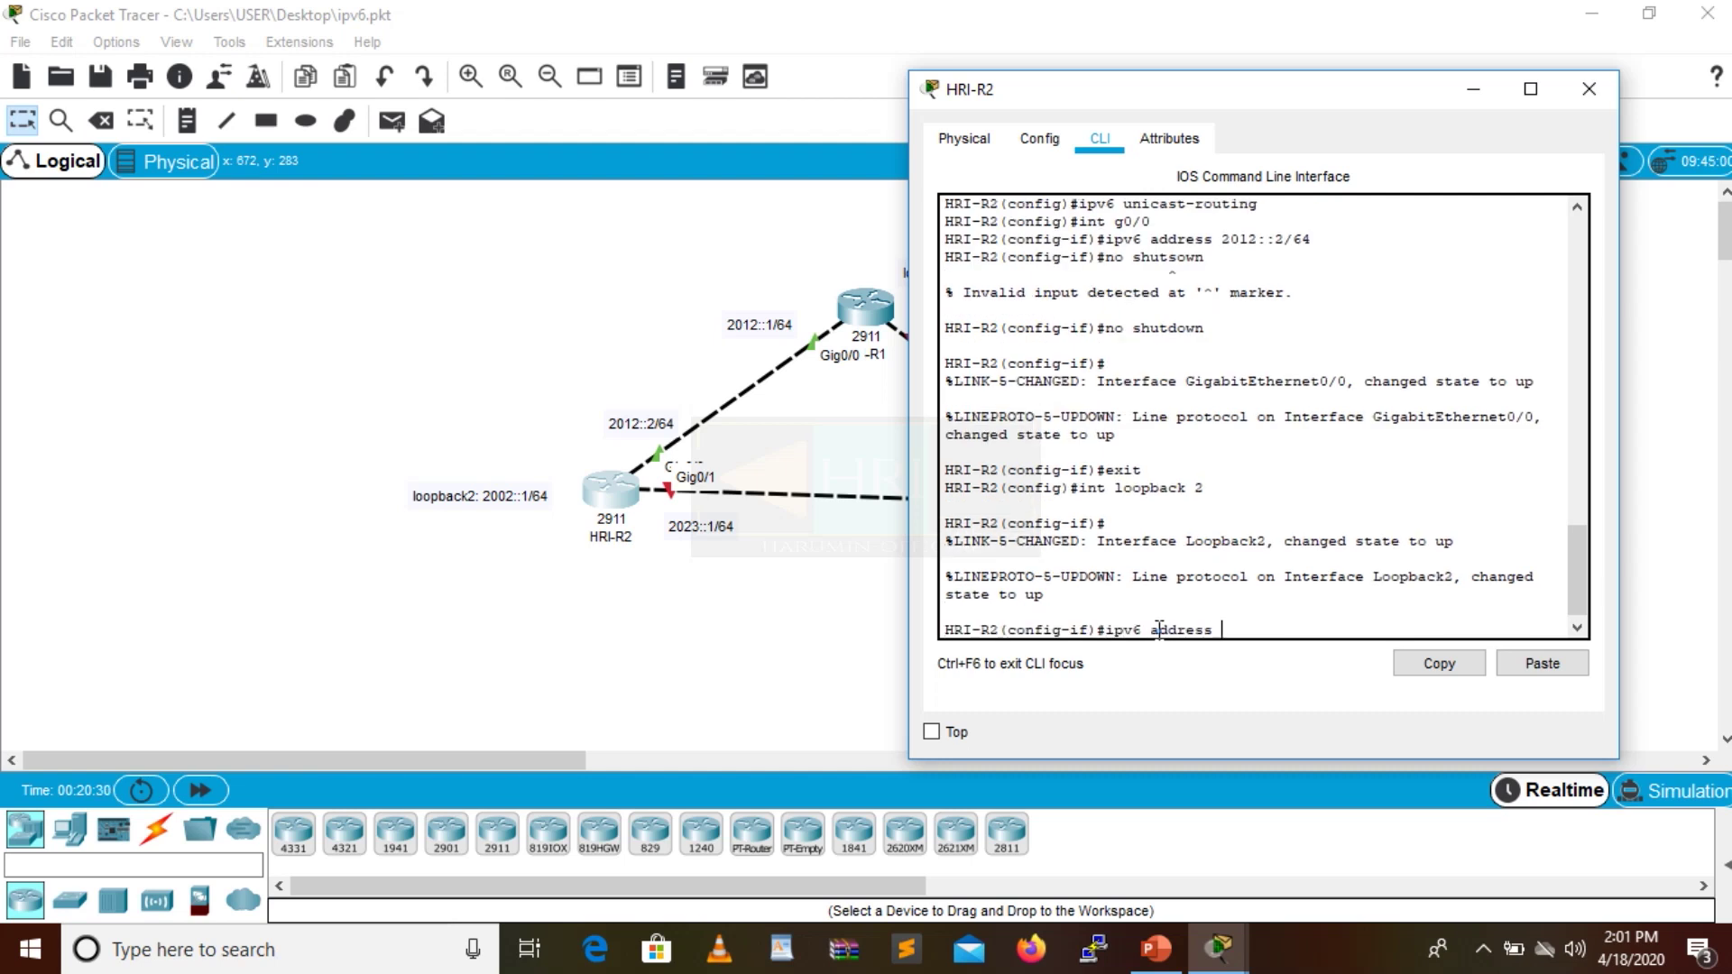
pyautogui.write(' 2002::1/64')
pyautogui.press('Return')
pyautogui.write('exit')
pyautogui.press('Return')
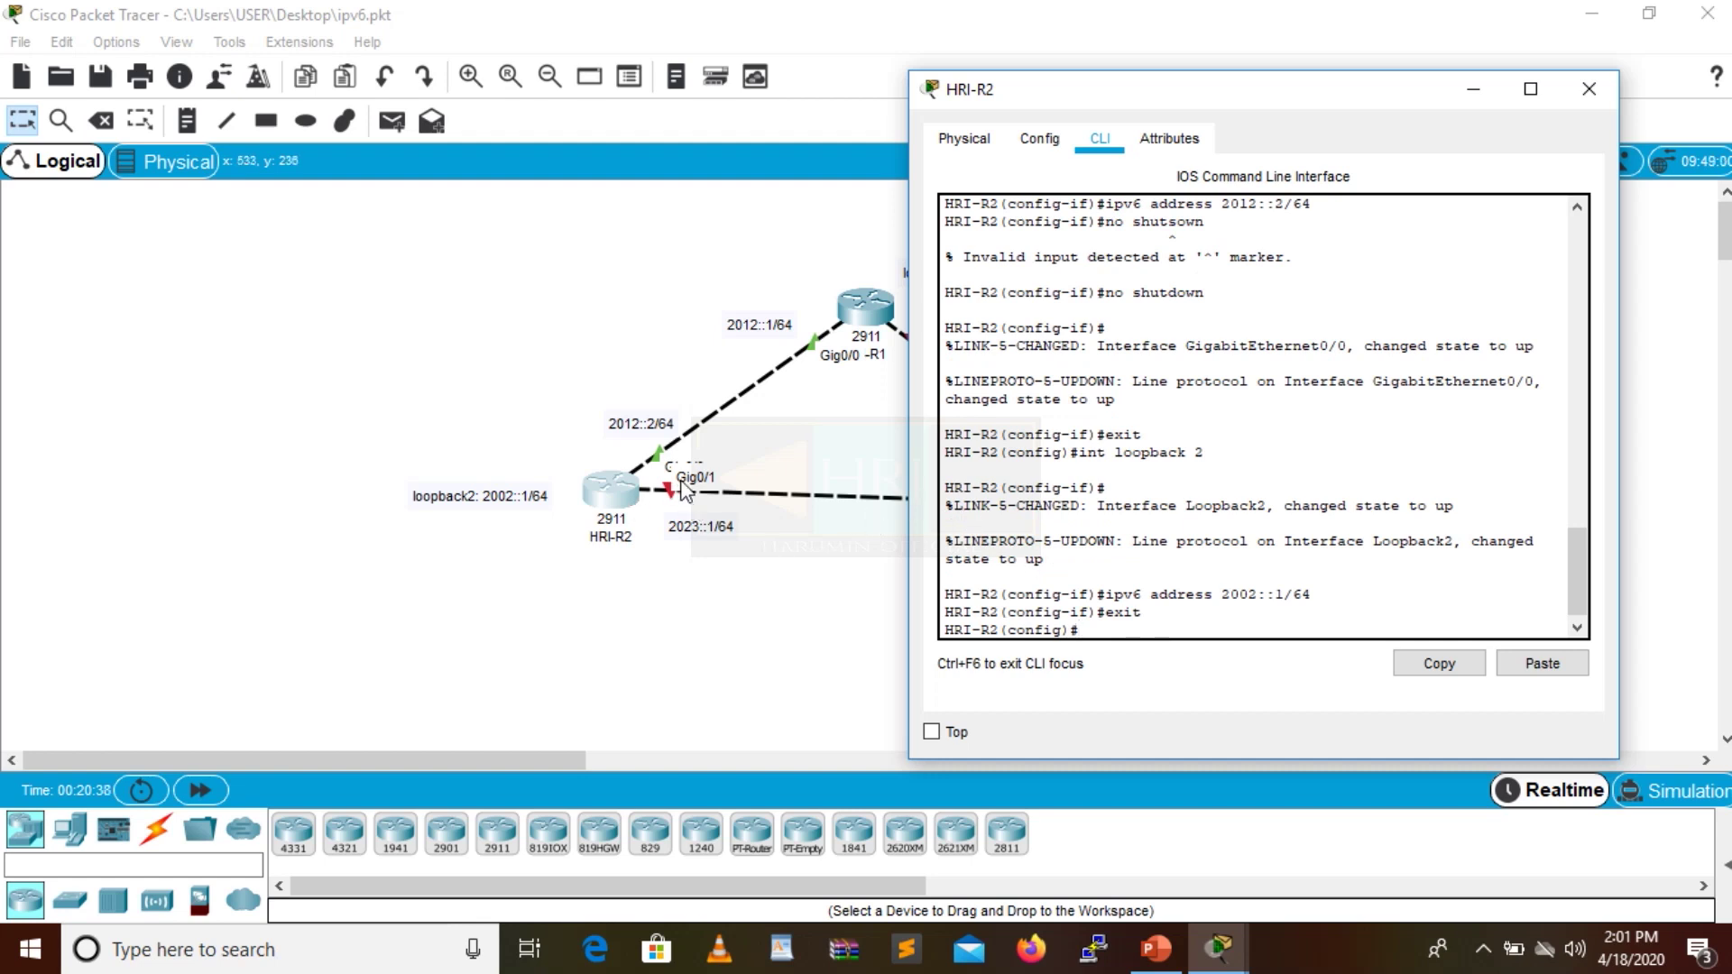
# Assign IPv6 address 2023::1/64 to interface g0/1 on HRI-R2 and bring it up with no shutdown.
pyautogui.write('int g0/1')
pyautogui.press('Return')
pyautogui.write('ipv')
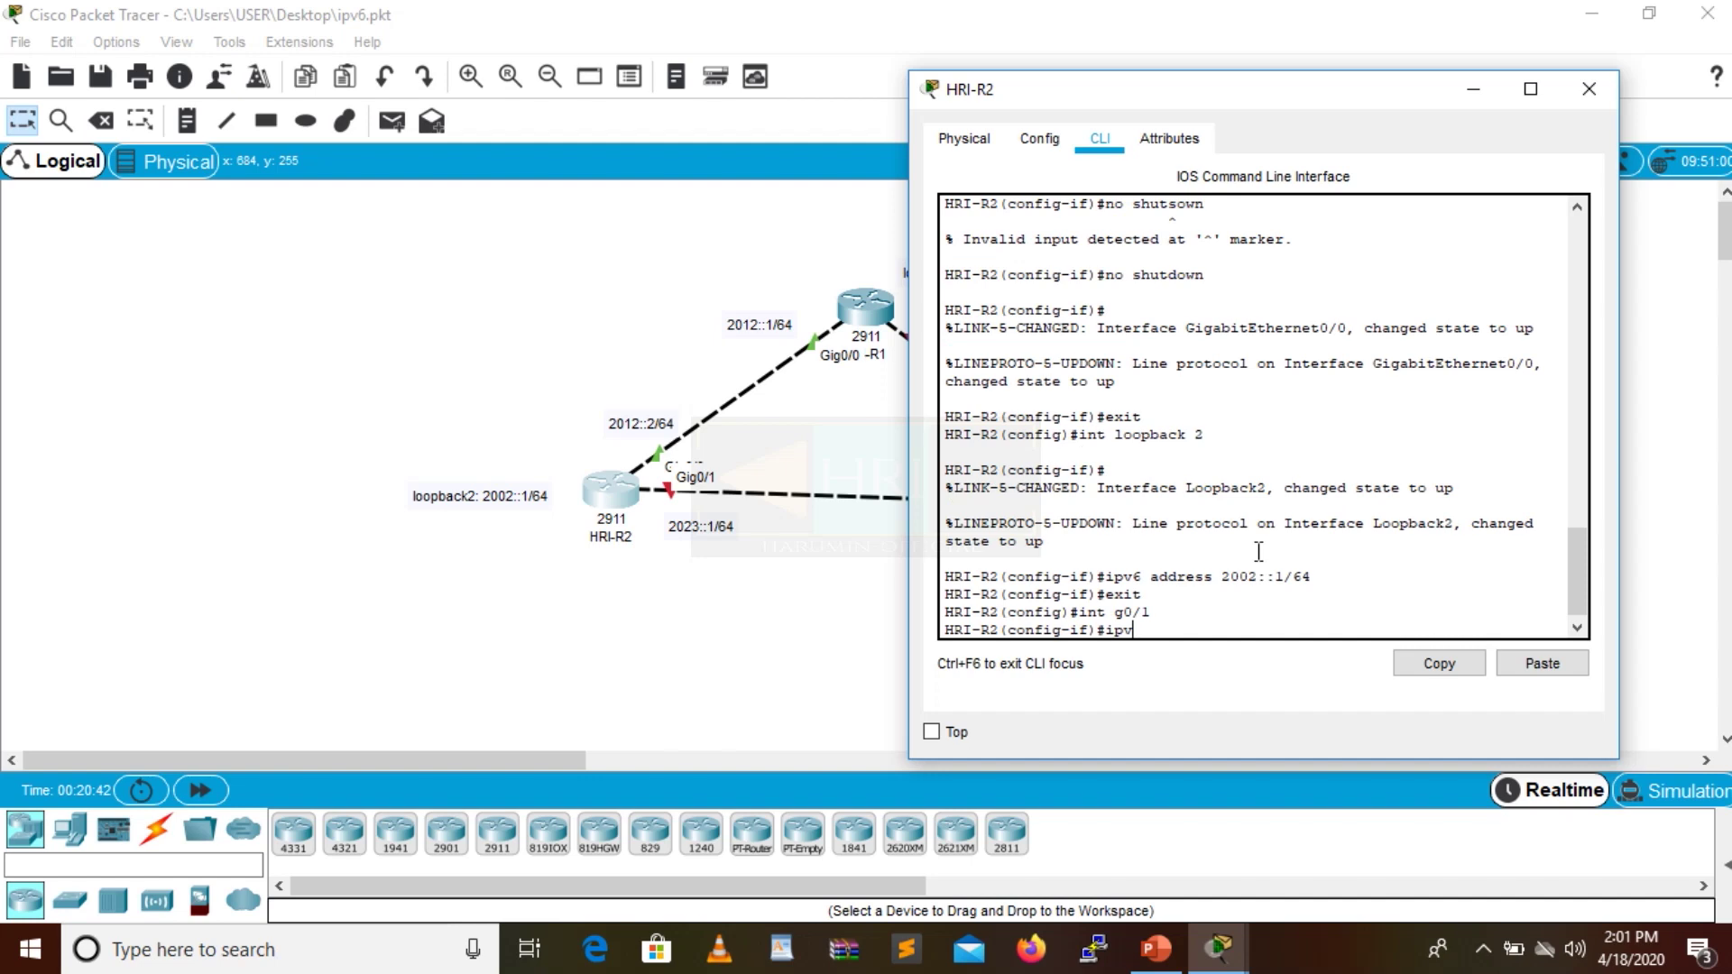
pyautogui.write('6 address 2023::1/64')
pyautogui.press('Return')
pyautogui.write('no shutdown')
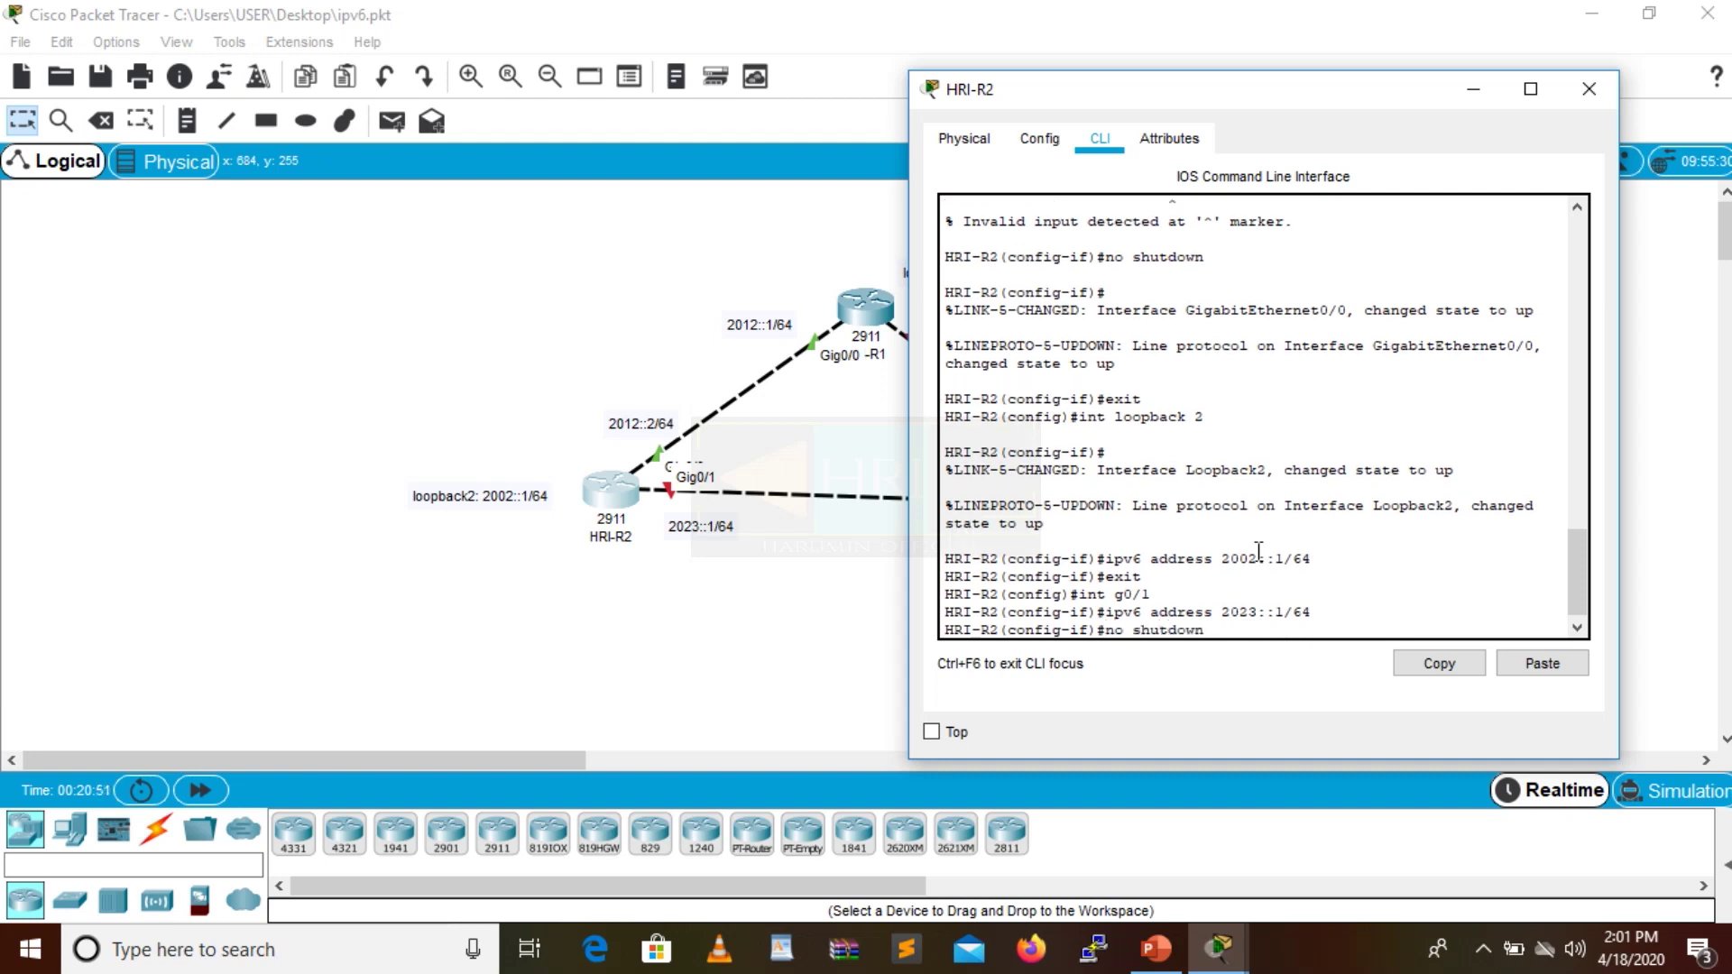
pyautogui.press('Return')
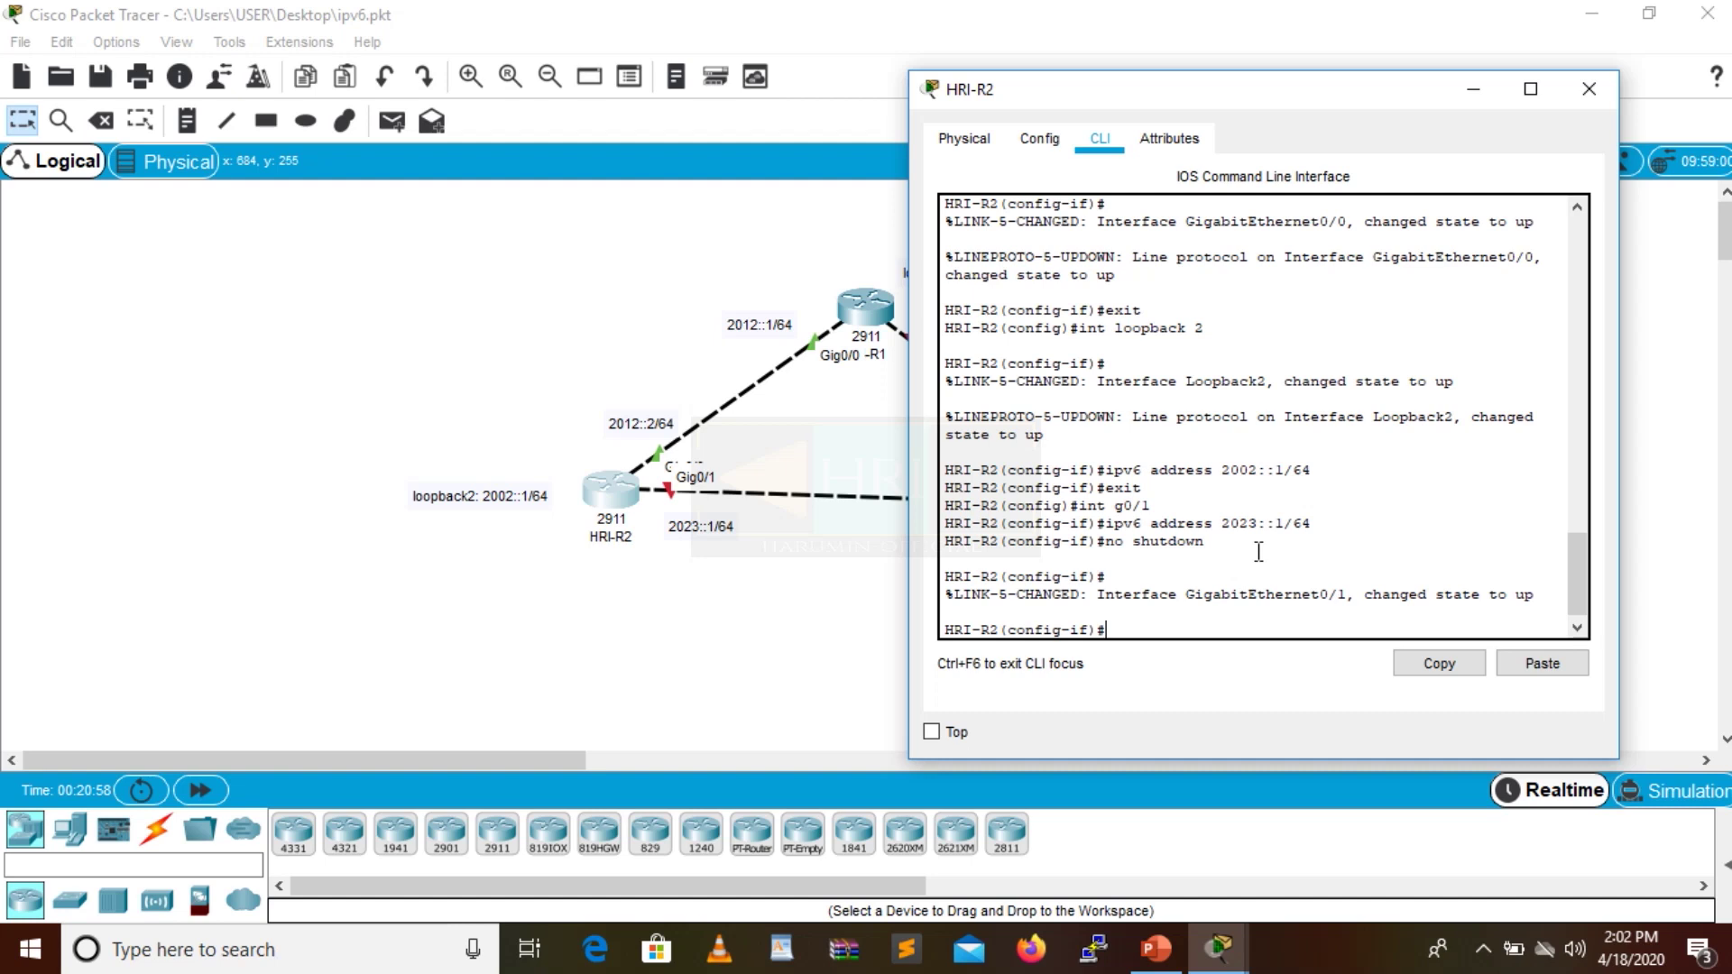
# Save HRI-R2's running configuration as startup-config without leaving interface configuration mode.
pyautogui.write('do copy run start')
pyautogui.press('Return')
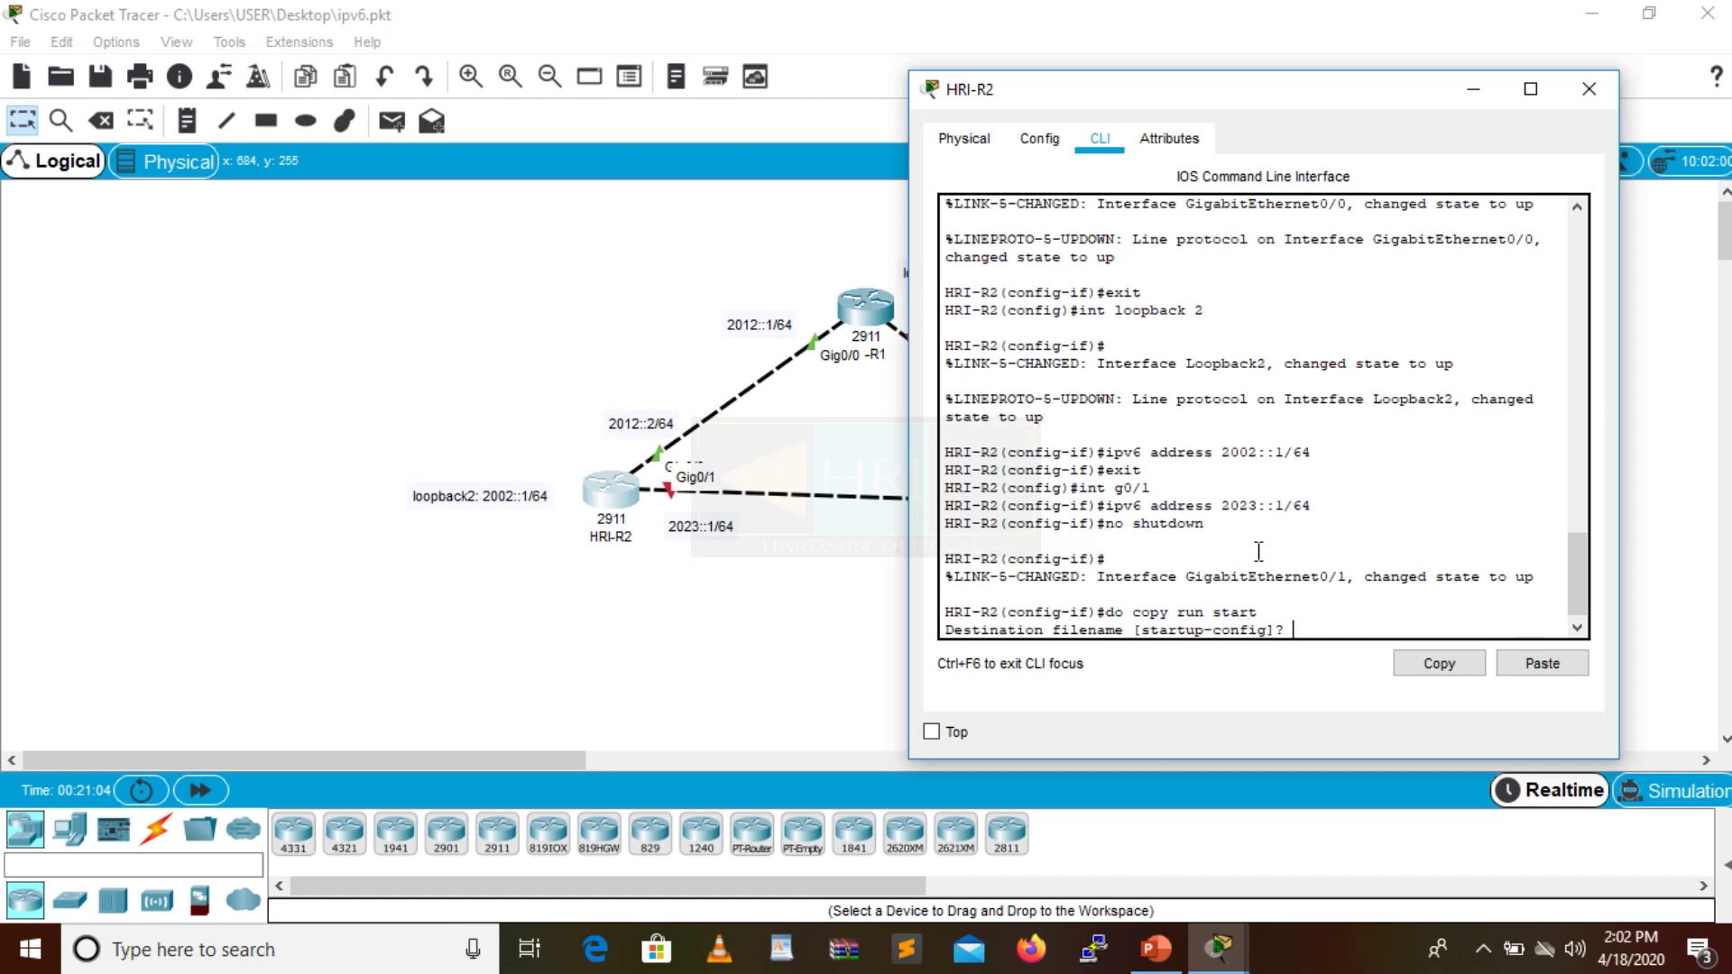
pyautogui.press('Return')
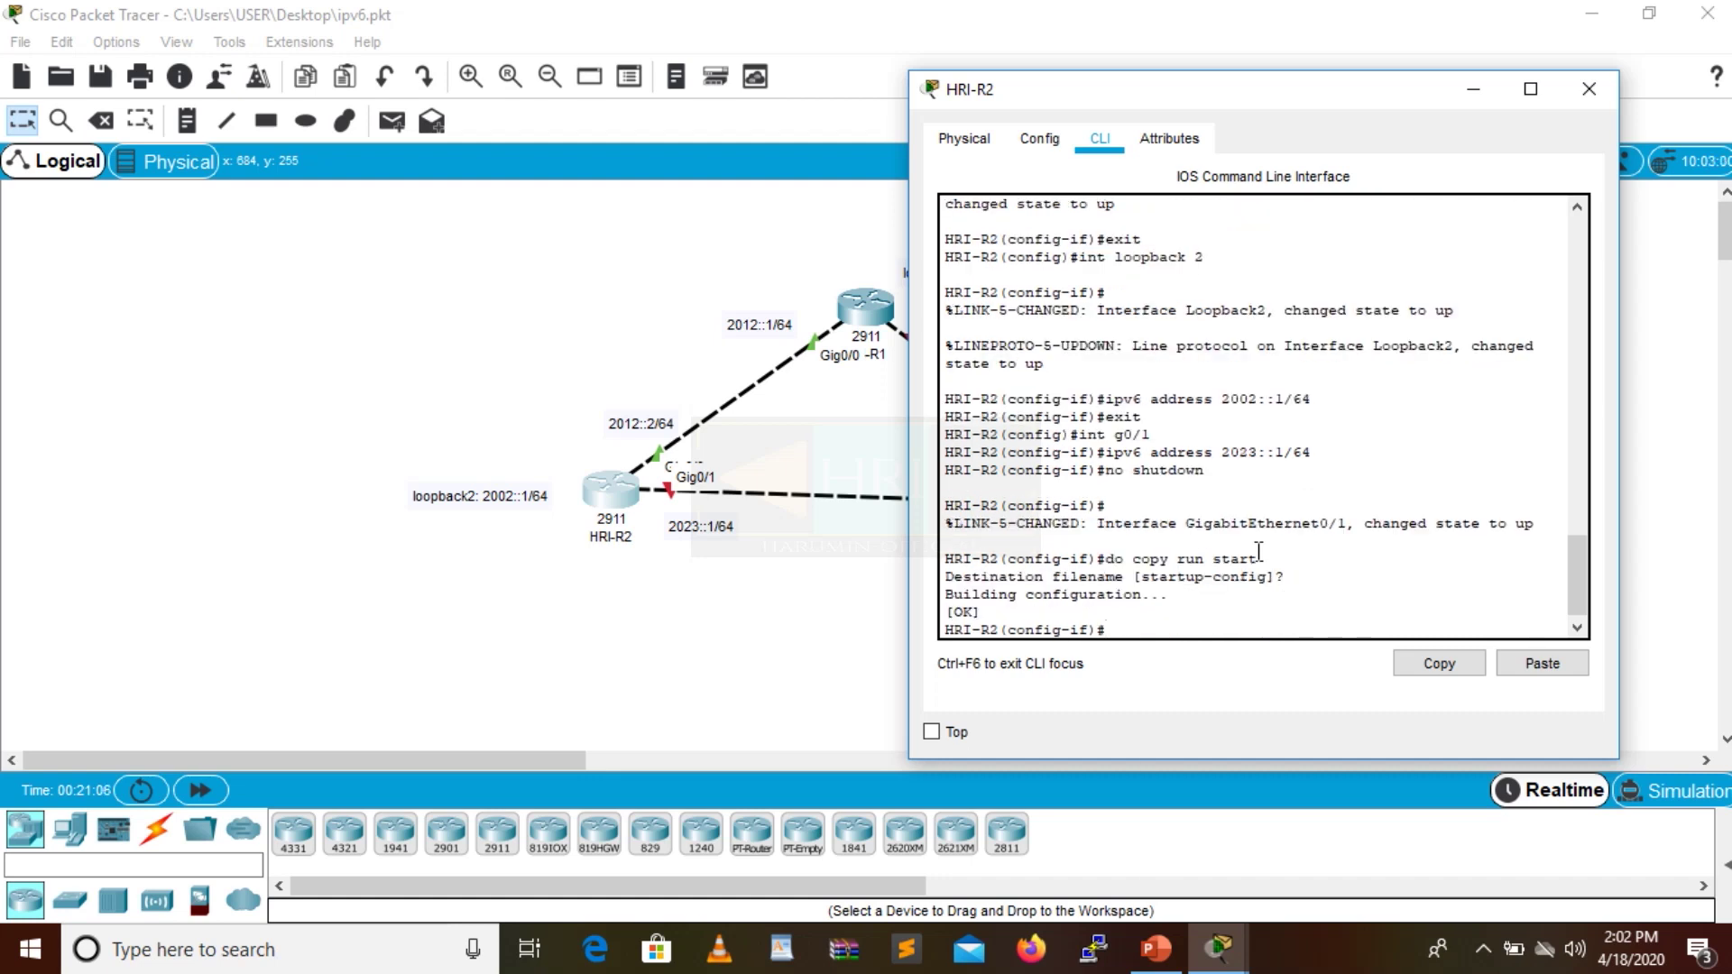
# Close the HRI-R2 window and open the command-line console of router HRI-R3.
pyautogui.click(1590, 89)
pyautogui.click(1135, 511)
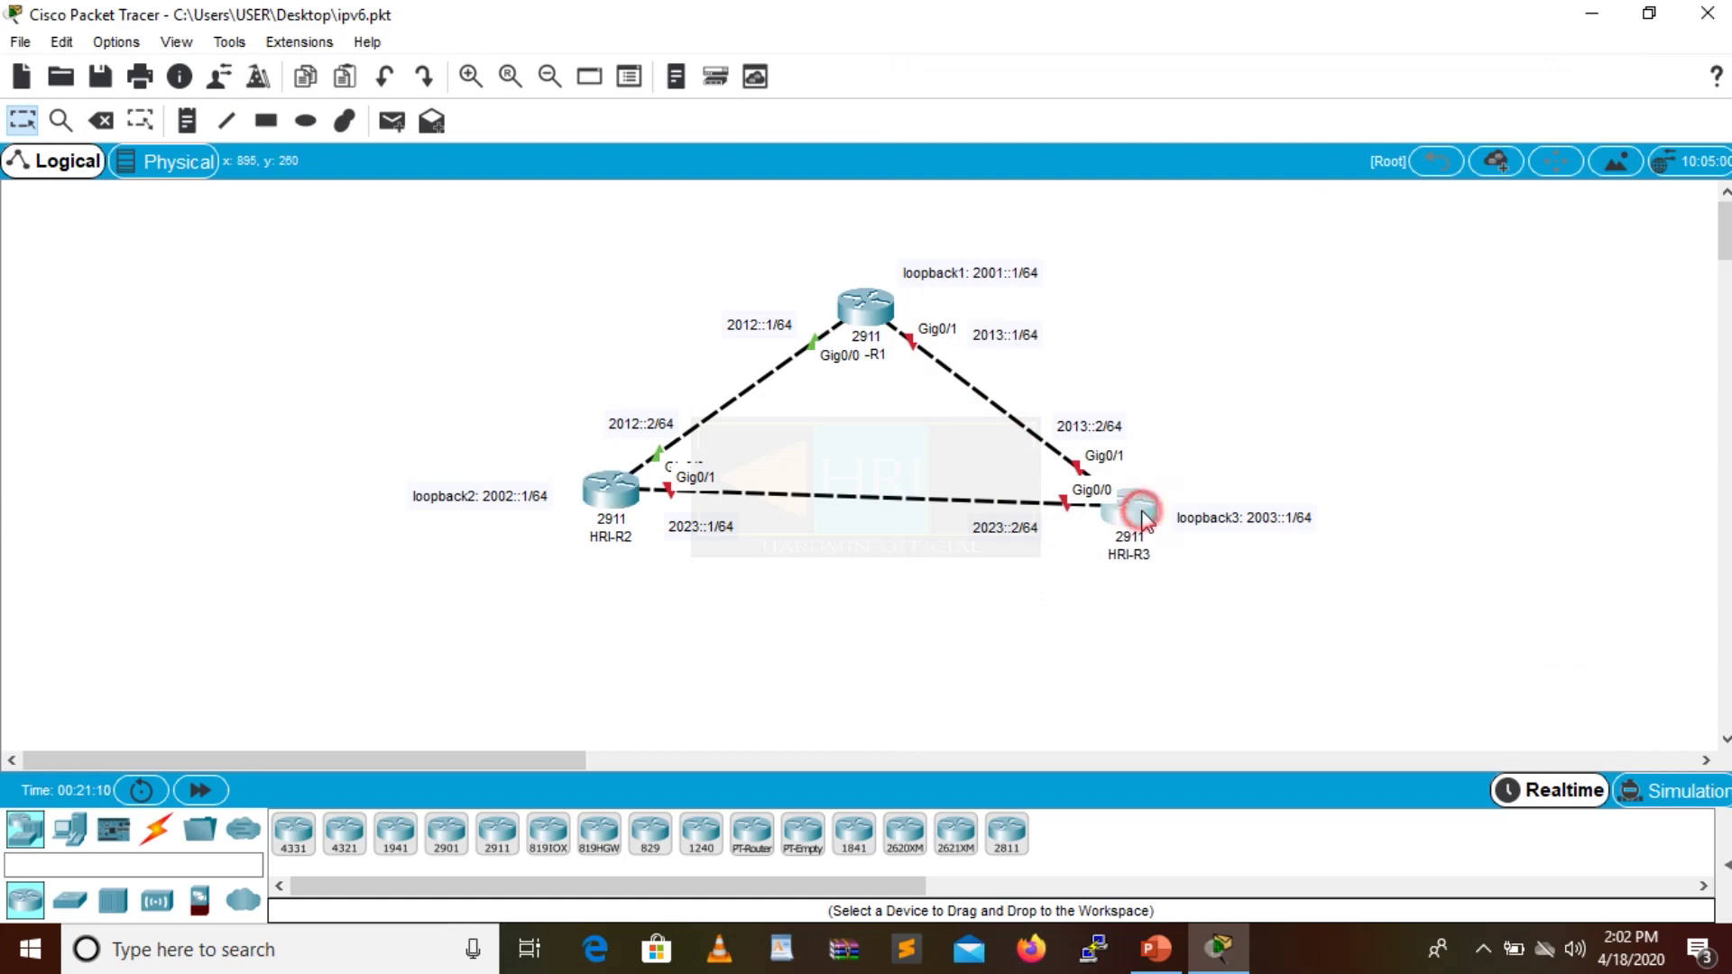
pyautogui.moveTo(804, 123); pyautogui.dragTo(427, 63)
pyautogui.click(322, 99)
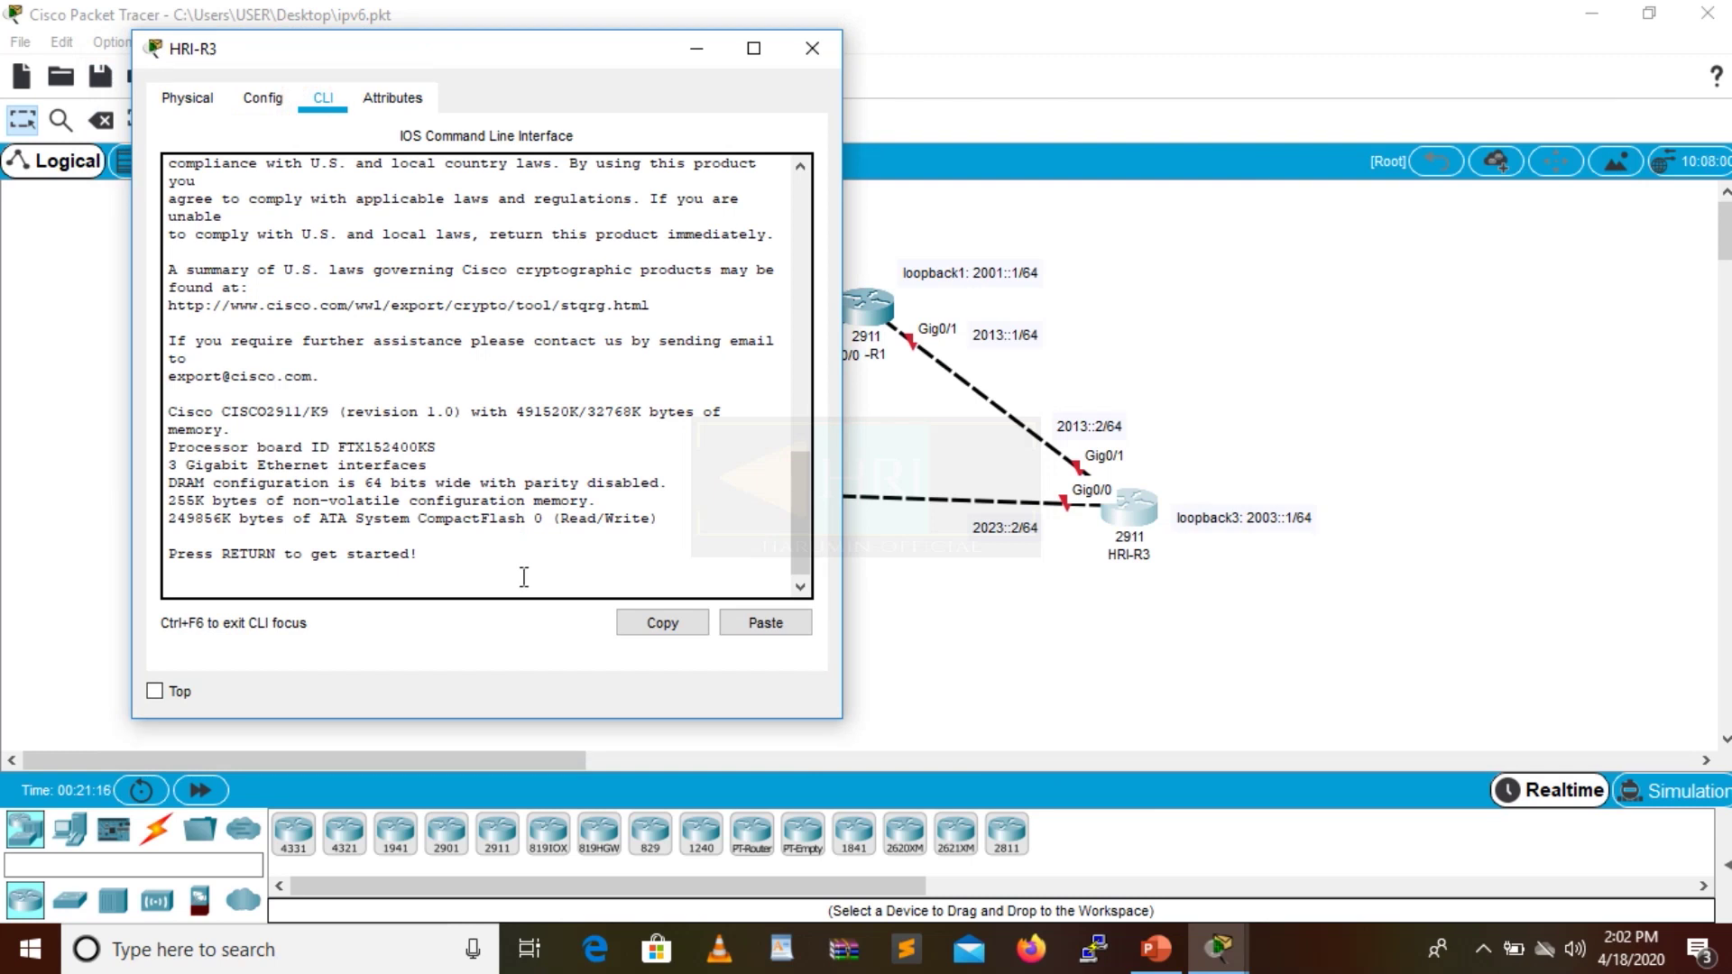
pyautogui.moveTo(802, 494); pyautogui.dragTo(802, 499)
pyautogui.click(623, 574)
# Enter privileged EXEC mode and global configuration mode on HRI-R3.
pyautogui.press('Return')
pyautogui.write('en')
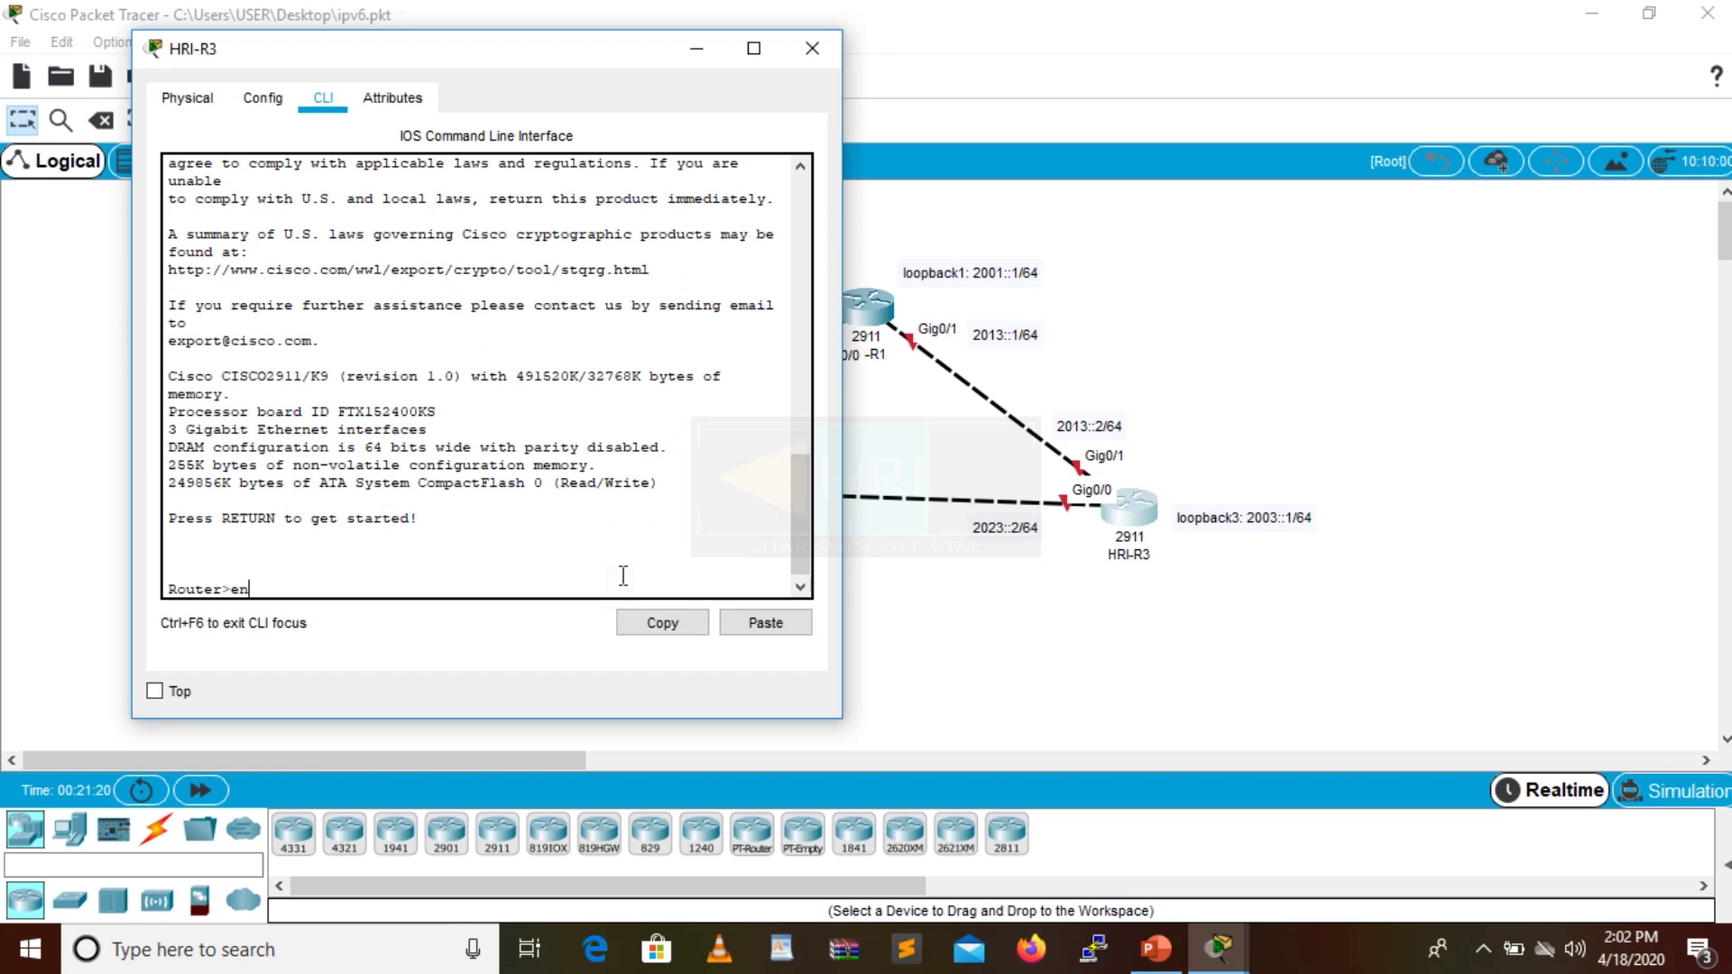
pyautogui.press('Return')
pyautogui.write('conf t')
pyautogui.press('Return')
# Set the router's hostname to HRI-R3 and enable IPv6 unicast routing on it.
pyautogui.write('hostname HRI-R3')
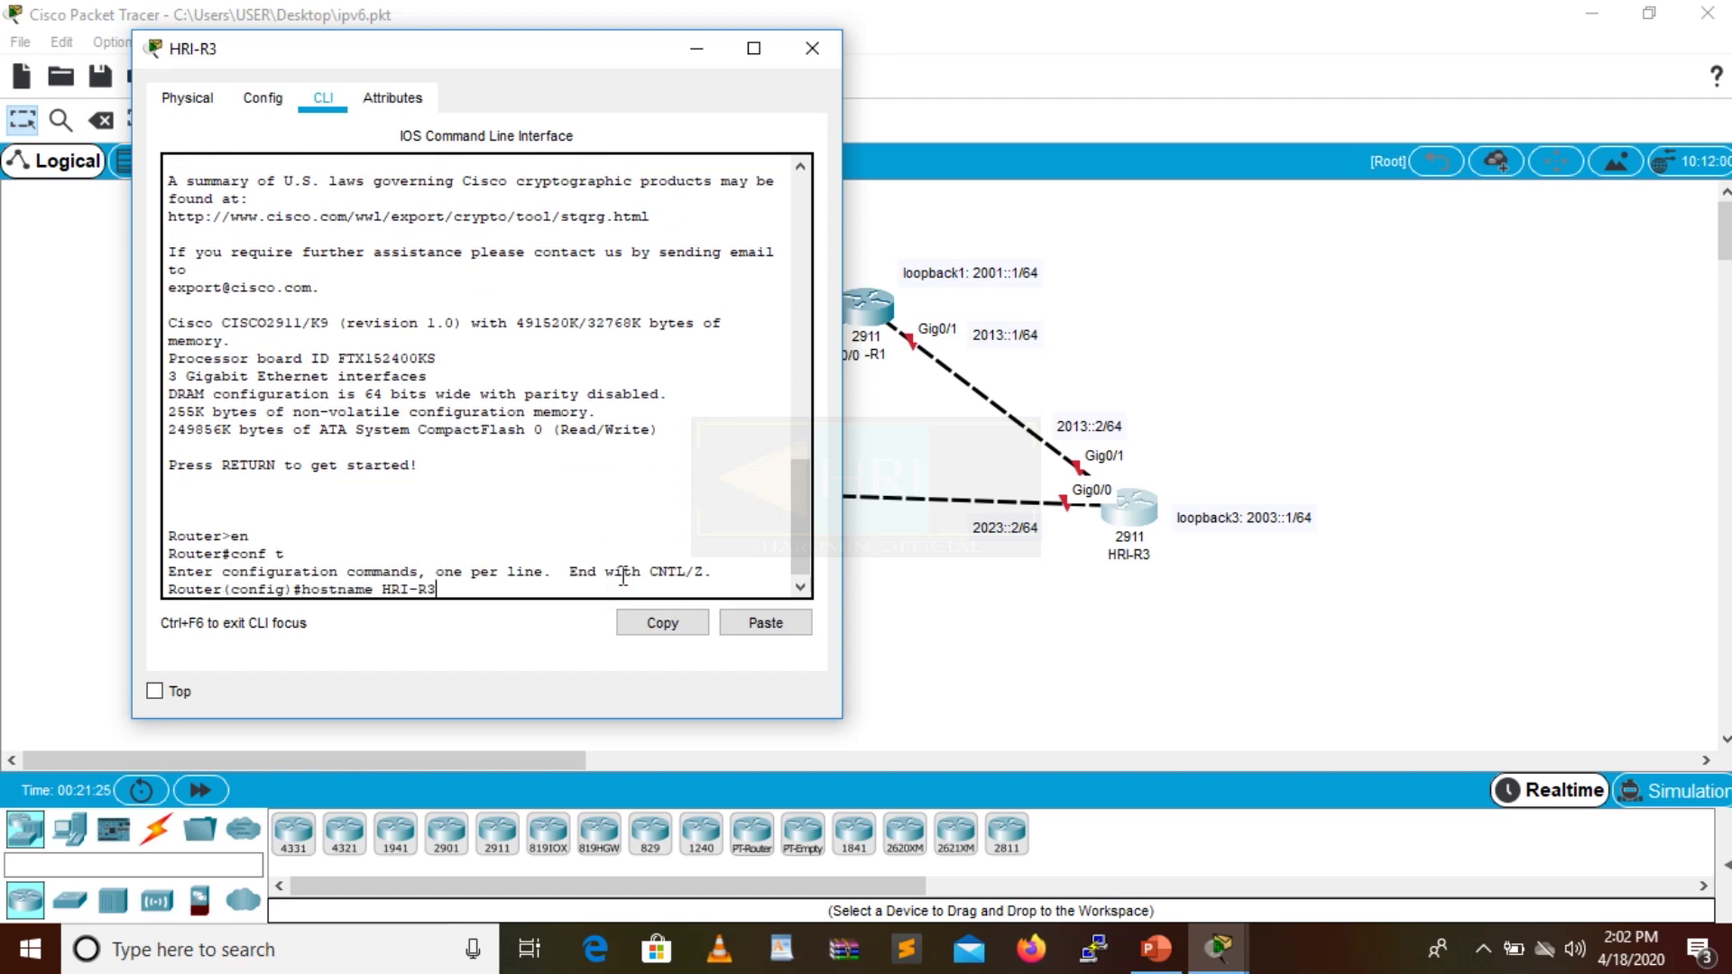
pyautogui.press('Return')
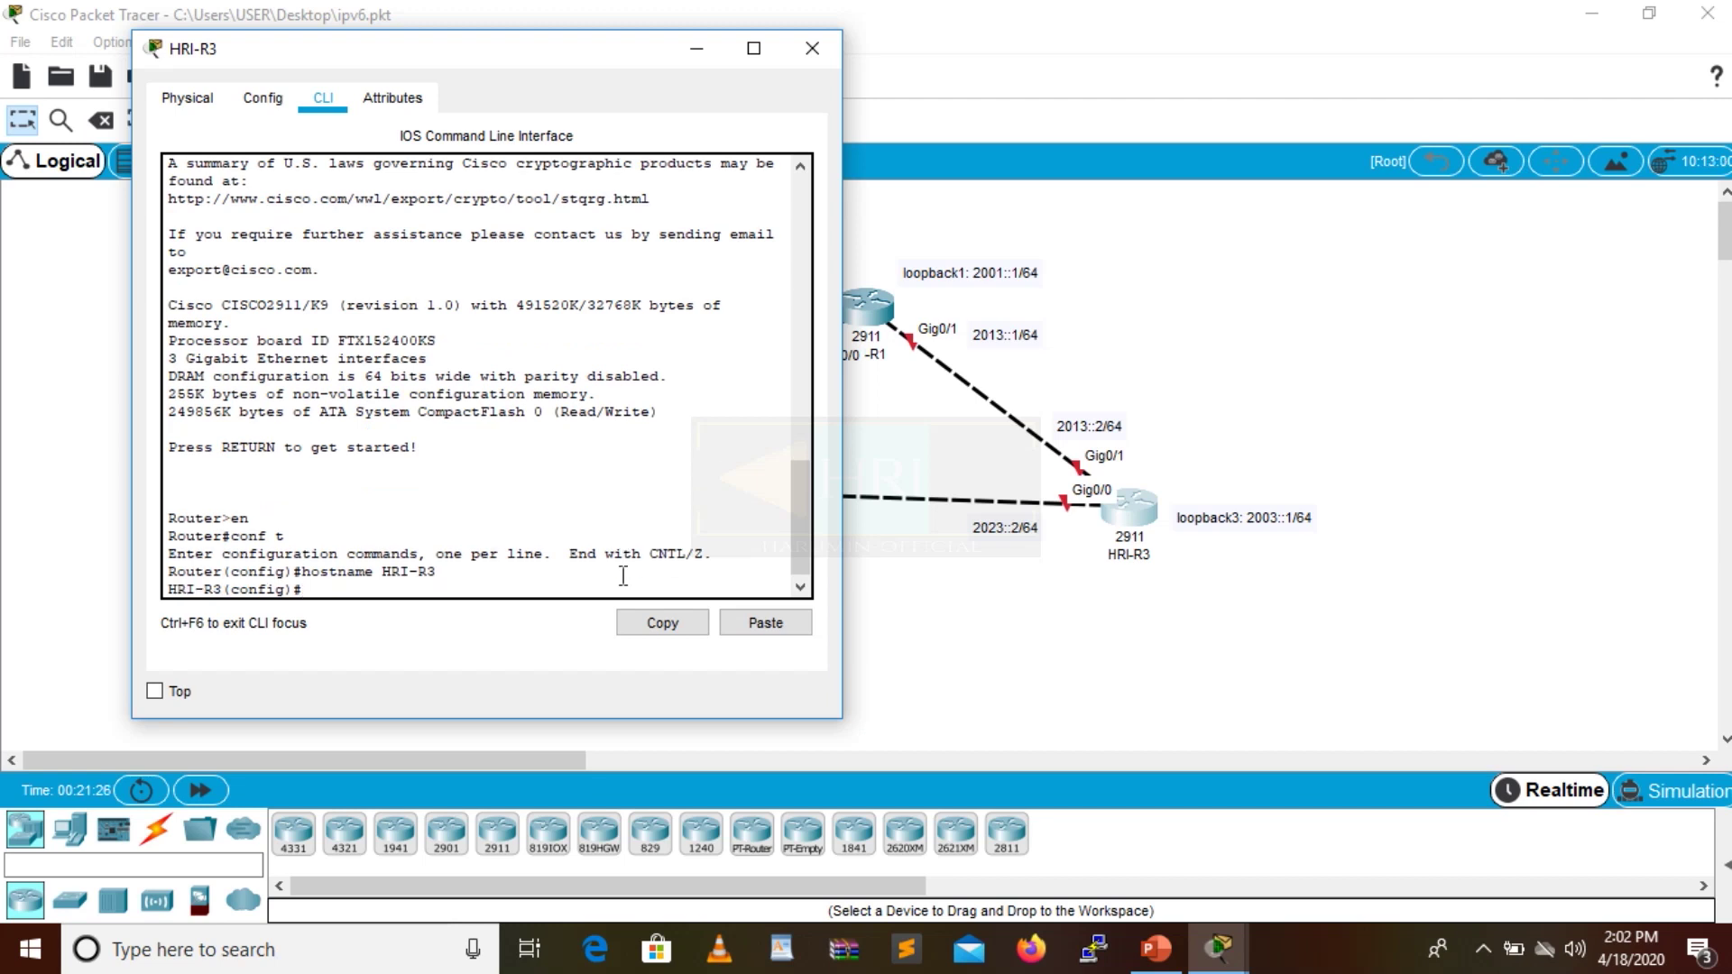
pyautogui.write('ipv6 unicast-routing')
pyautogui.press('Return')
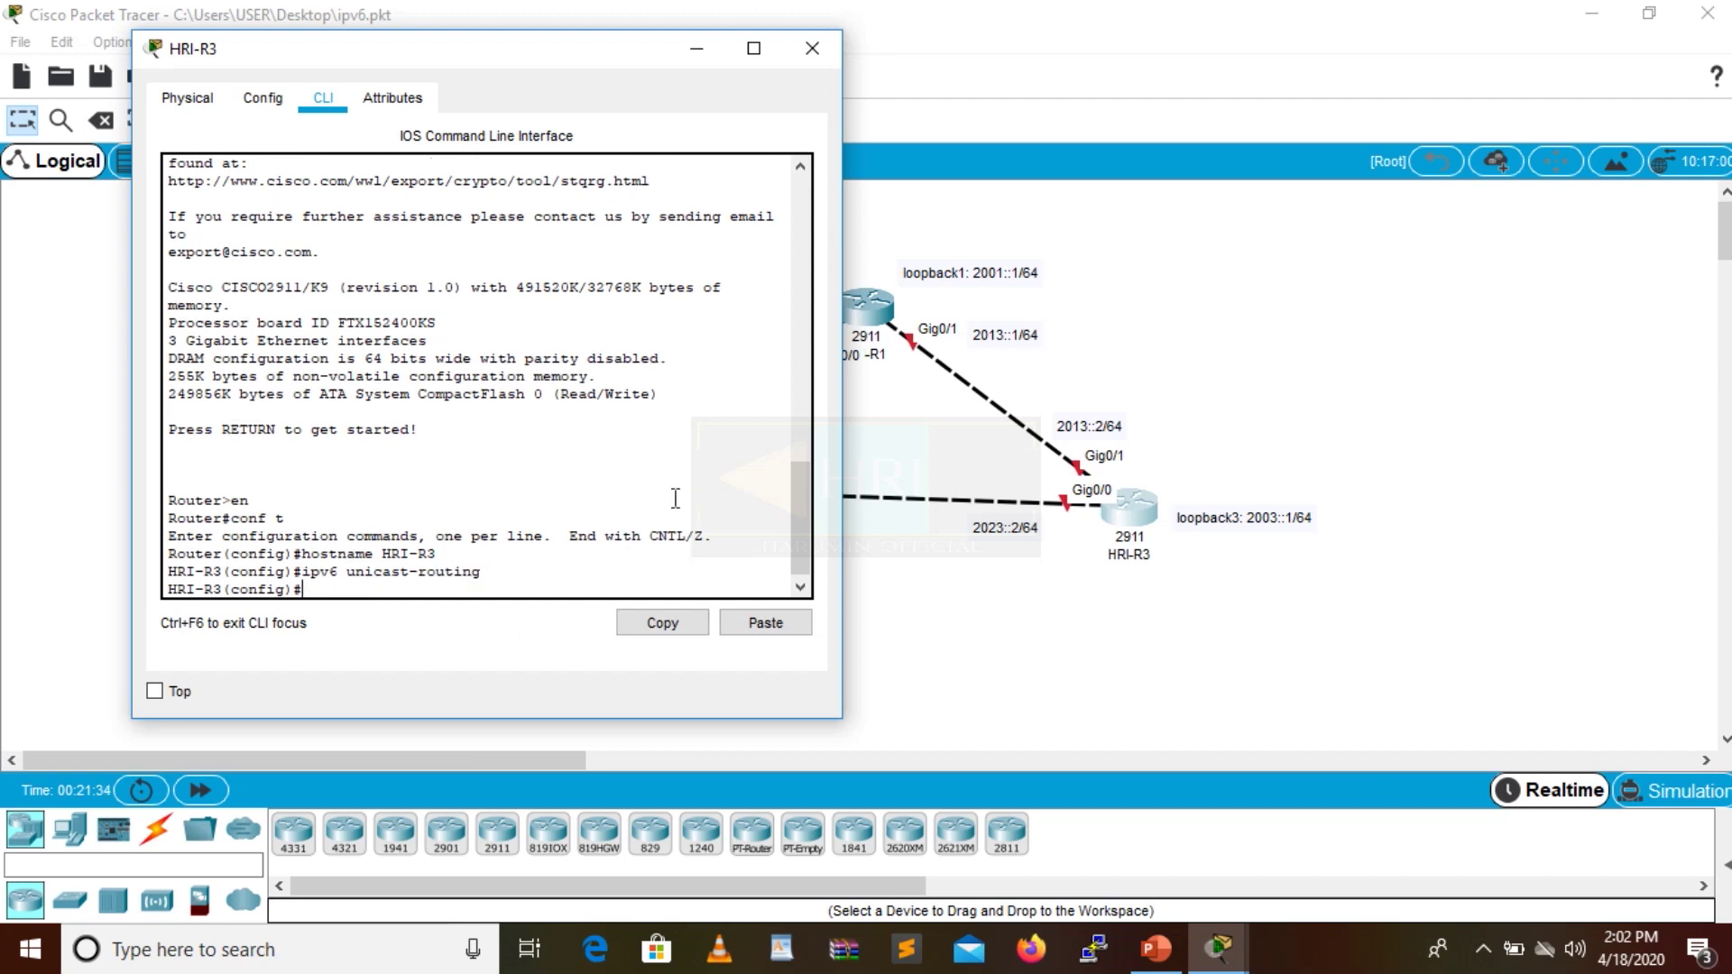
# Assign IPv6 address 2013::2/64 to interface g0/1 on HRI-R3.
pyautogui.write('int g0/1')
pyautogui.press('Return')
pyautogui.write('ipv6 address 2013')
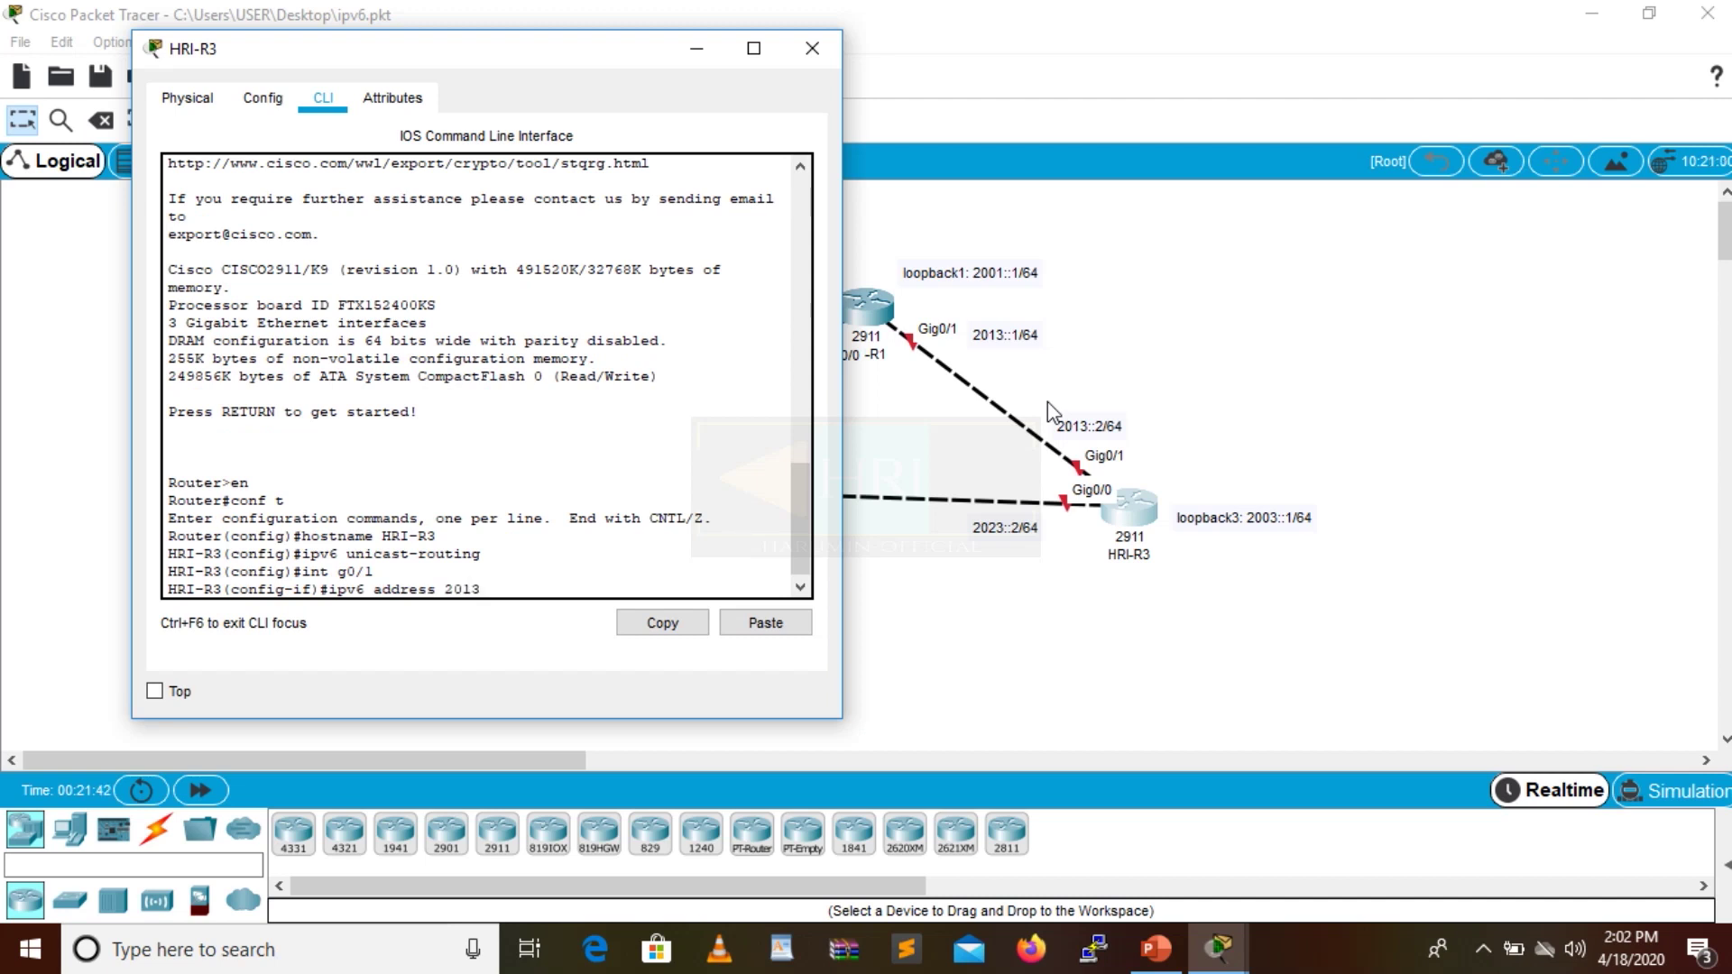
pyautogui.write('::2/64')
pyautogui.press('Return')
# Bring up interface g0/1 on HRI-R3 with the no shutdown command and return to global configuration mode.
pyautogui.write('no shutso')
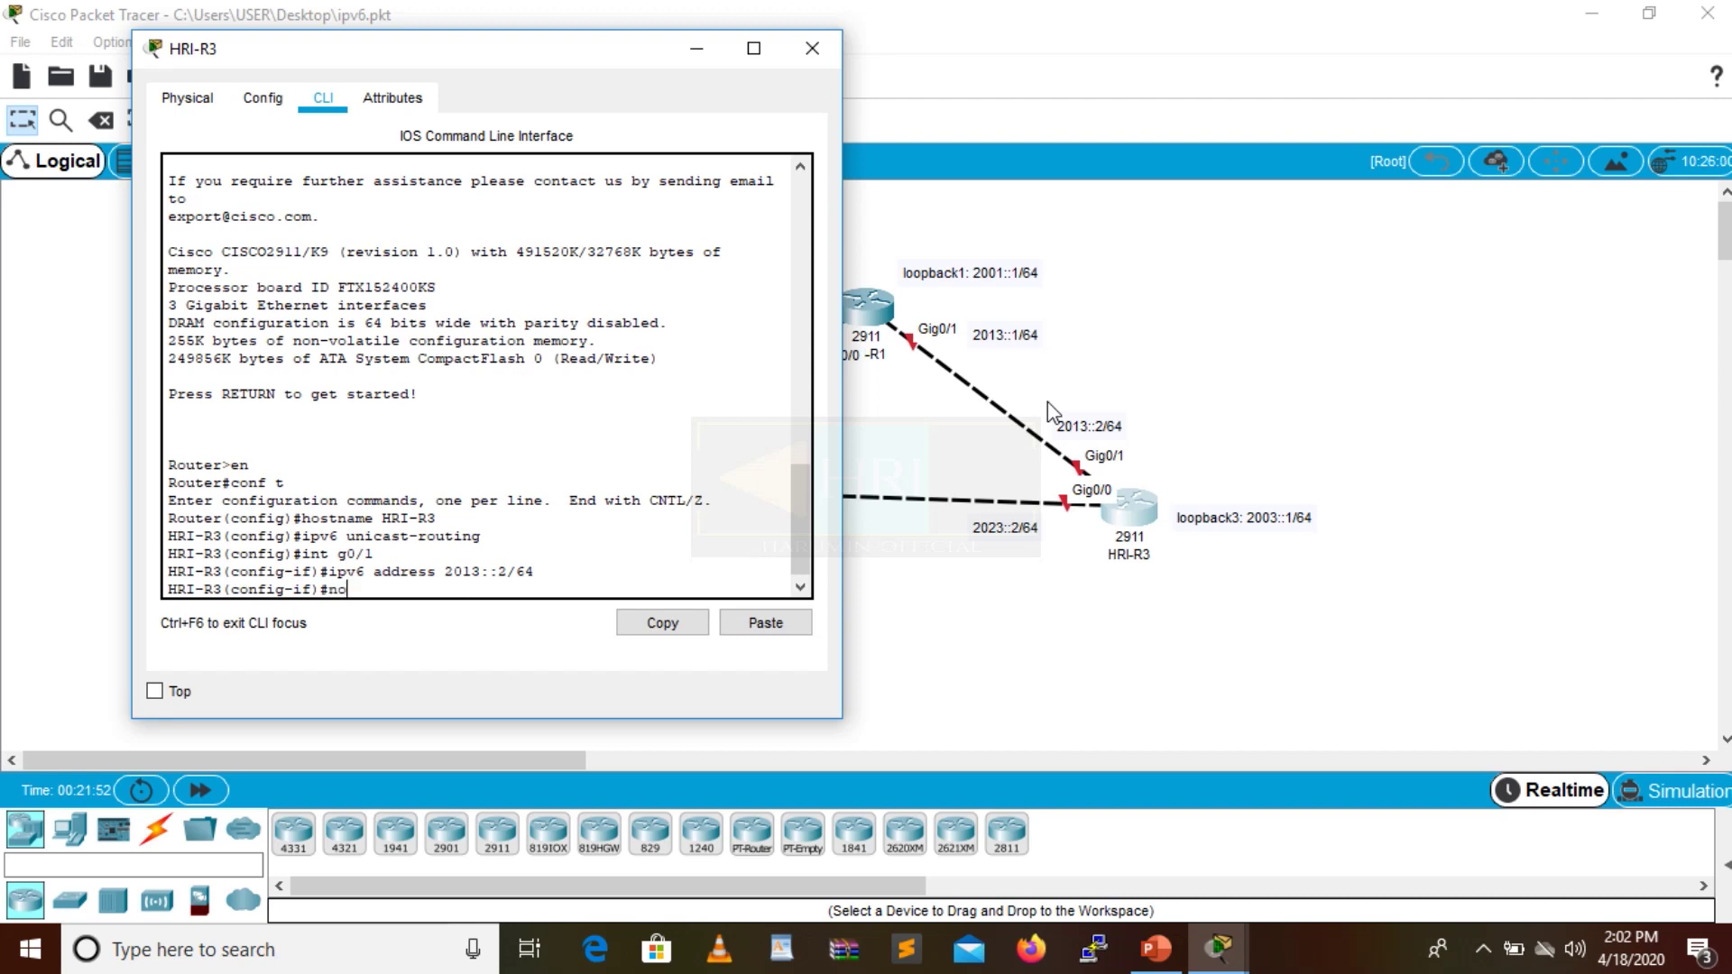
pyautogui.press('BackSpace')
pyautogui.write('down')
pyautogui.press('Return')
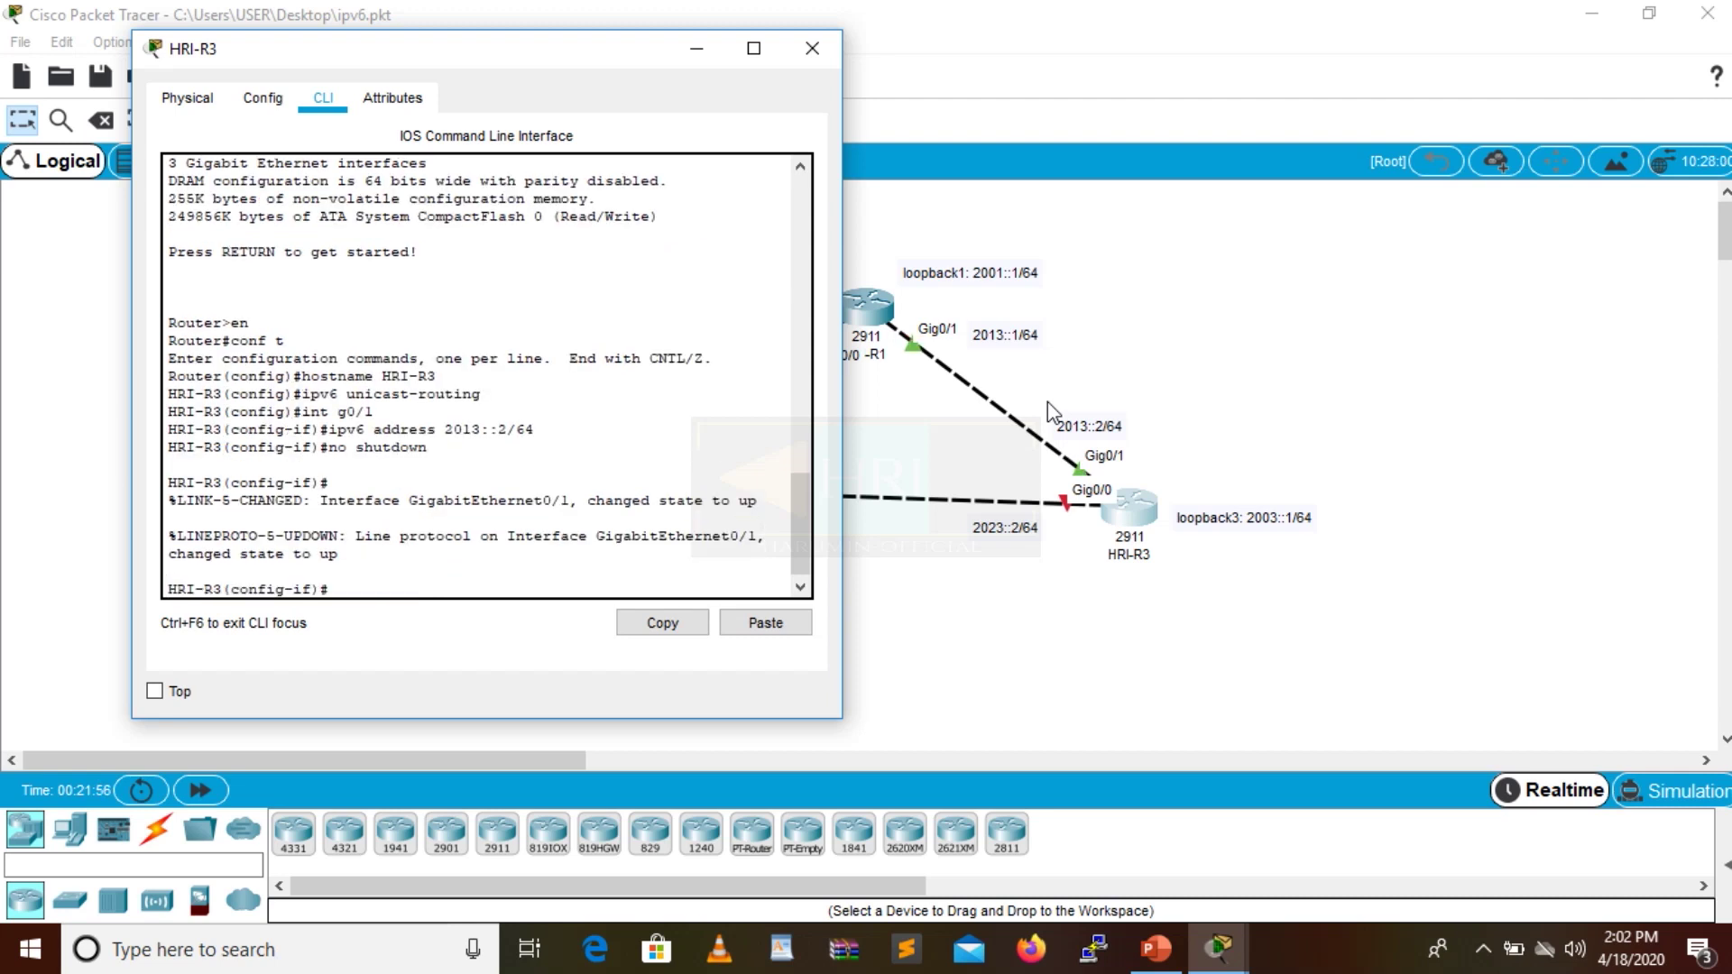
pyautogui.write('exit')
pyautogui.press('Return')
# Create interface loopback 3 on HRI-R3 with IPv6 address 2003::1/64 and exit its interface configuration.
pyautogui.write('int loop')
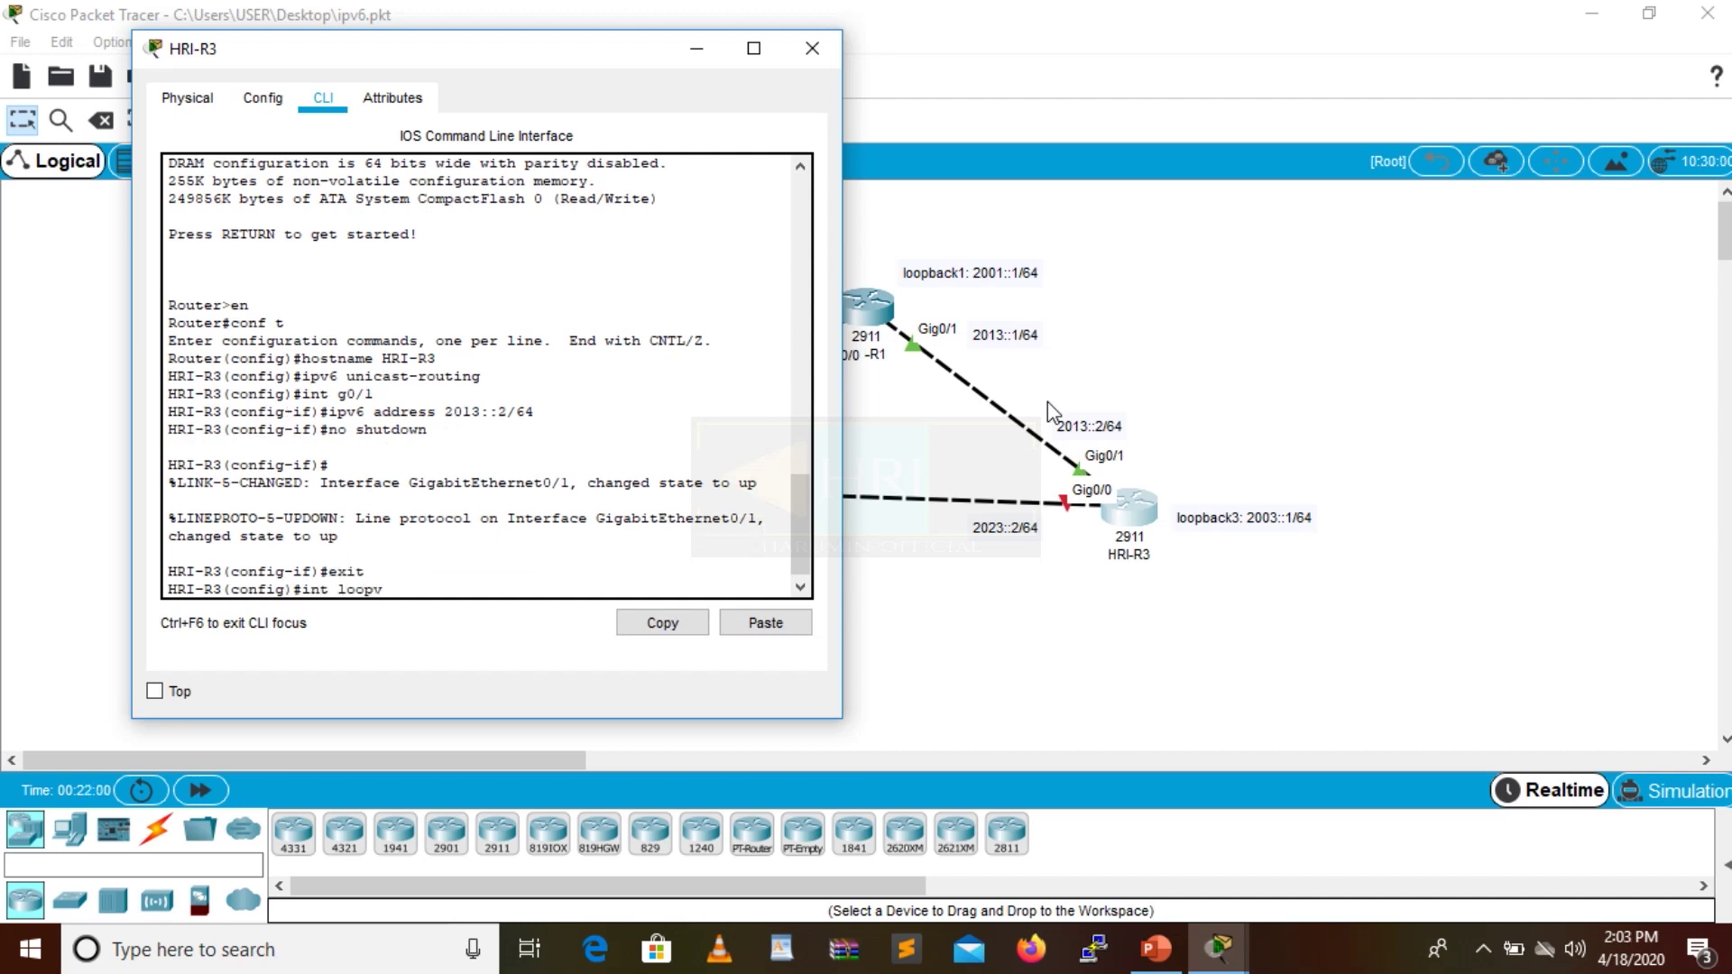
pyautogui.write('back 3')
pyautogui.press('Return')
pyautogui.write('ip')
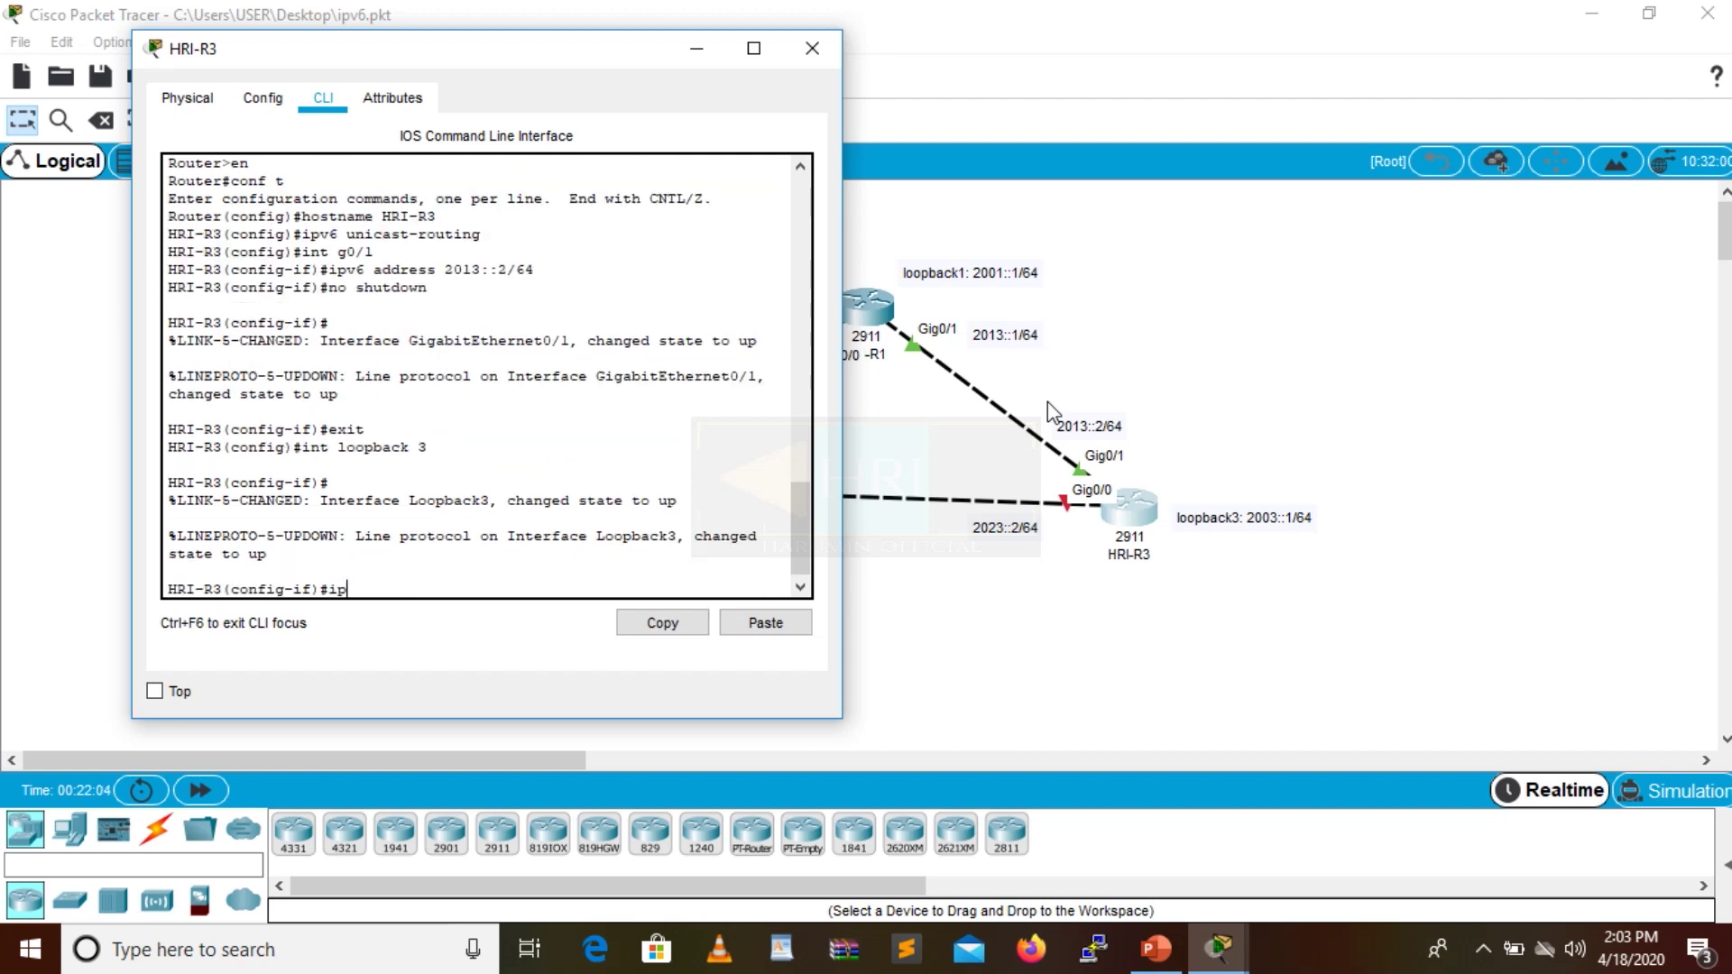
pyautogui.write('v6 address 2003::1/64')
pyautogui.press('Return')
pyautogui.write('exit')
pyautogui.press('Return')
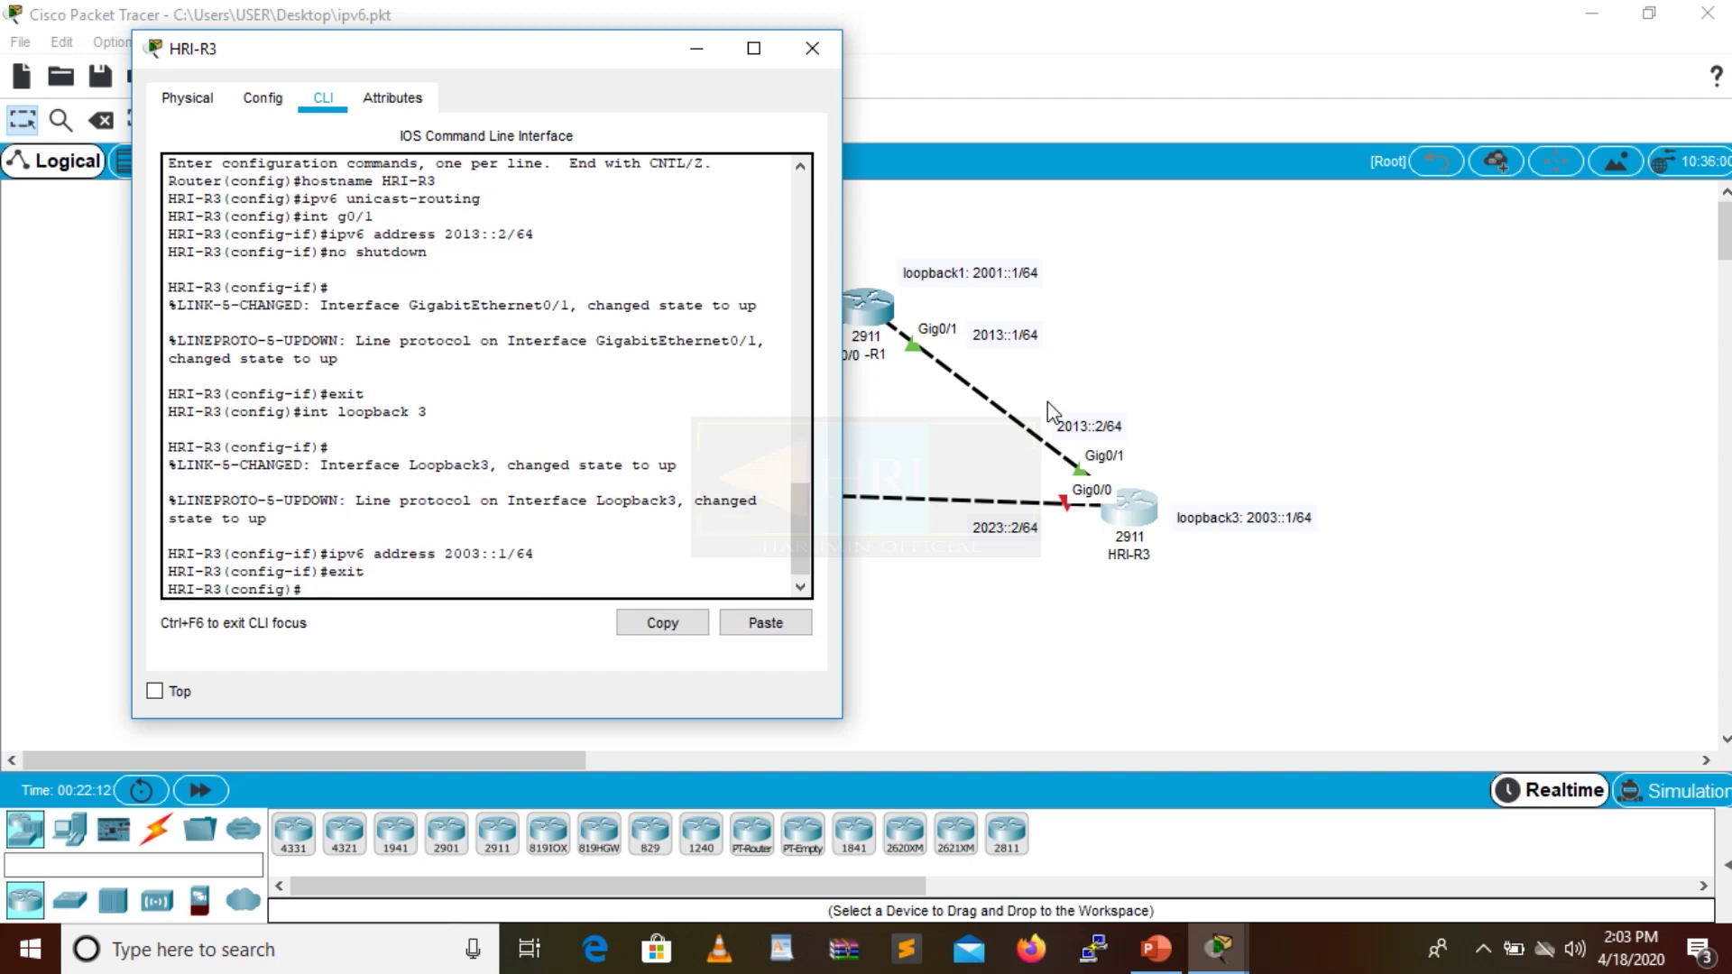
# Assign IPv6 address 2023::2/64 to interface g0/0 on HRI-R3 and bring it up with no shutdown.
pyautogui.write('int g0/0')
pyautogui.press('Return')
pyautogui.write('ipv6 address ')
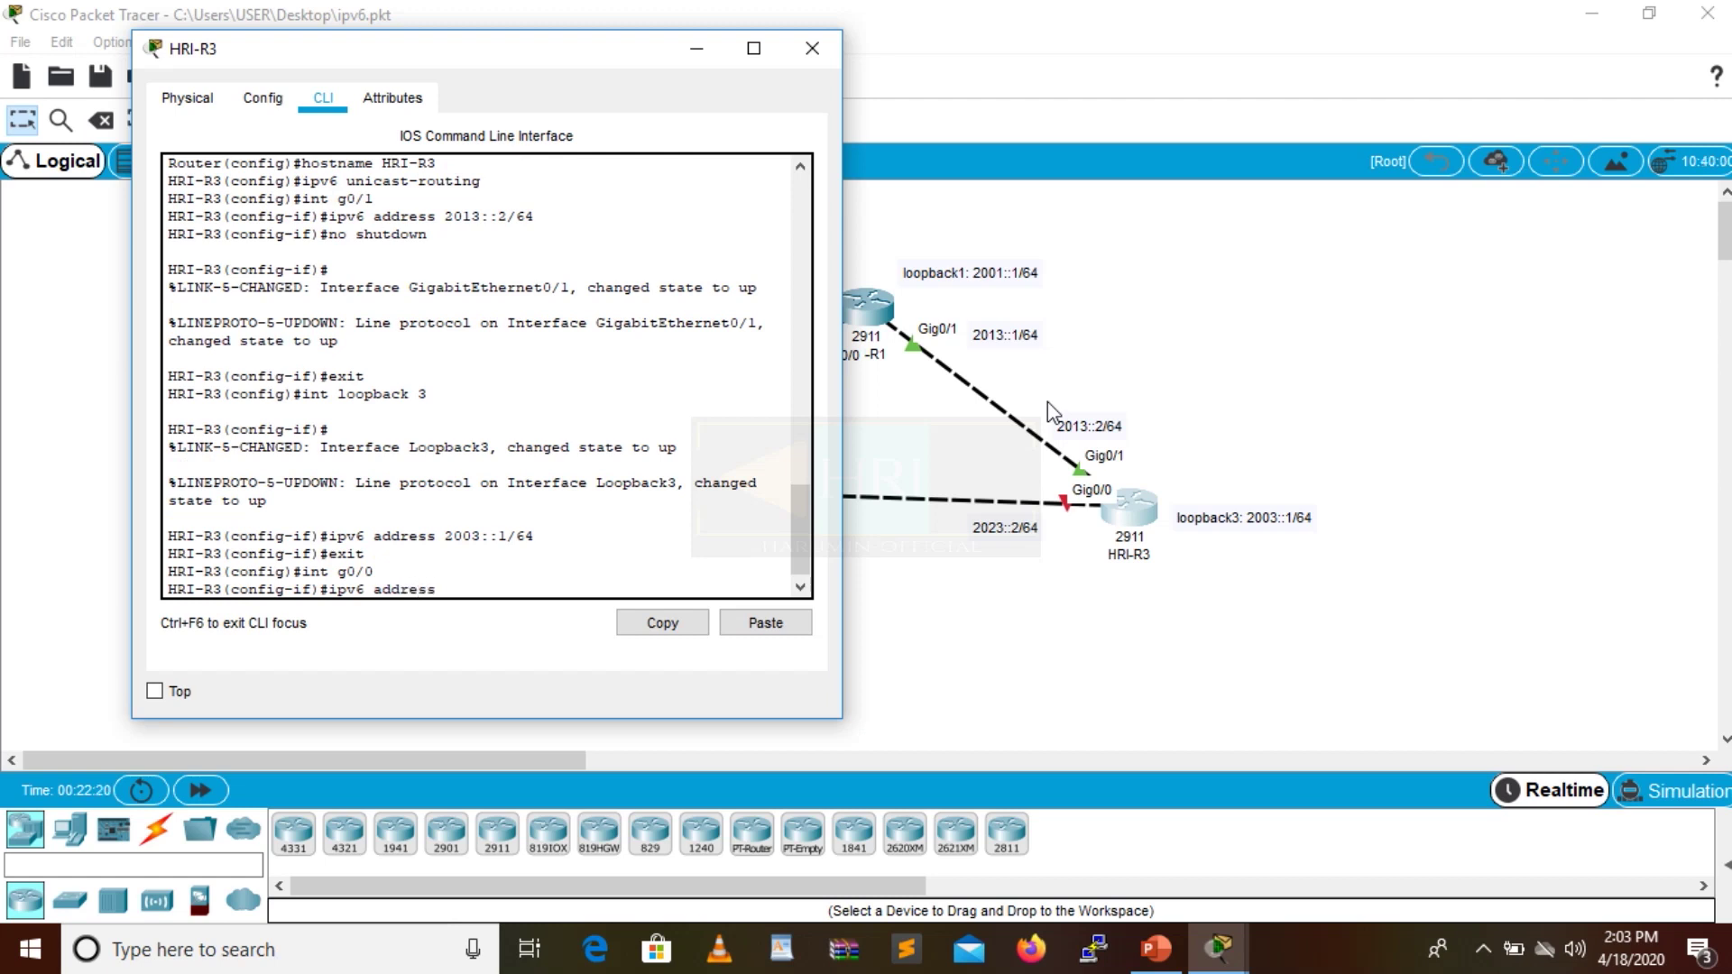
pyautogui.write('2023::2/64')
pyautogui.press('Return')
pyautogui.write('no shutdown')
pyautogui.press('Return')
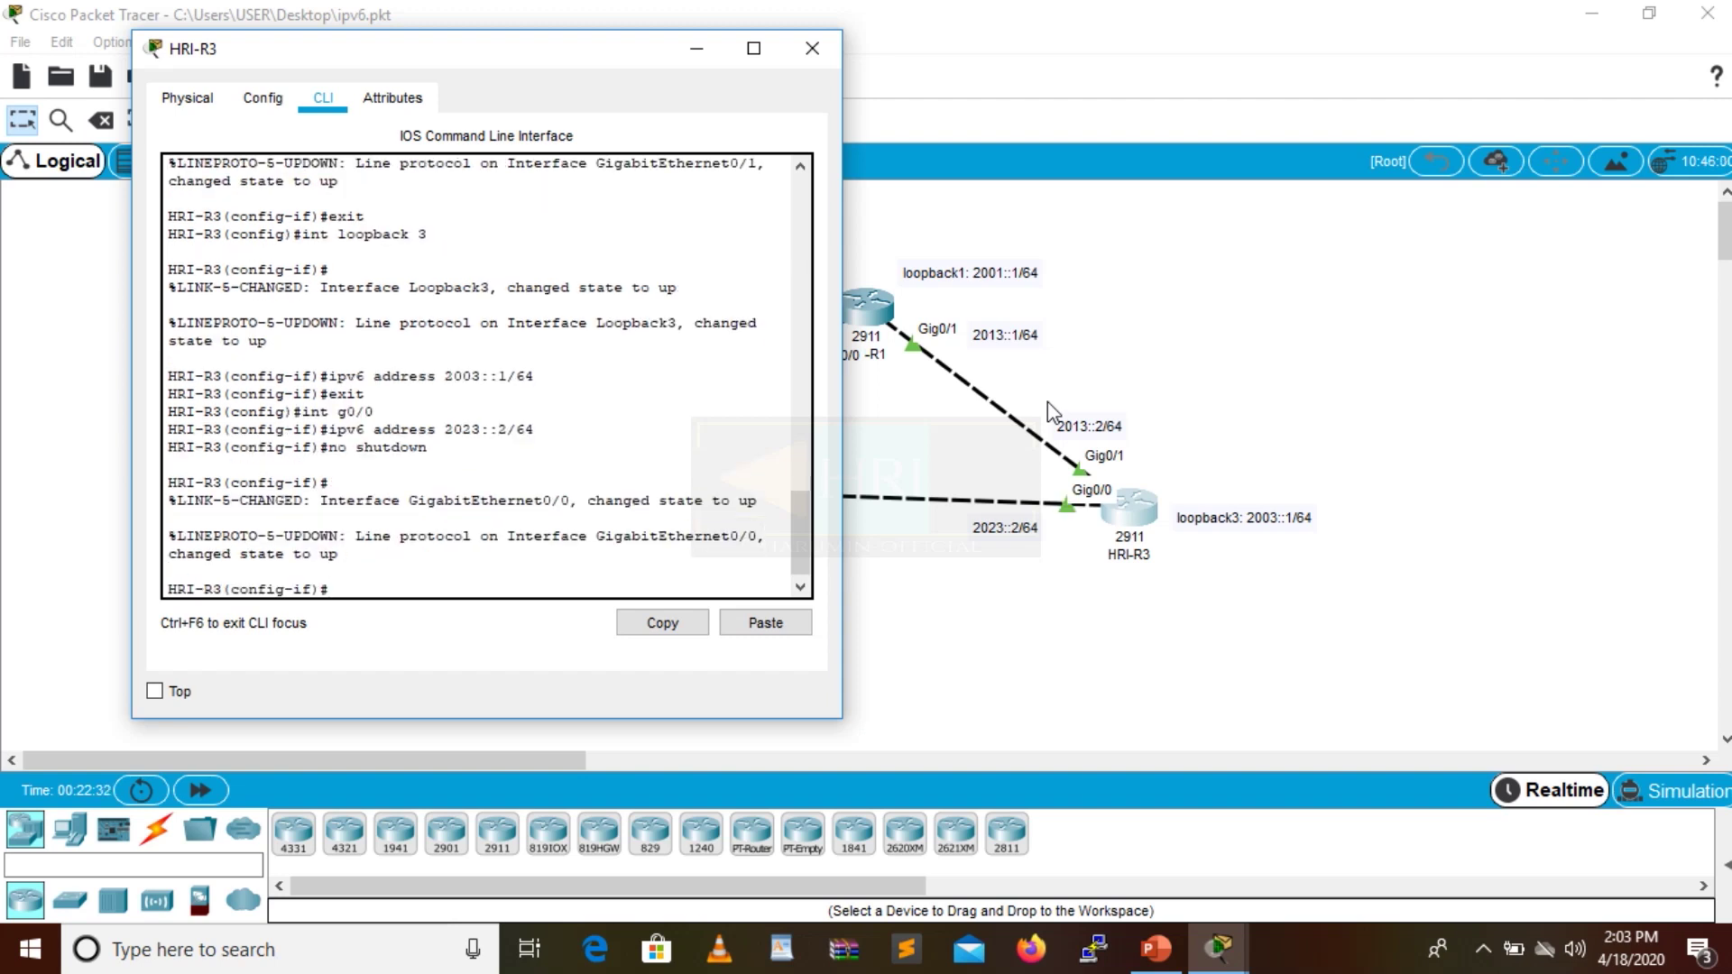
# Save HRI-R3's running configuration as startup-config without leaving interface configuration mode.
pyautogui.write('do copy run start')
pyautogui.press('Return')
pyautogui.press('Return')
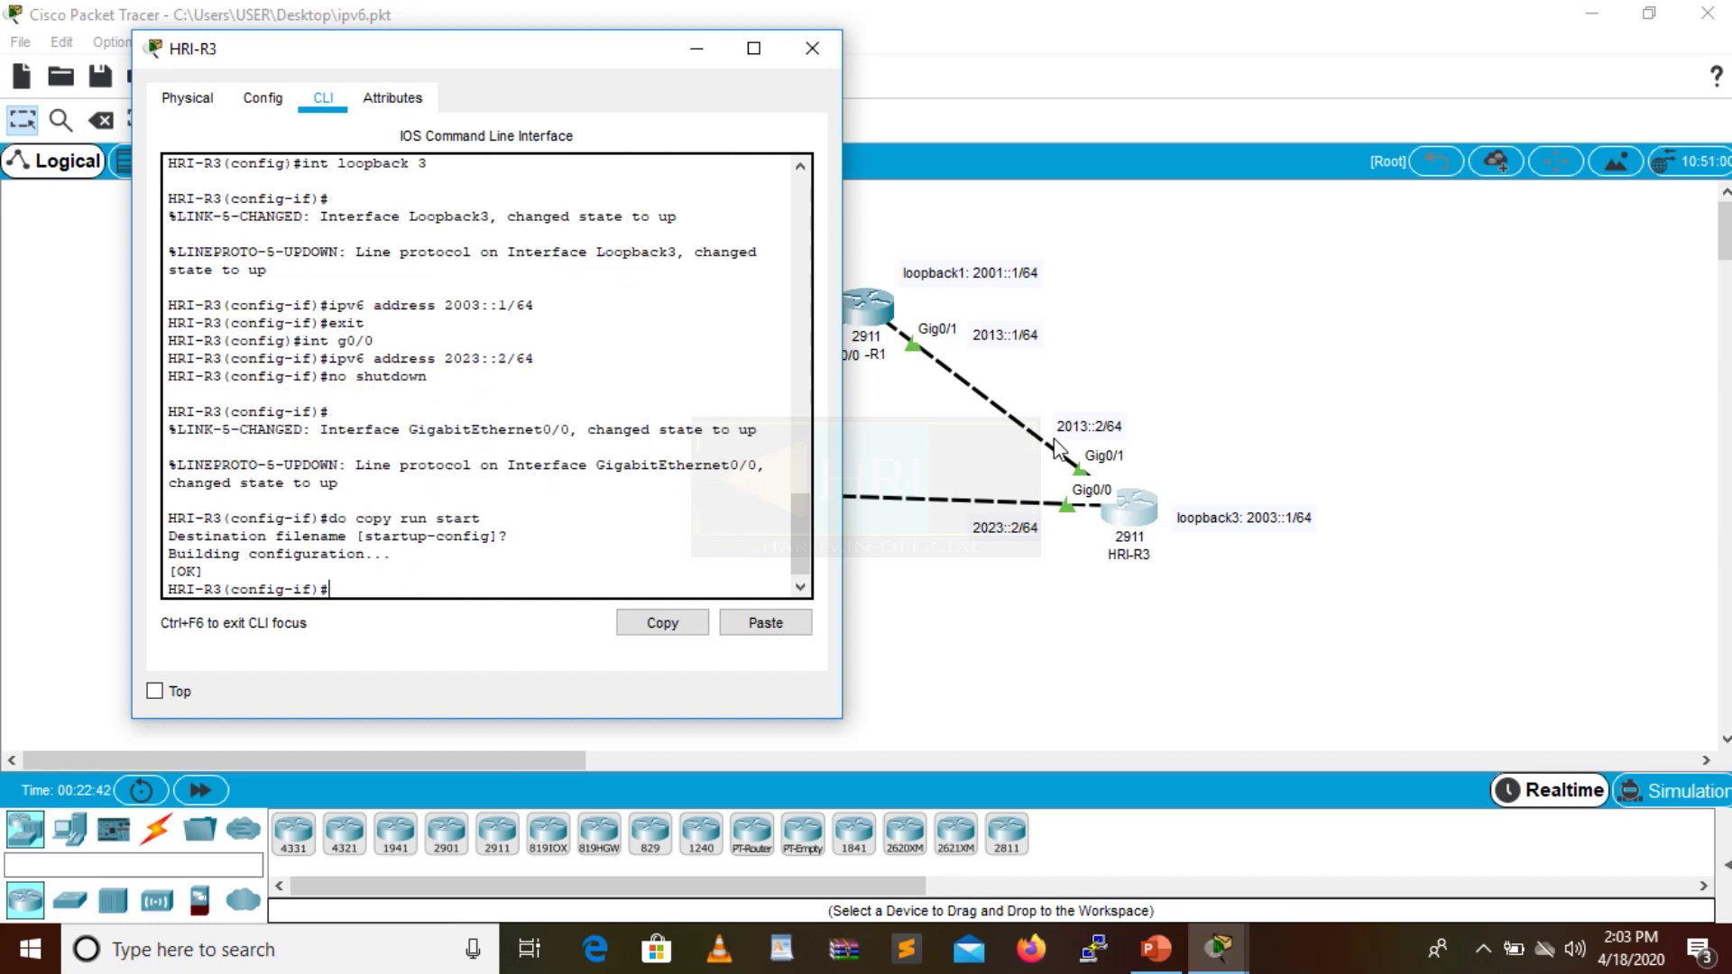
# Close HRI-R3's window and run show ipv6 interface brief in HRI-R1's command line.
pyautogui.click(812, 48)
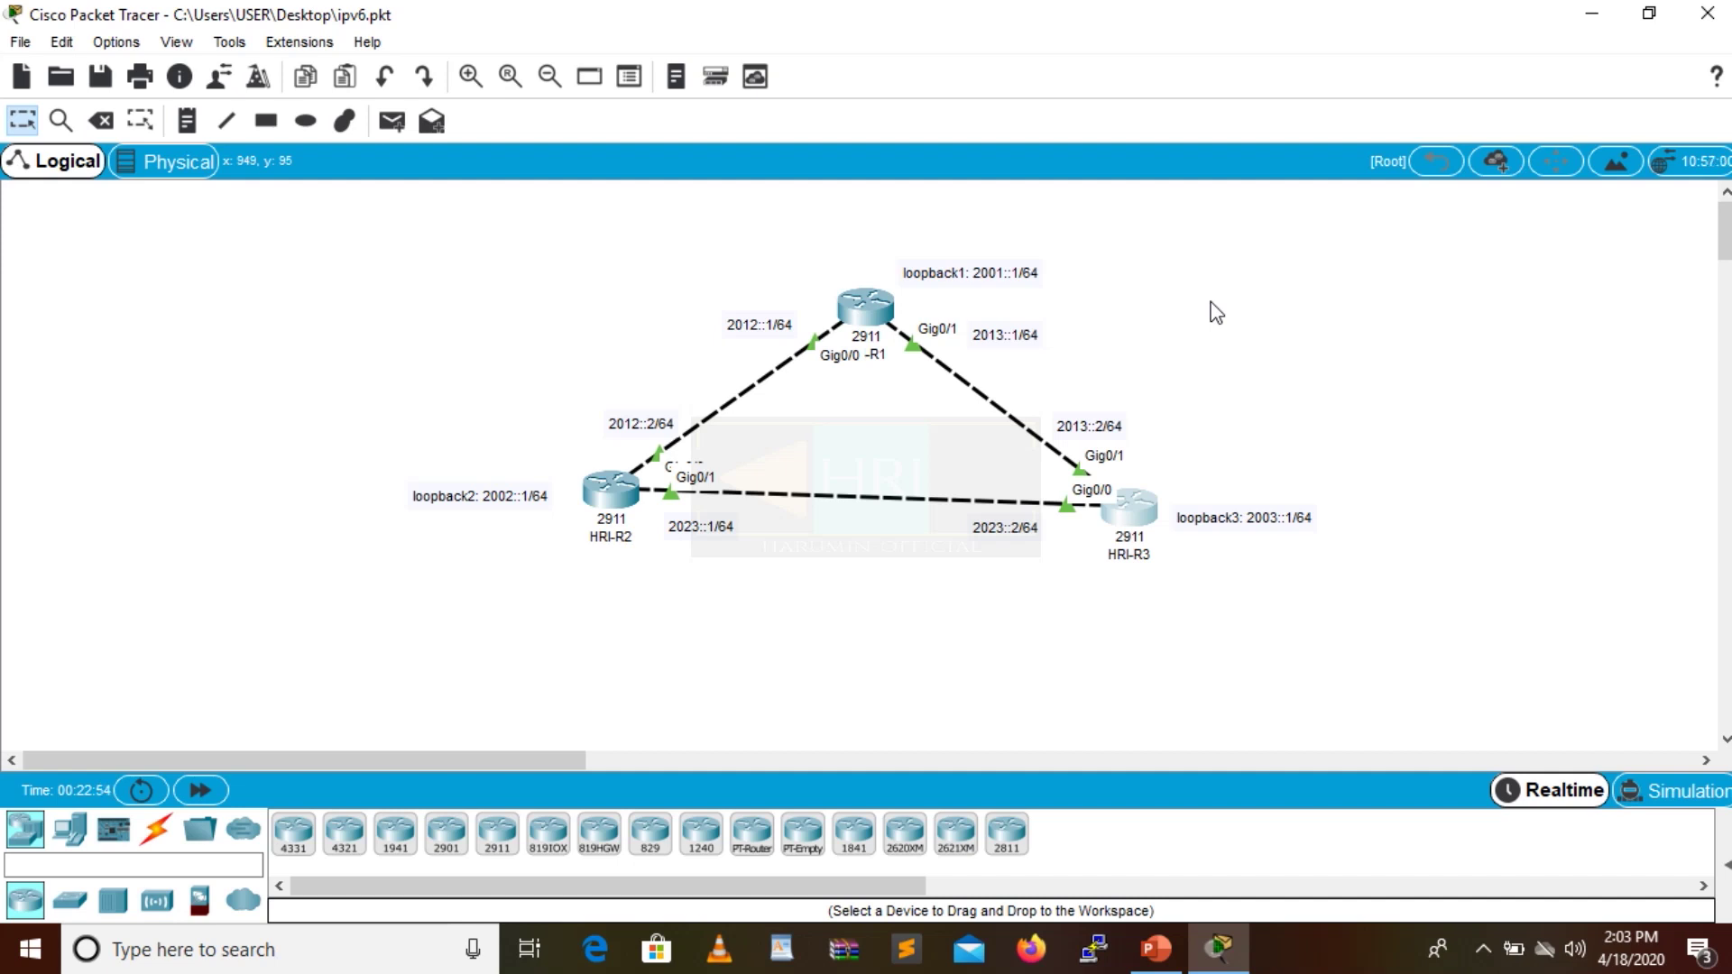
pyautogui.click(864, 306)
pyautogui.click(711, 169)
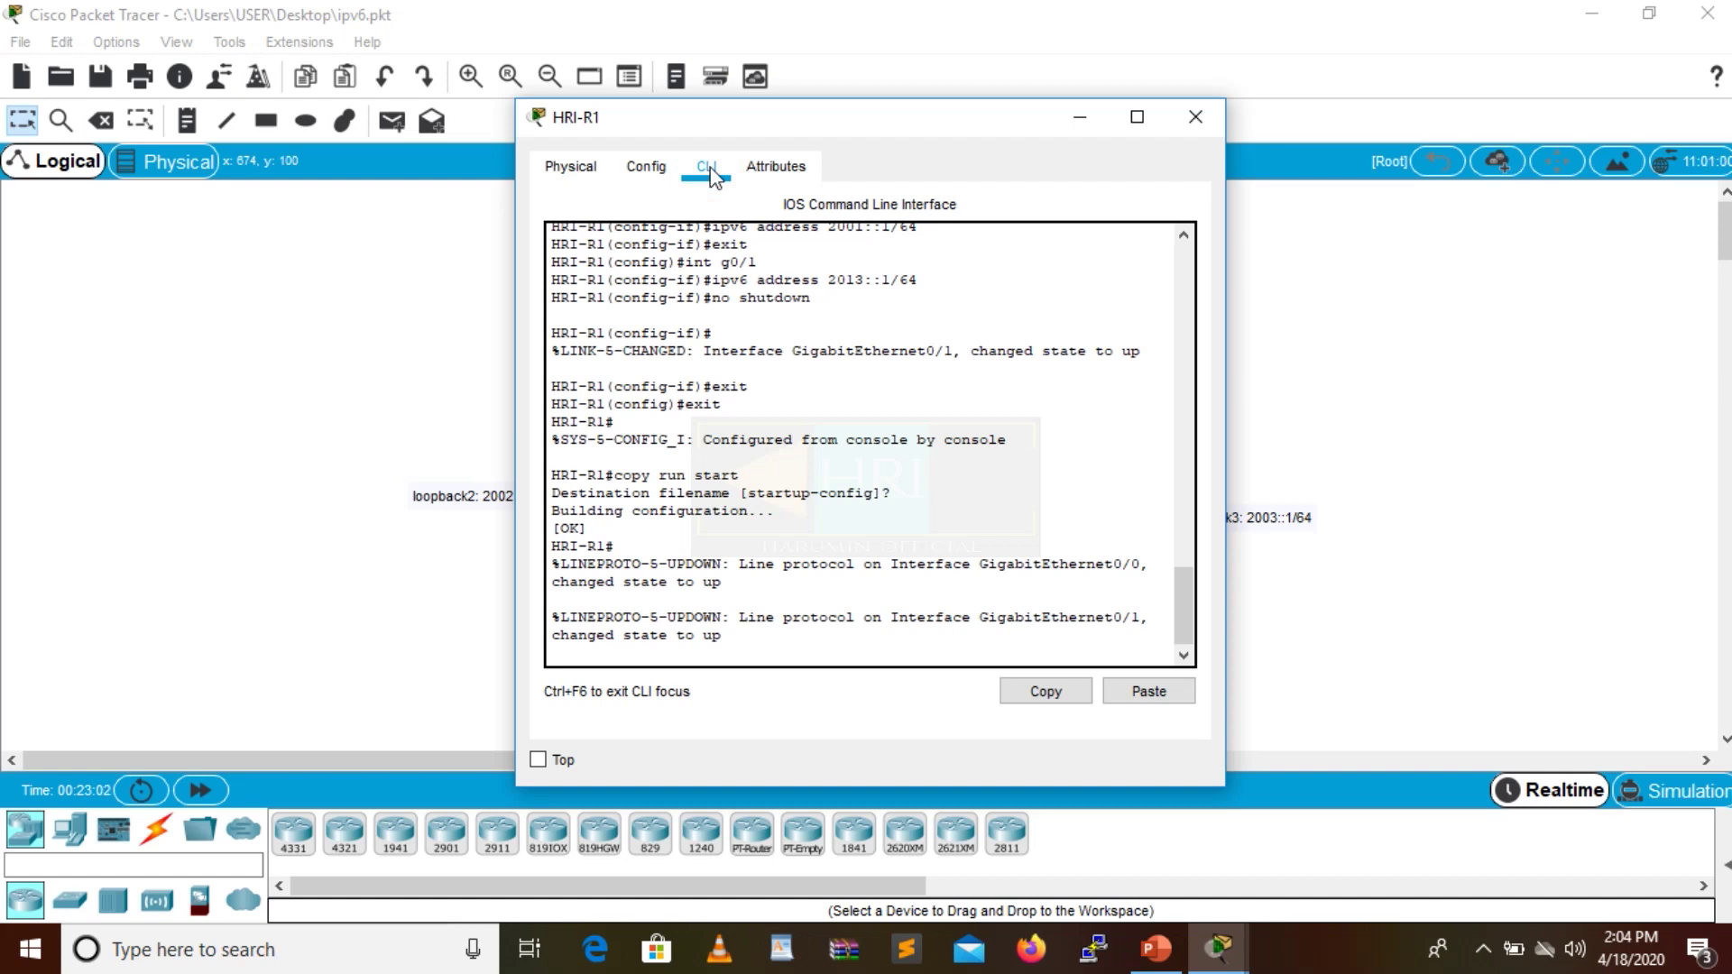
pyautogui.rightClick(788, 442)
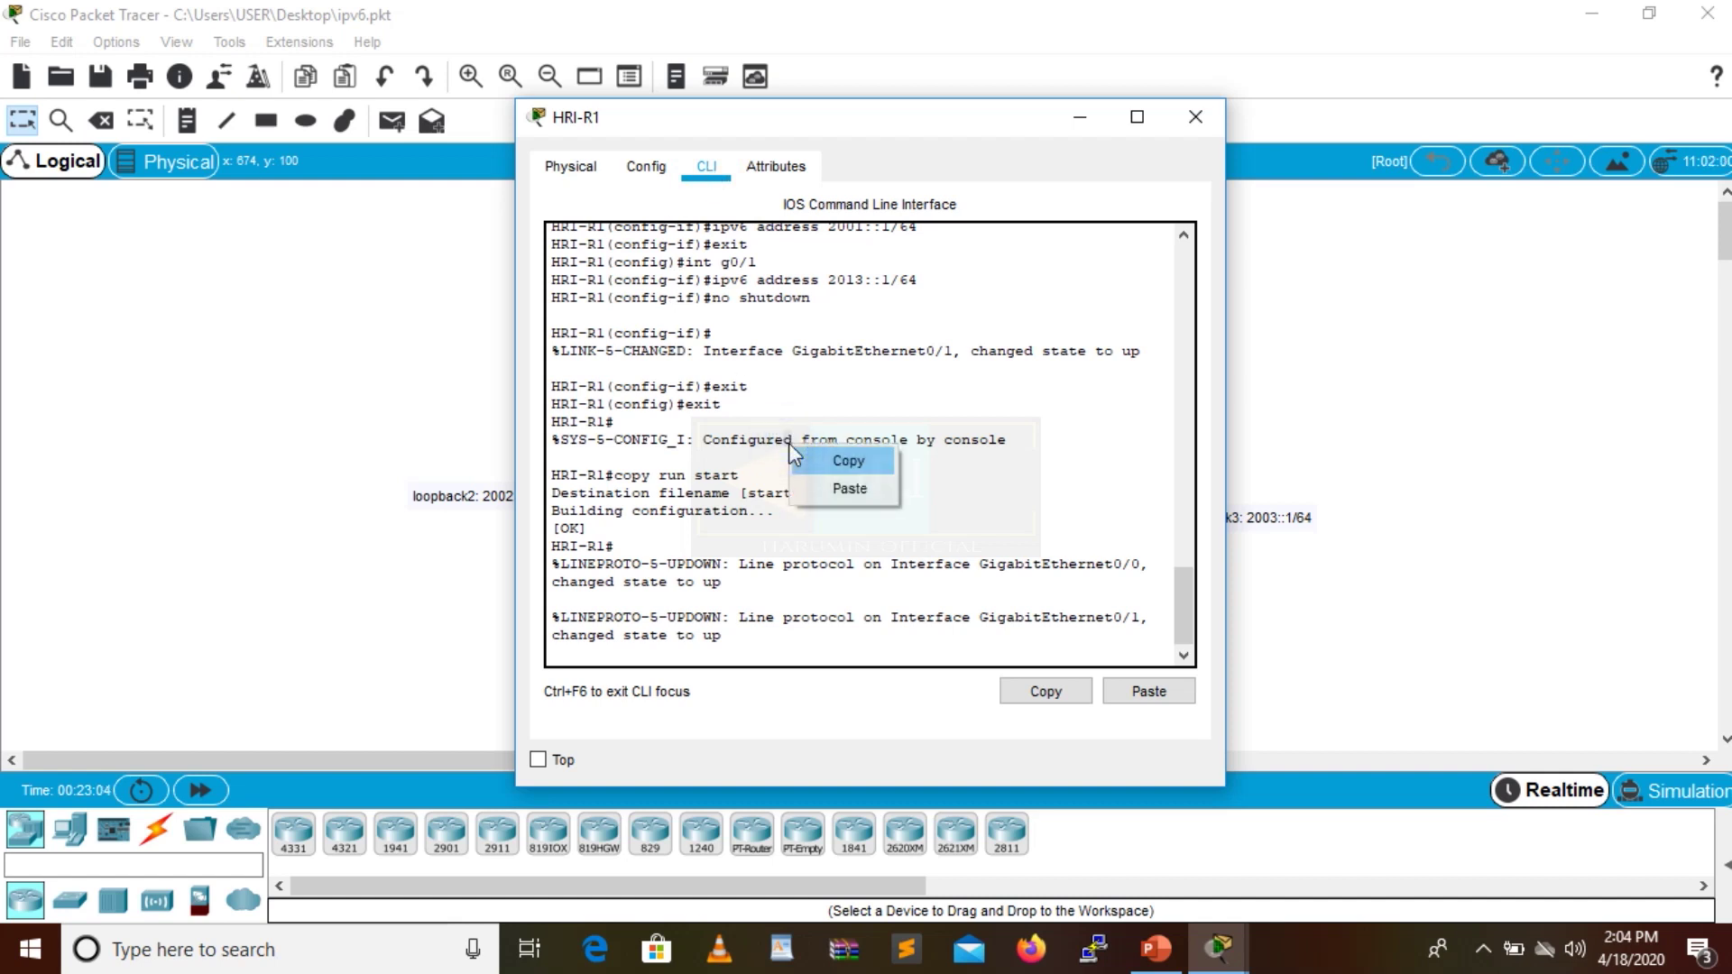
pyautogui.click(1178, 570)
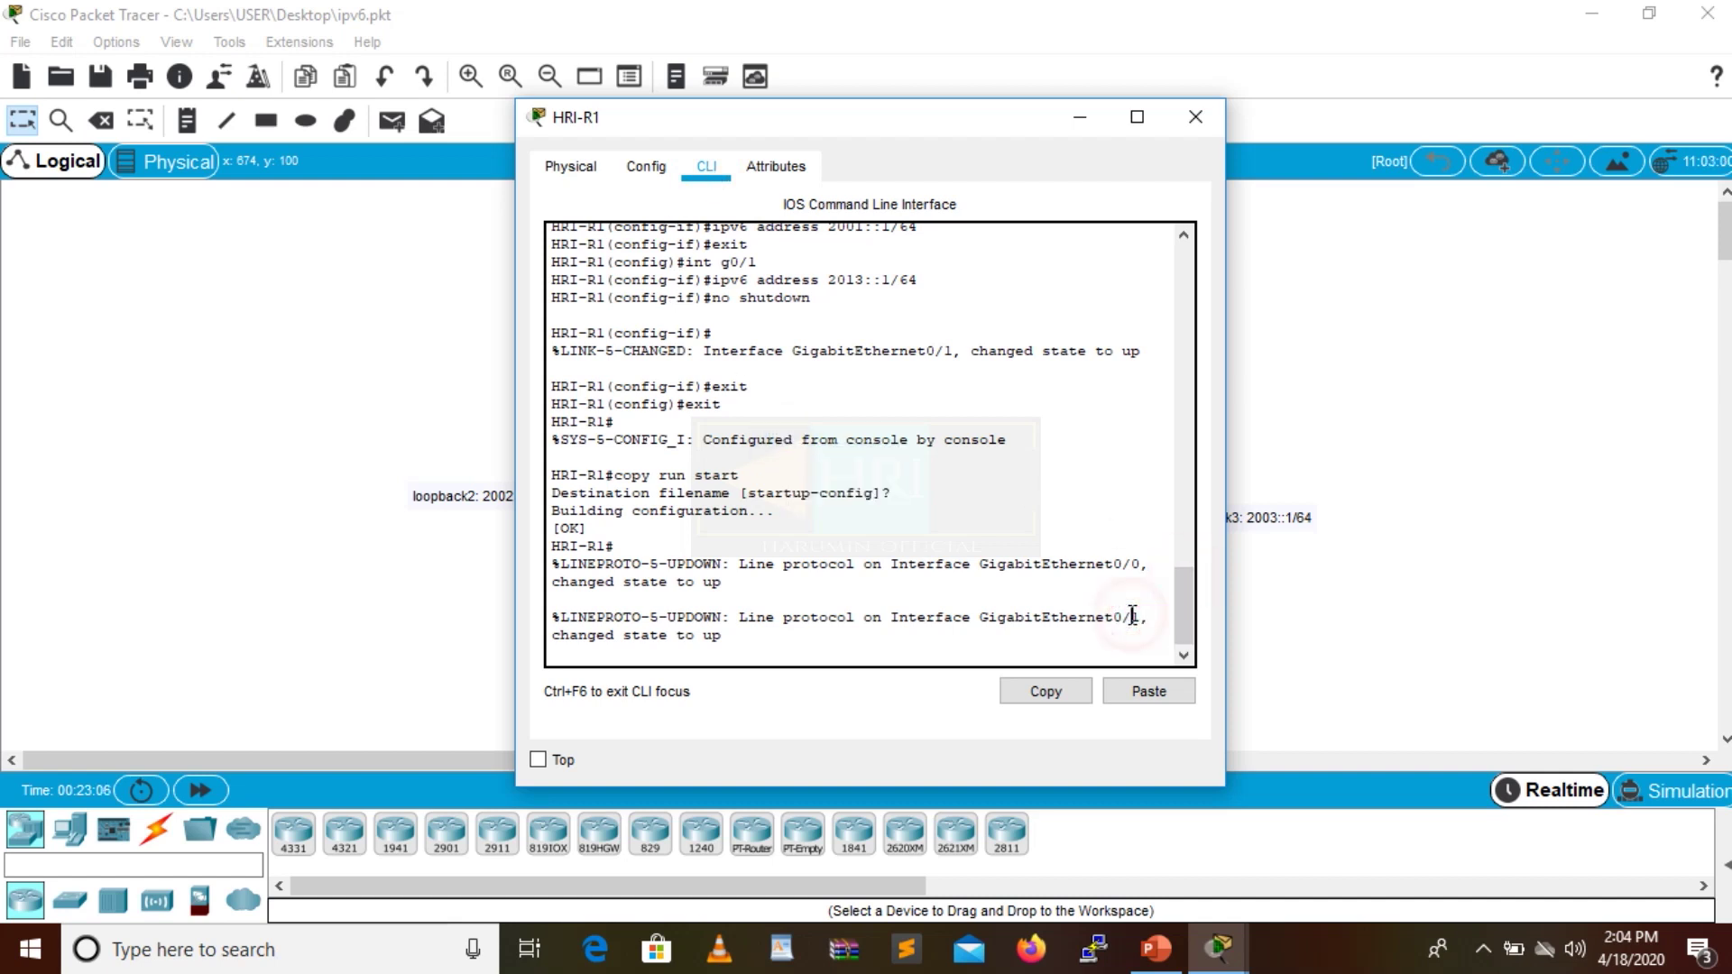
pyautogui.press('Return')
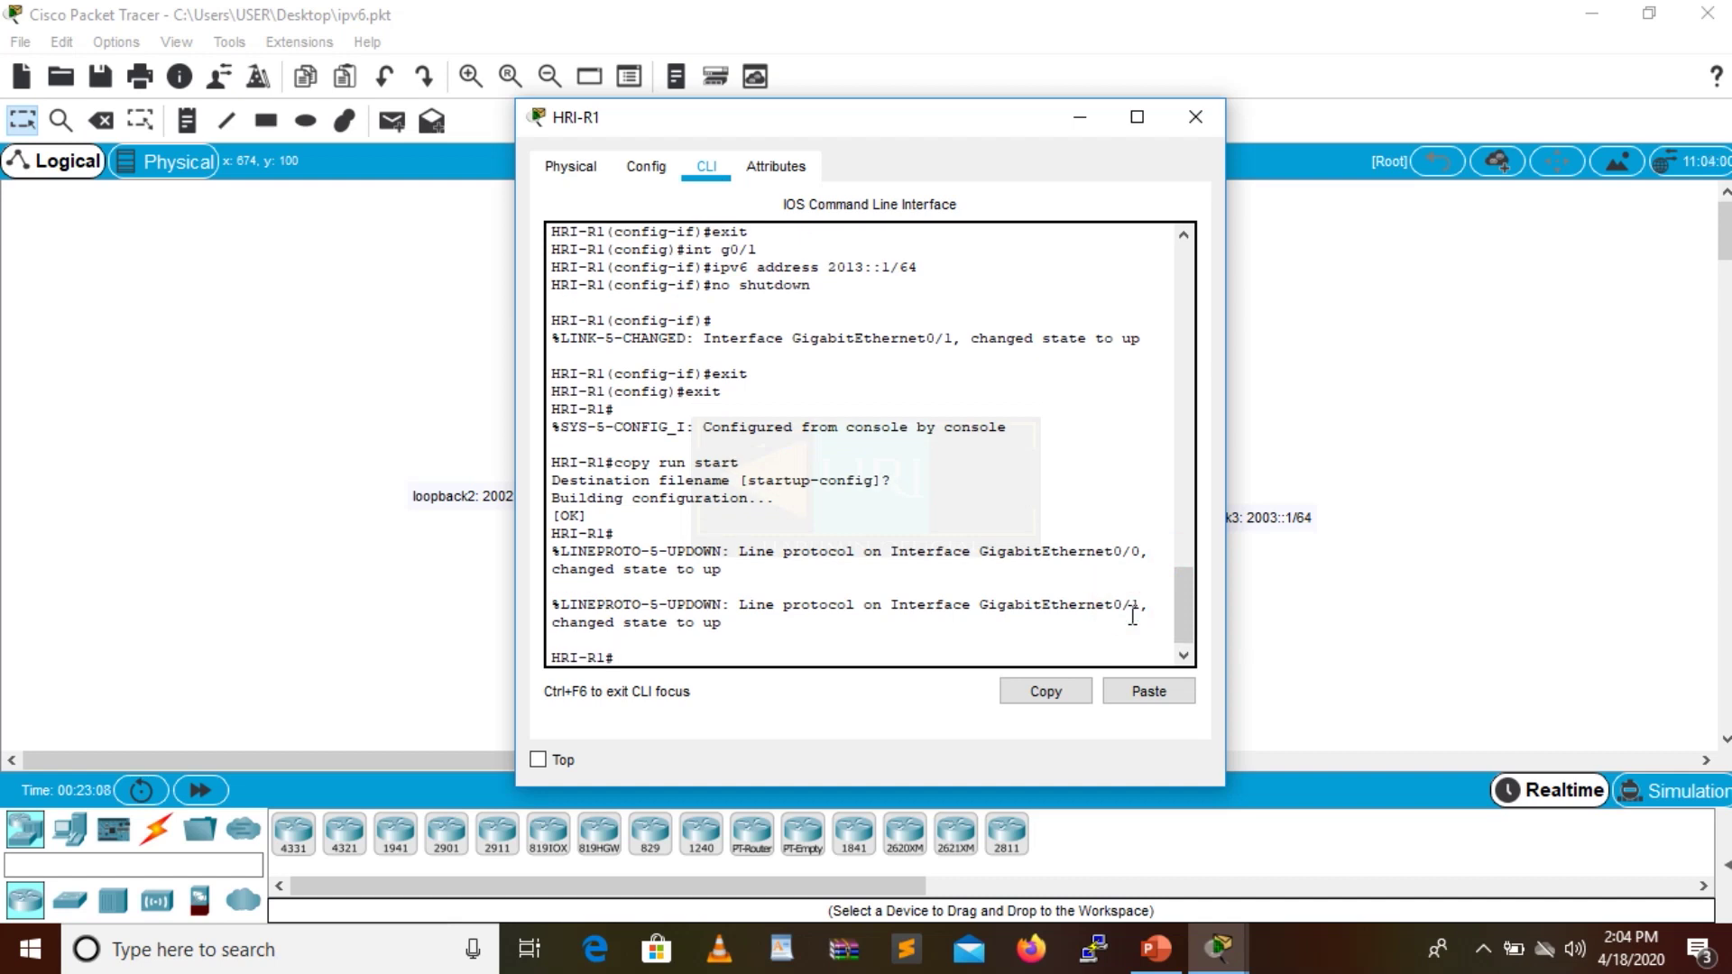
pyautogui.write('show ipv6 interface brief')
pyautogui.press('Return')
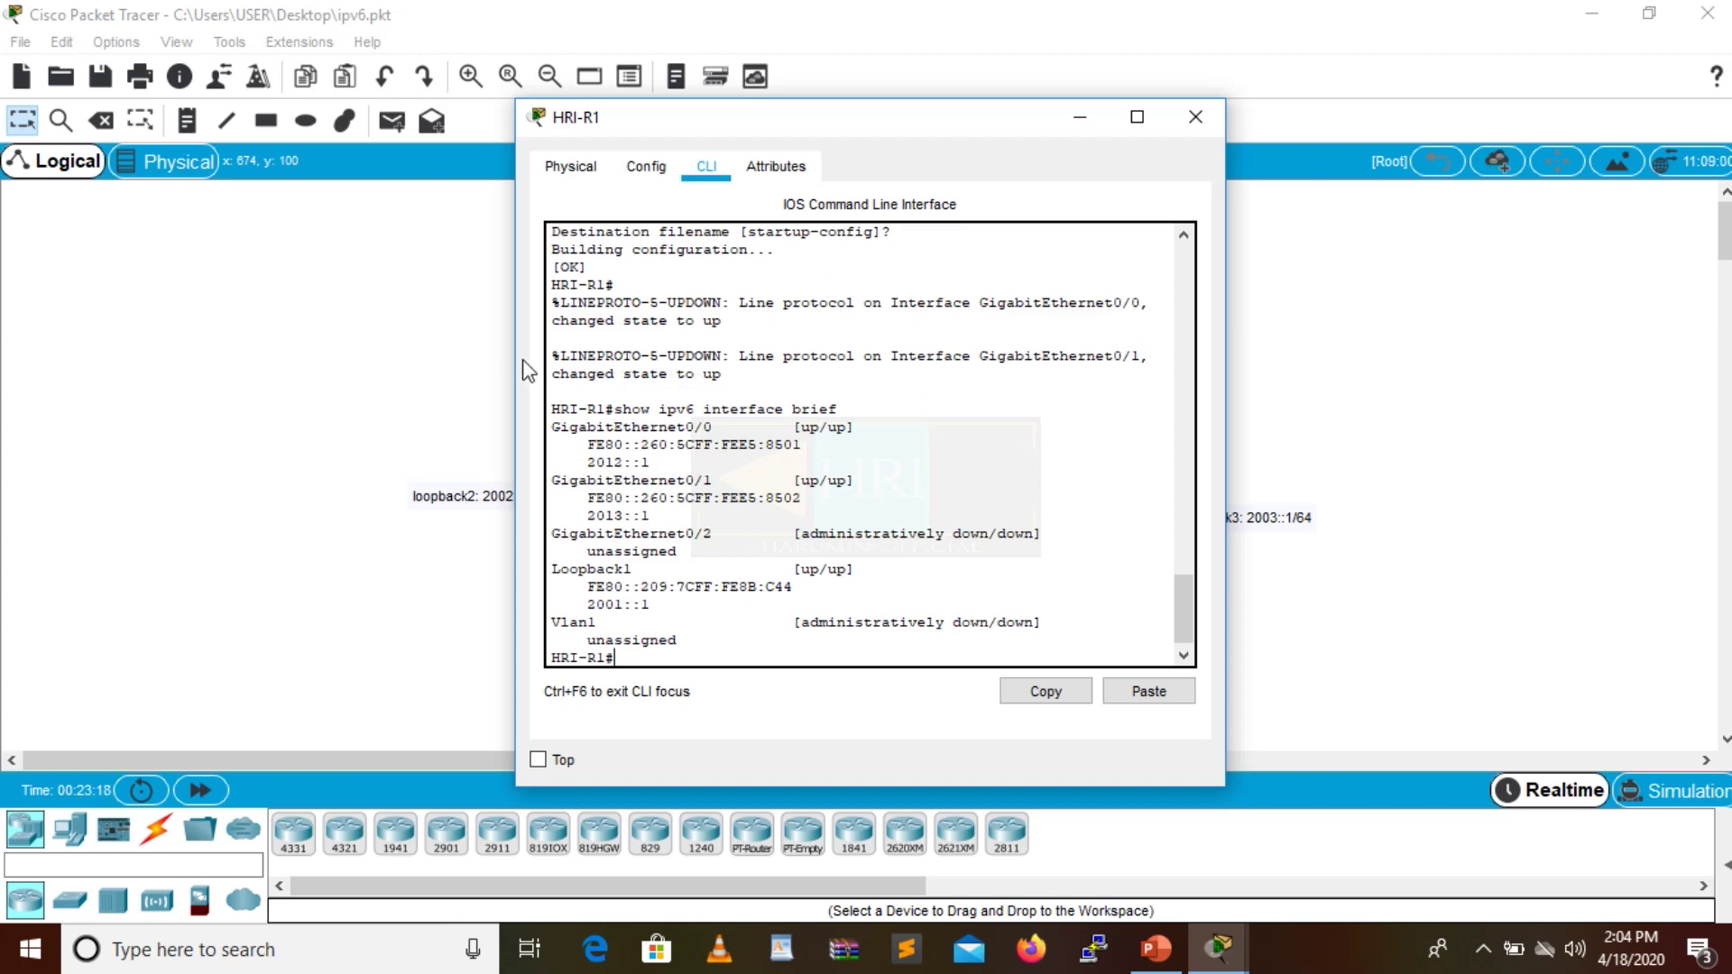
# Compare the IPv6 addresses listed for HRI-R1's g0/0, g0/1 and loopback 1 with the topology labels and close the router's window.
pyautogui.moveTo(512, 354); pyautogui.dragTo(328, 347)
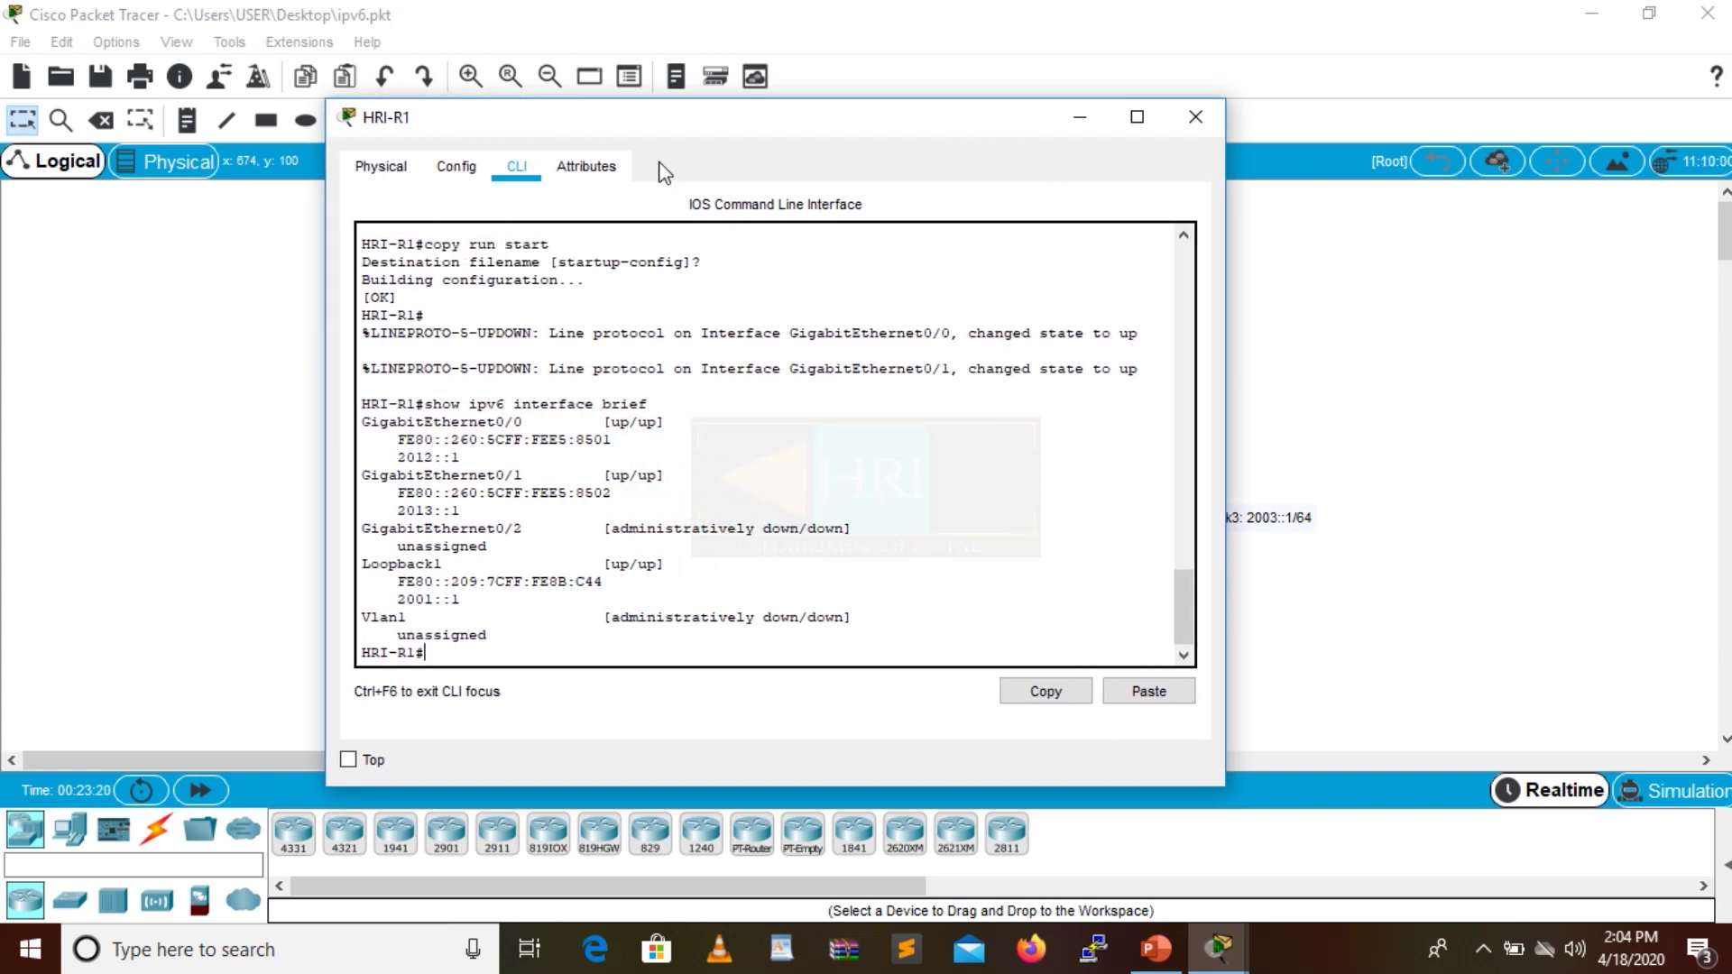
pyautogui.moveTo(638, 138); pyautogui.dragTo(1352, 93)
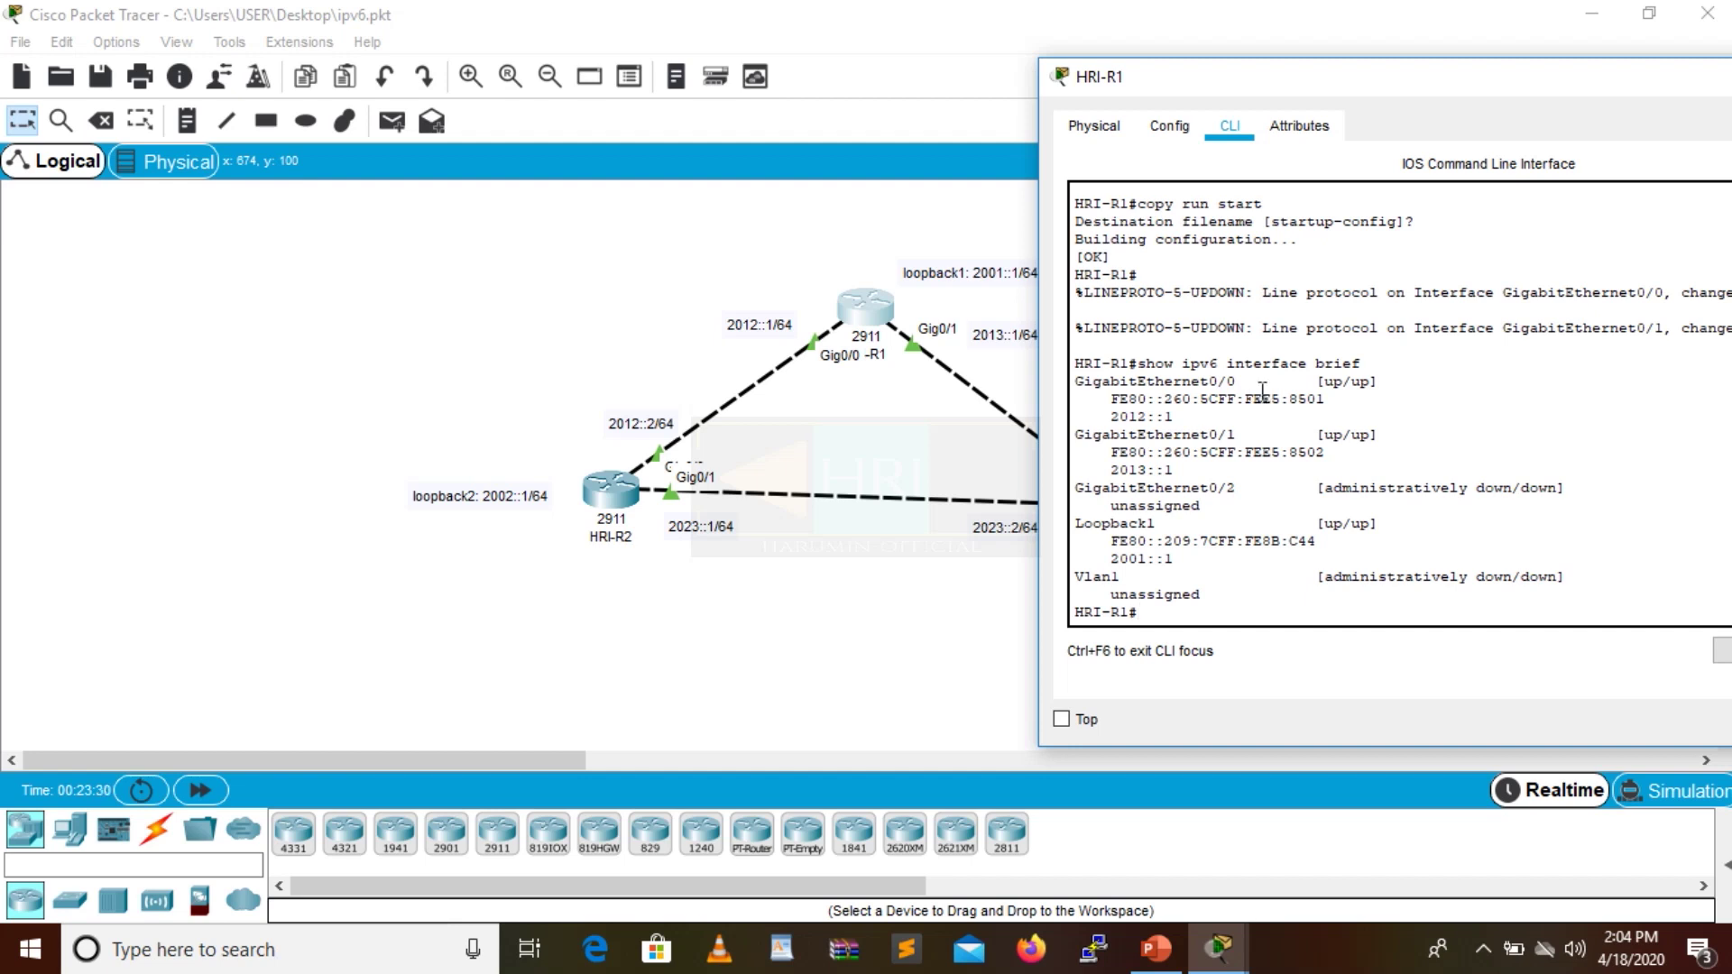
pyautogui.moveTo(1174, 417); pyautogui.dragTo(1112, 421)
pyautogui.moveTo(1173, 469); pyautogui.dragTo(1094, 470)
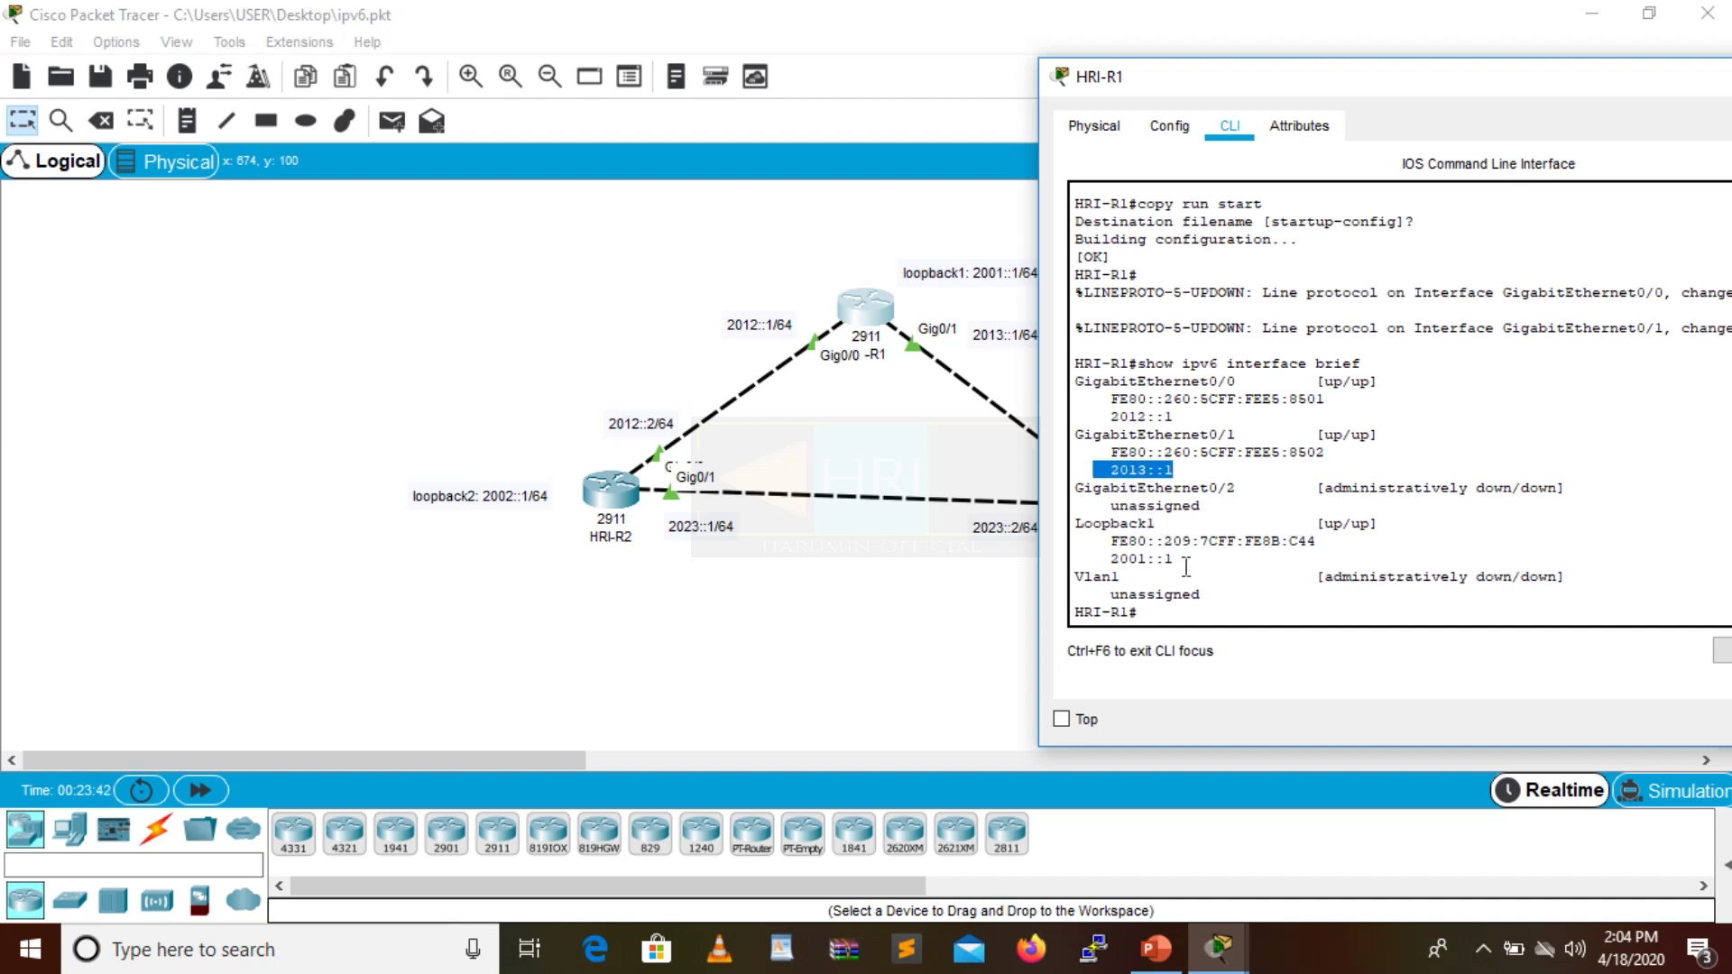
pyautogui.moveTo(1180, 559); pyautogui.dragTo(1109, 560)
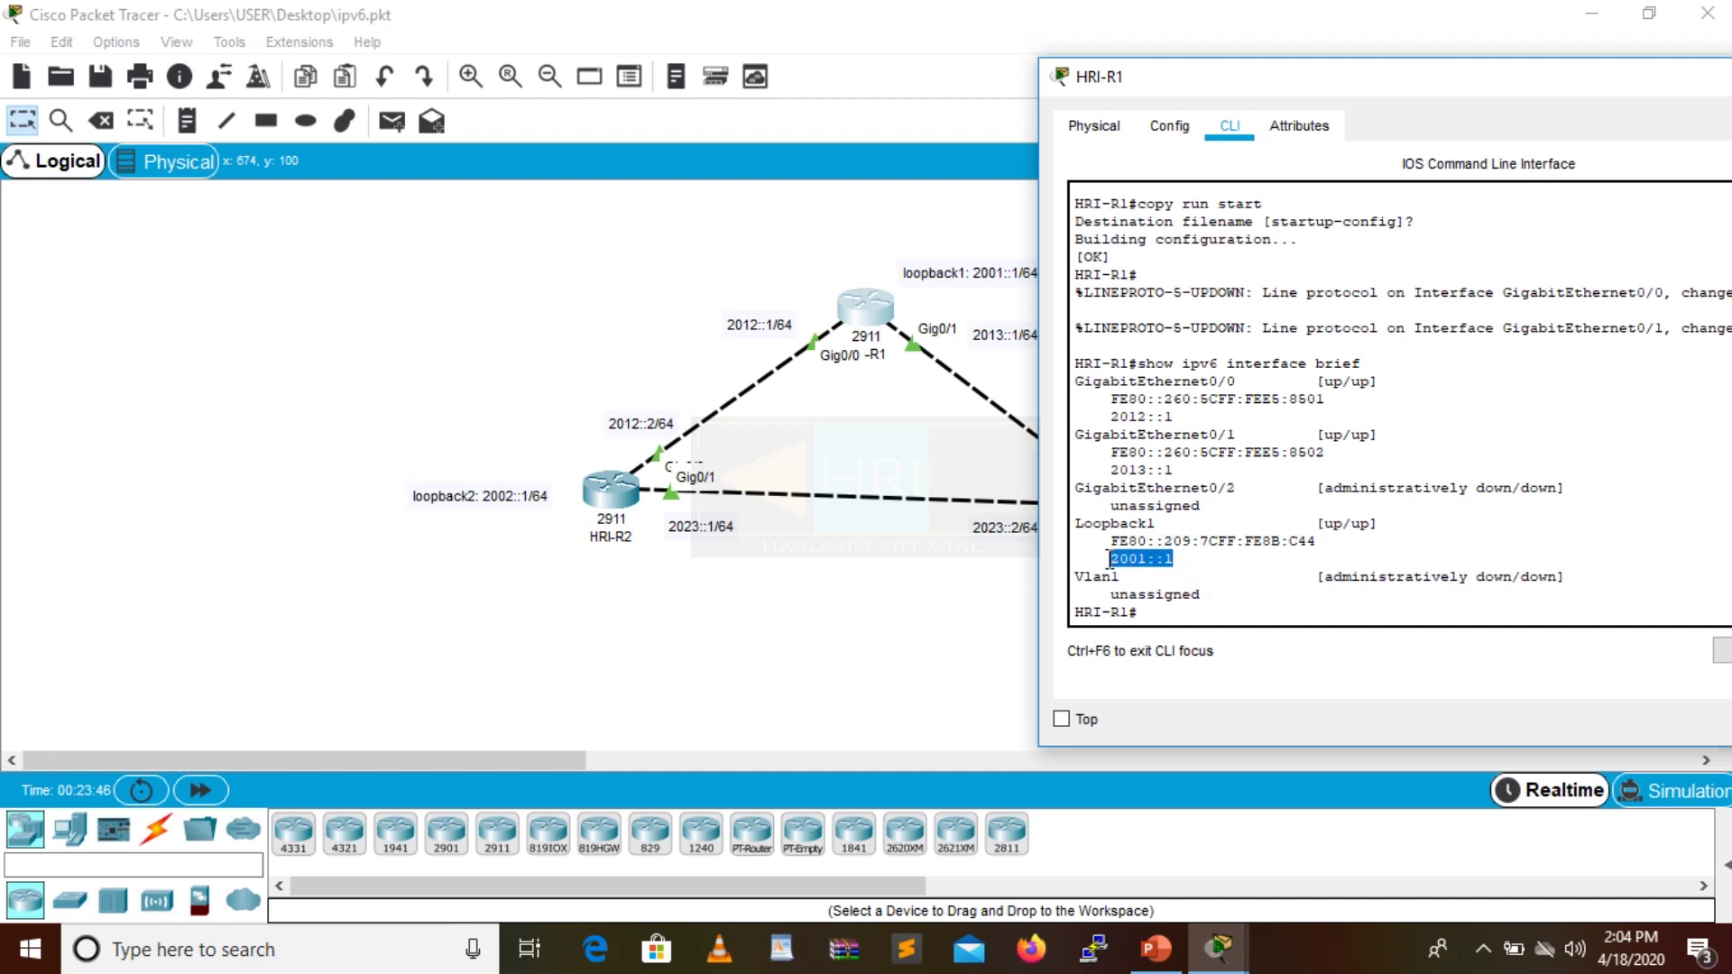
pyautogui.moveTo(1405, 102); pyautogui.dragTo(1041, 104)
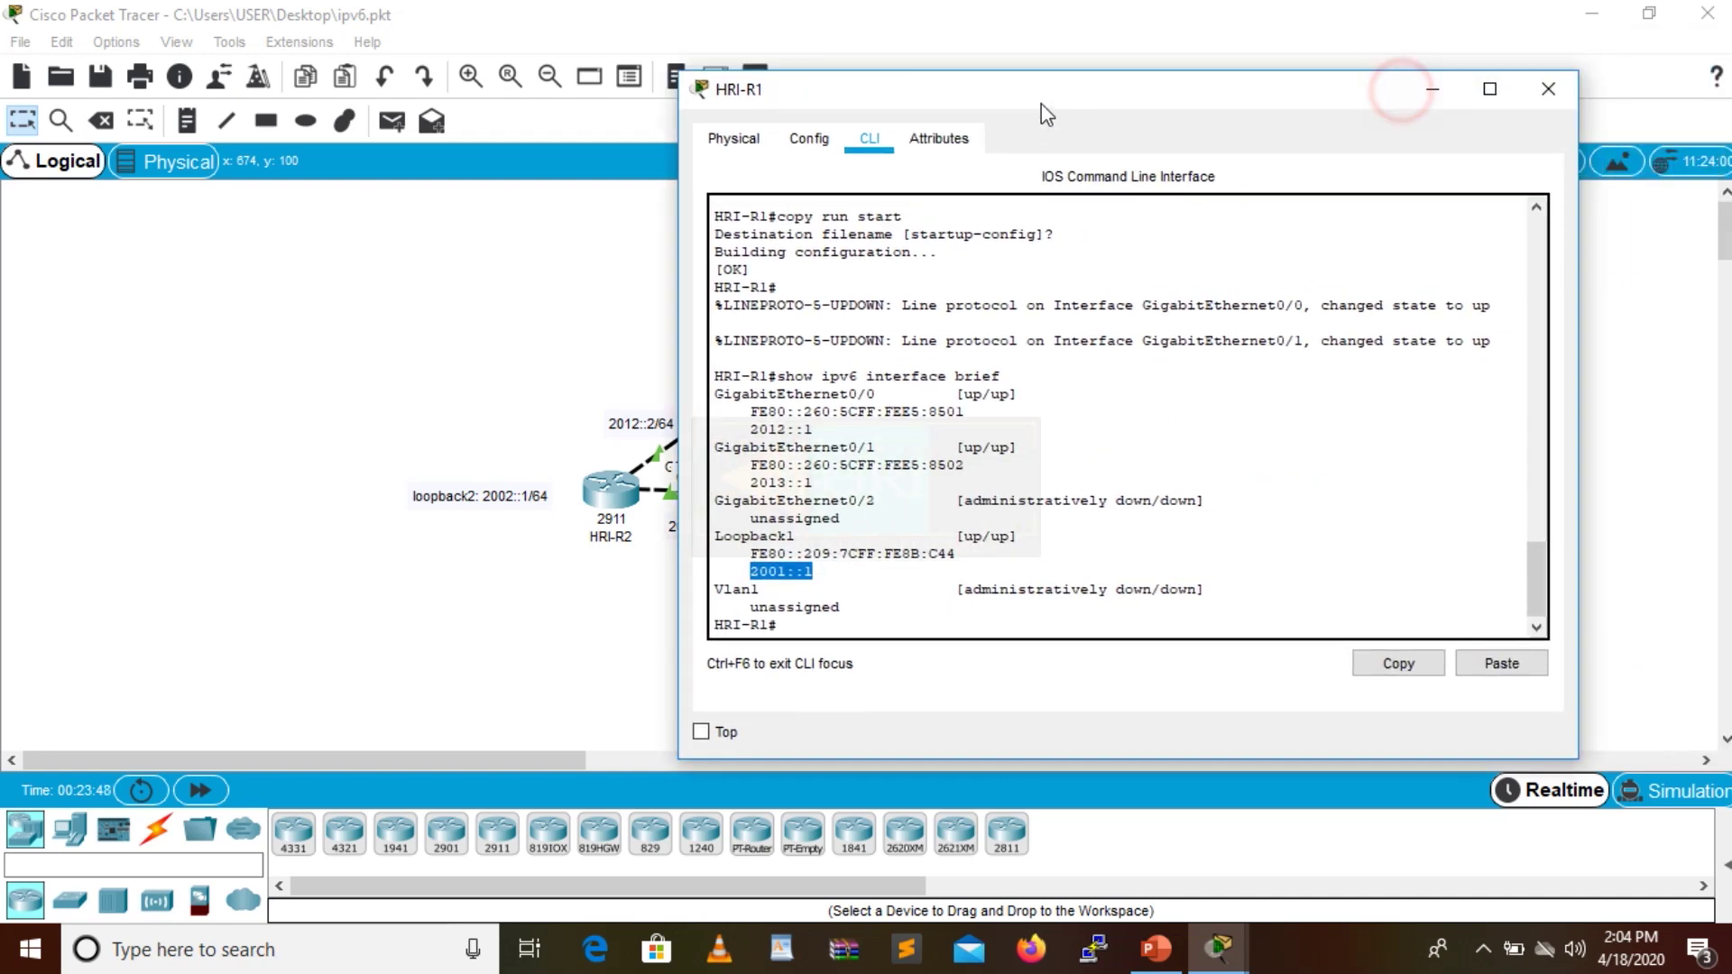
pyautogui.click(1547, 85)
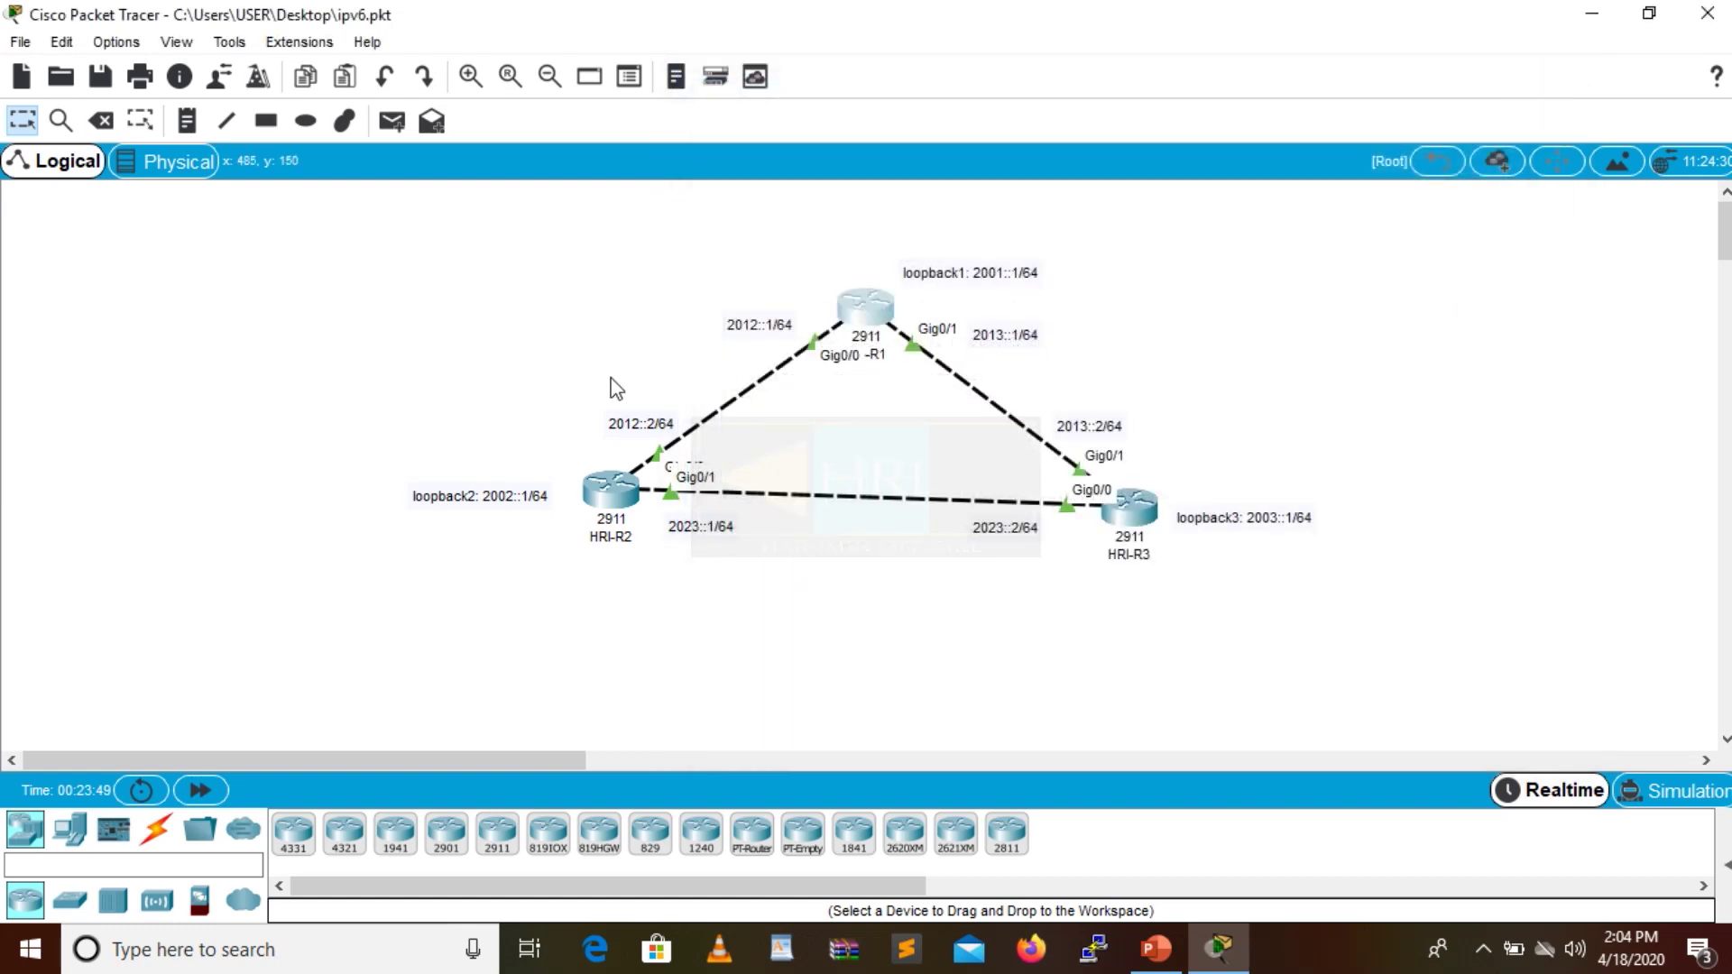
# Return HRI-R2 to privileged mode with end and run show ipv6 interface brief.
pyautogui.click(617, 486)
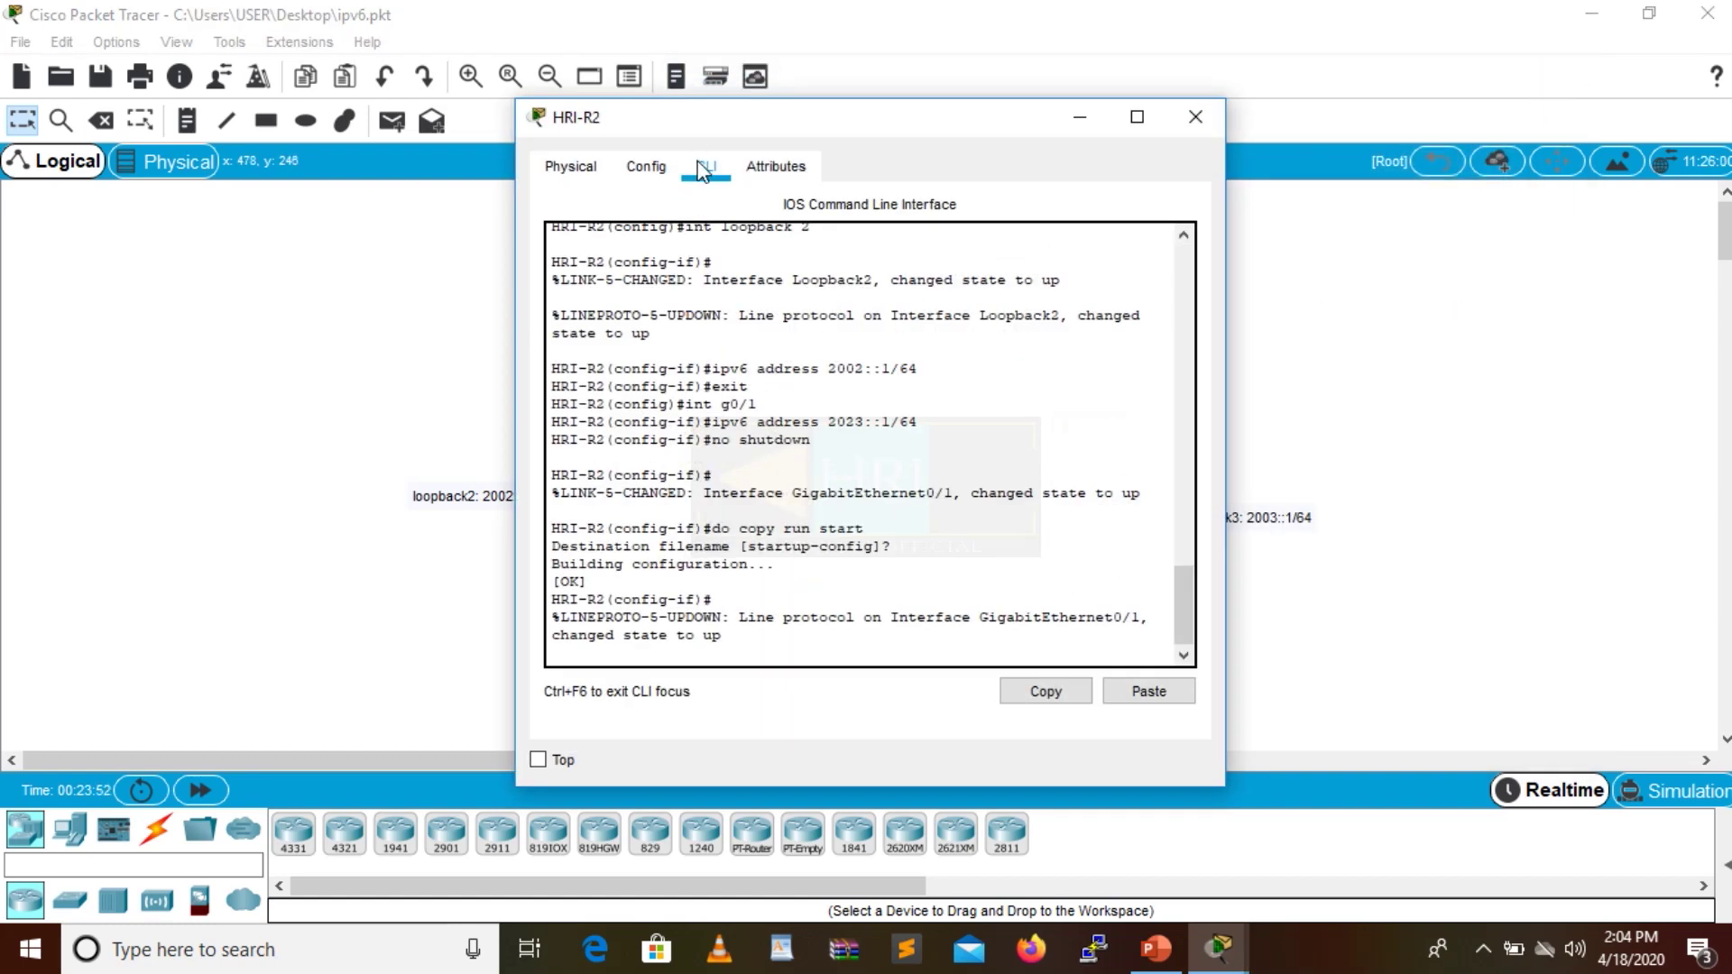
pyautogui.click(740, 639)
pyautogui.press('Return')
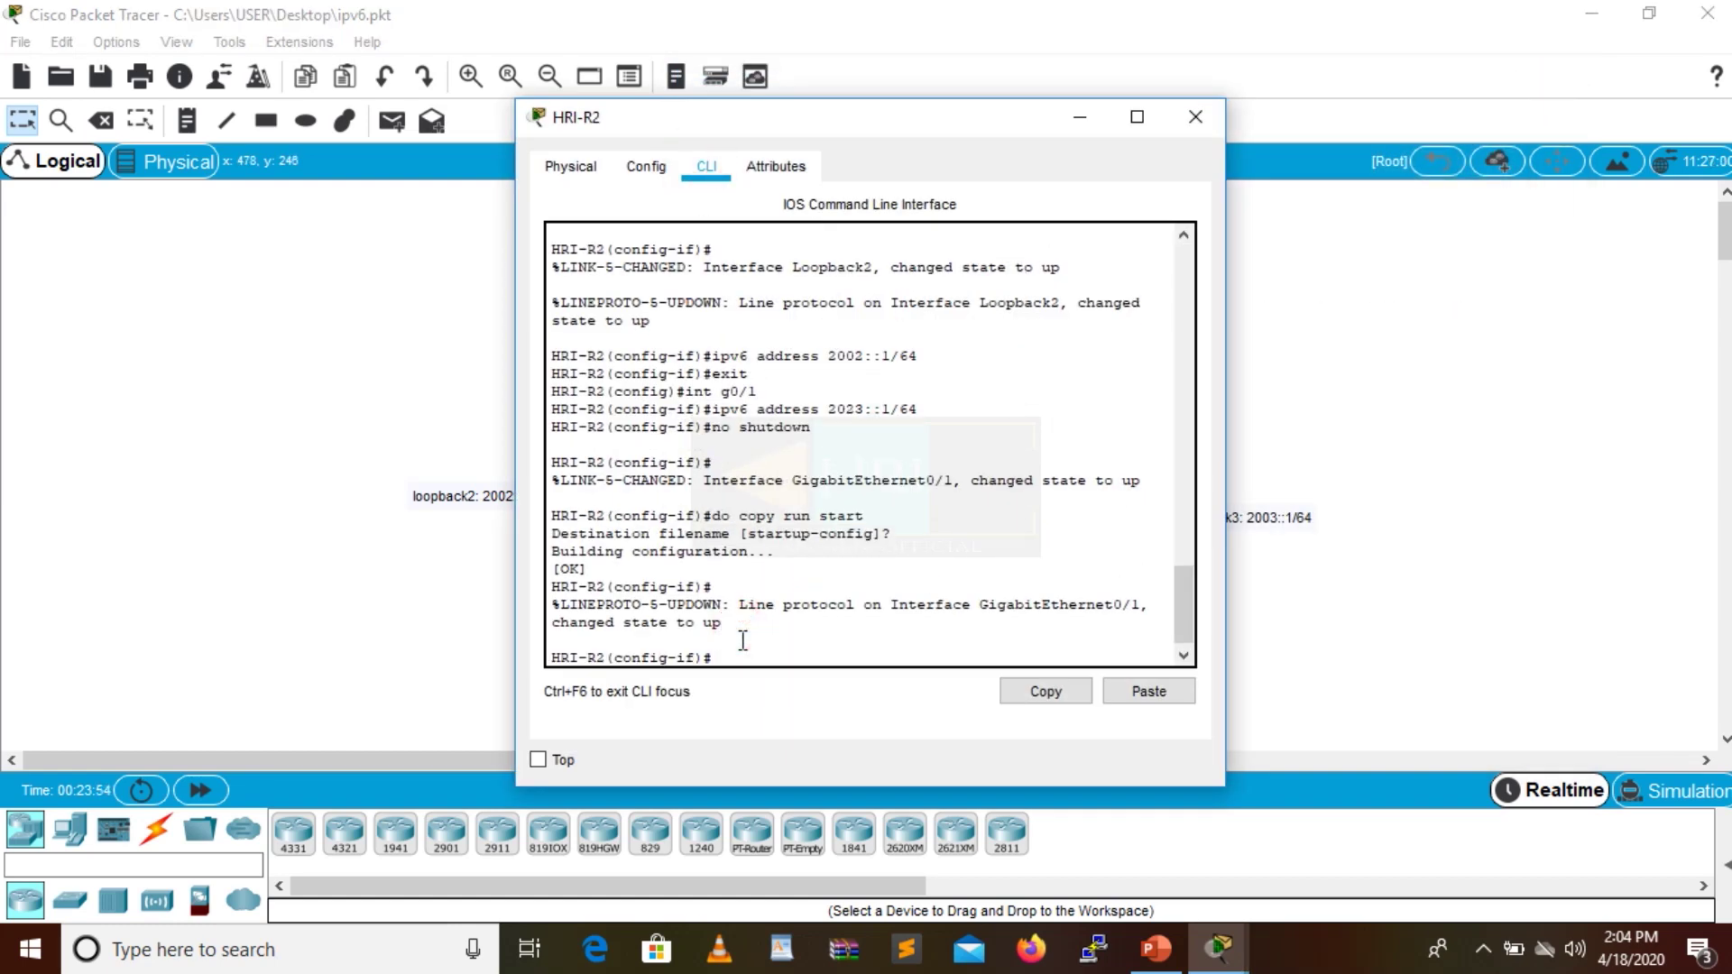
pyautogui.write('end')
pyautogui.press('Return')
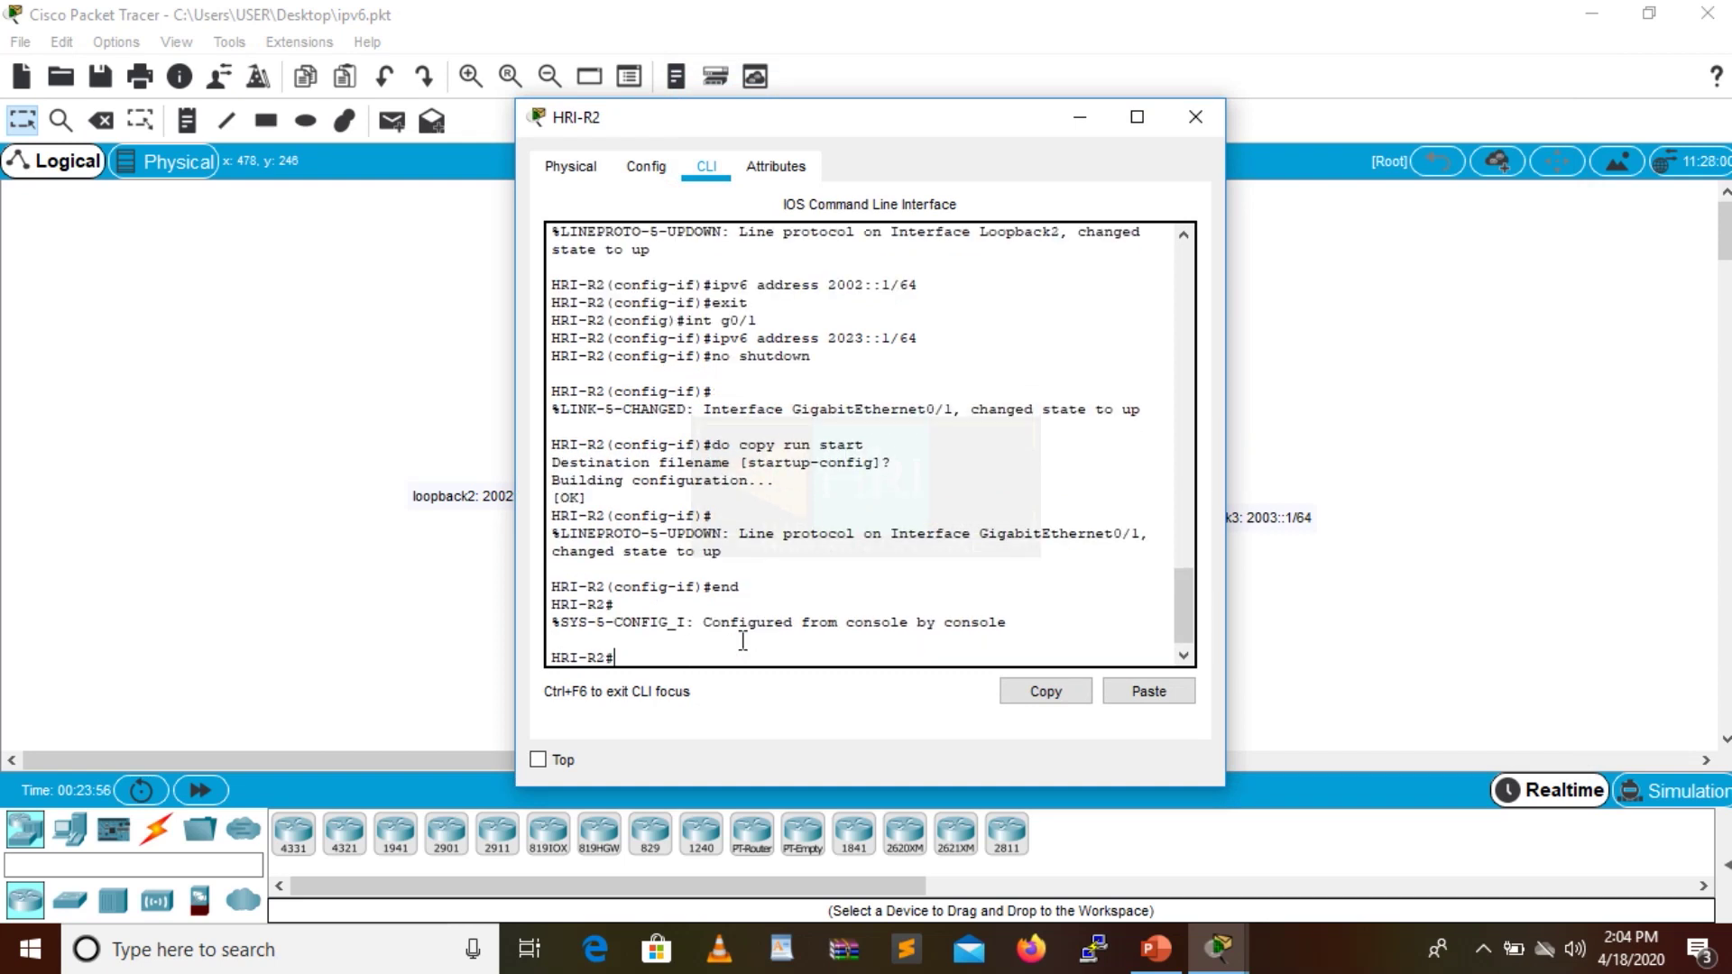
pyautogui.write('show ipv6 interface brief')
pyautogui.press('Return')
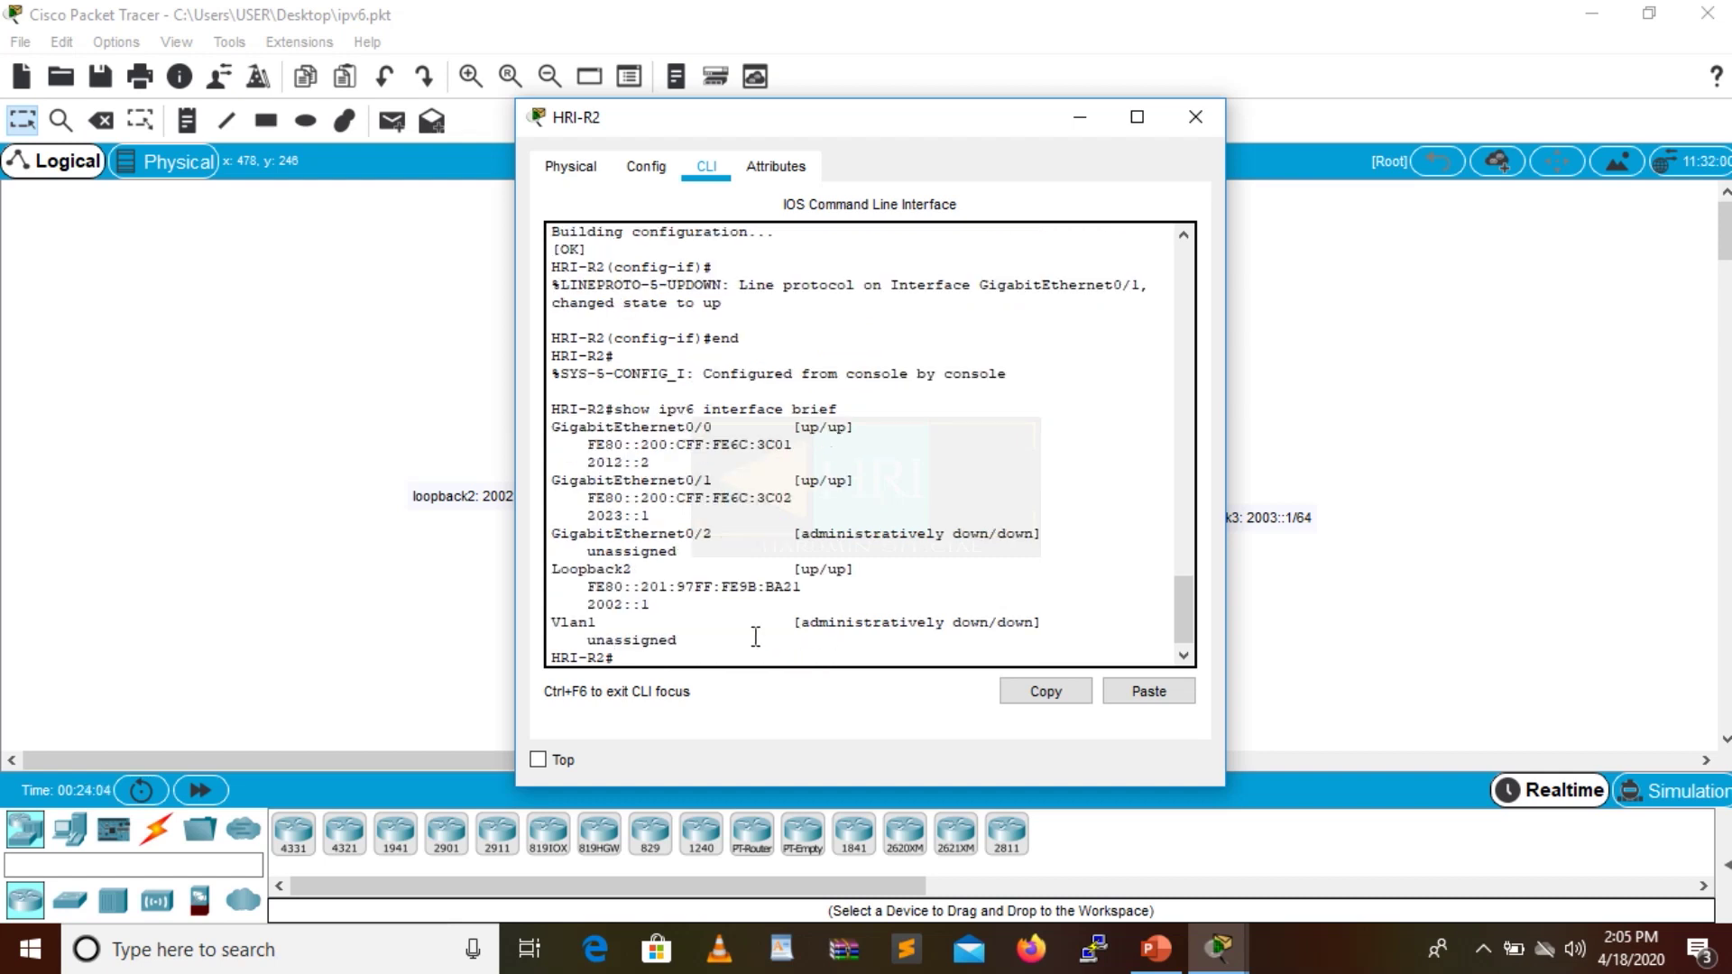
# Check the IPv6 addresses listed for HRI-R2's g0/0, g0/1 and loopback 2 interfaces.
pyautogui.moveTo(650, 462); pyautogui.dragTo(587, 466)
pyautogui.moveTo(649, 515); pyautogui.dragTo(578, 516)
pyautogui.moveTo(652, 605); pyautogui.dragTo(585, 607)
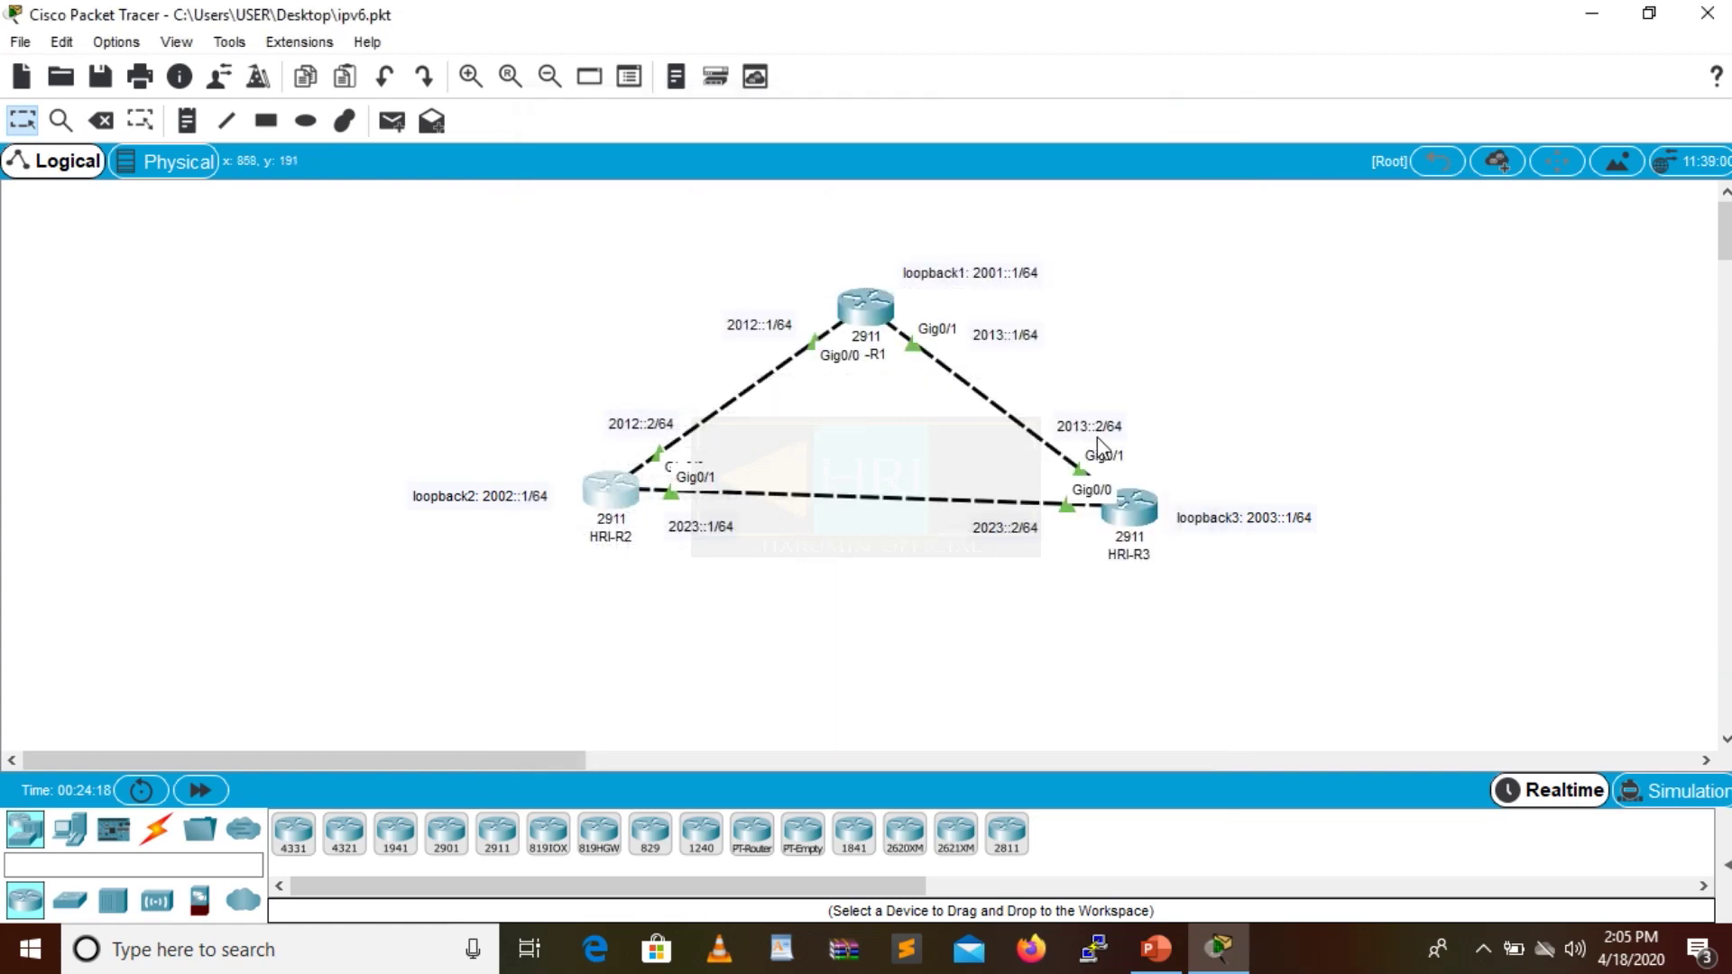
# Return HRI-R3 to privileged mode with end and run show ipv6 interface brief.
pyautogui.click(1129, 506)
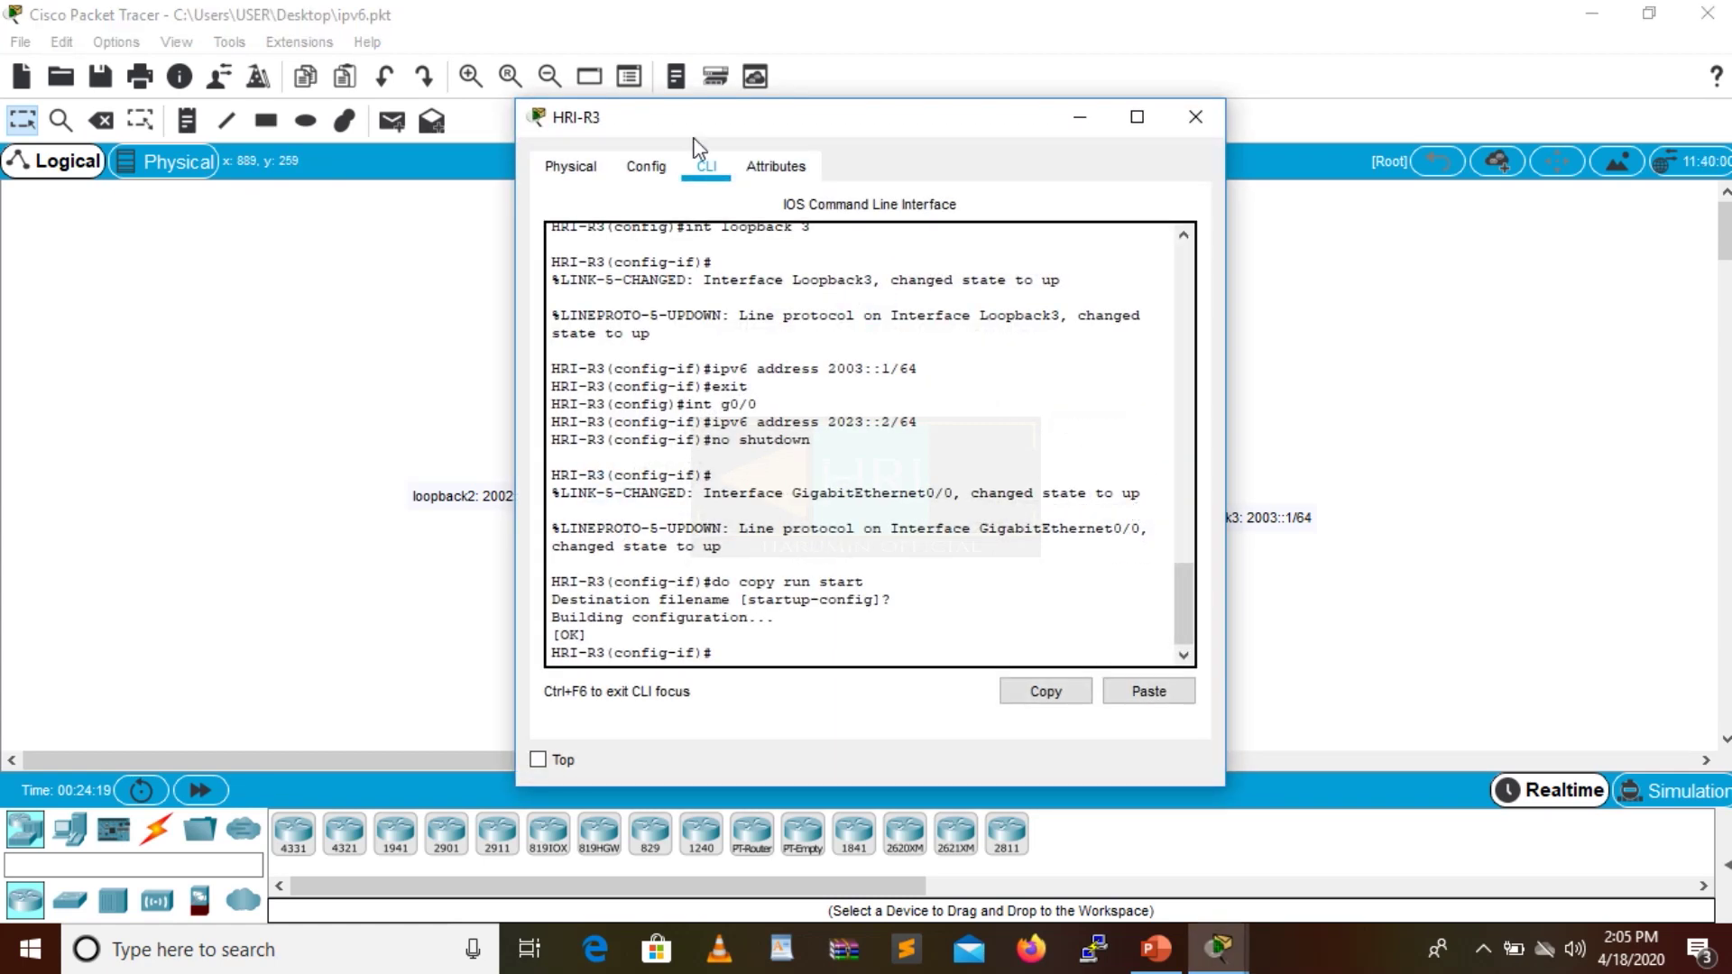
pyautogui.click(775, 650)
pyautogui.press('Return')
pyautogui.write('end')
pyautogui.press('Return')
pyautogui.write('s')
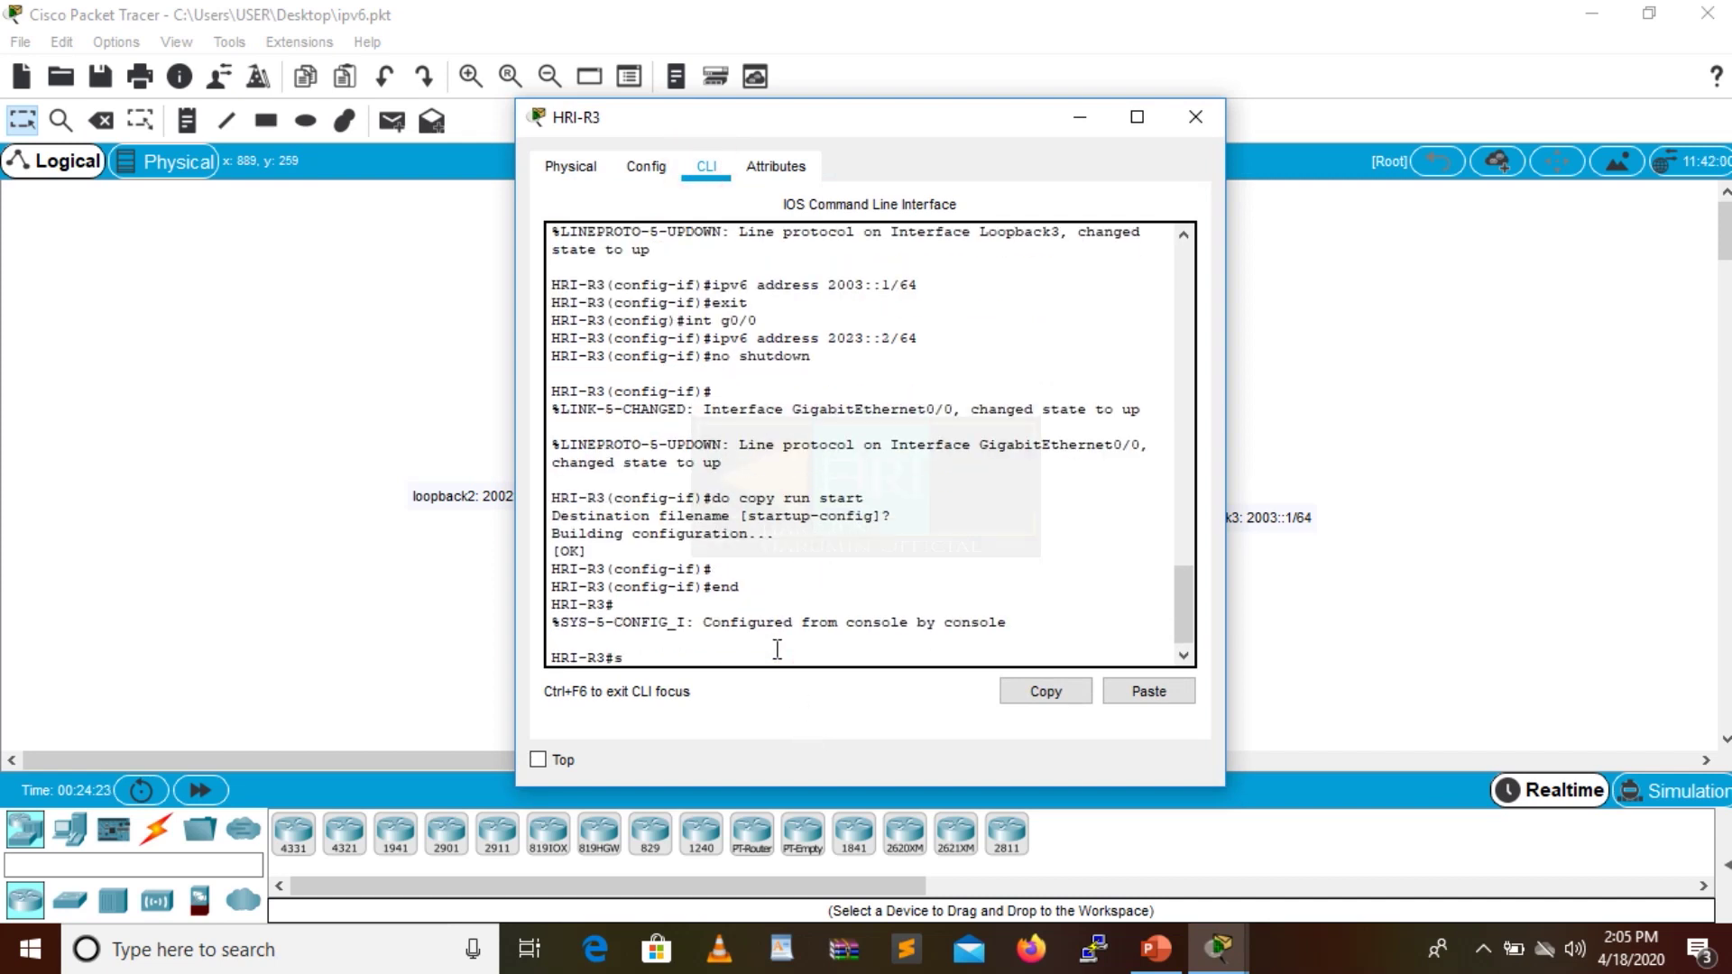
pyautogui.write('how ipv6 interface brief')
pyautogui.press('Return')
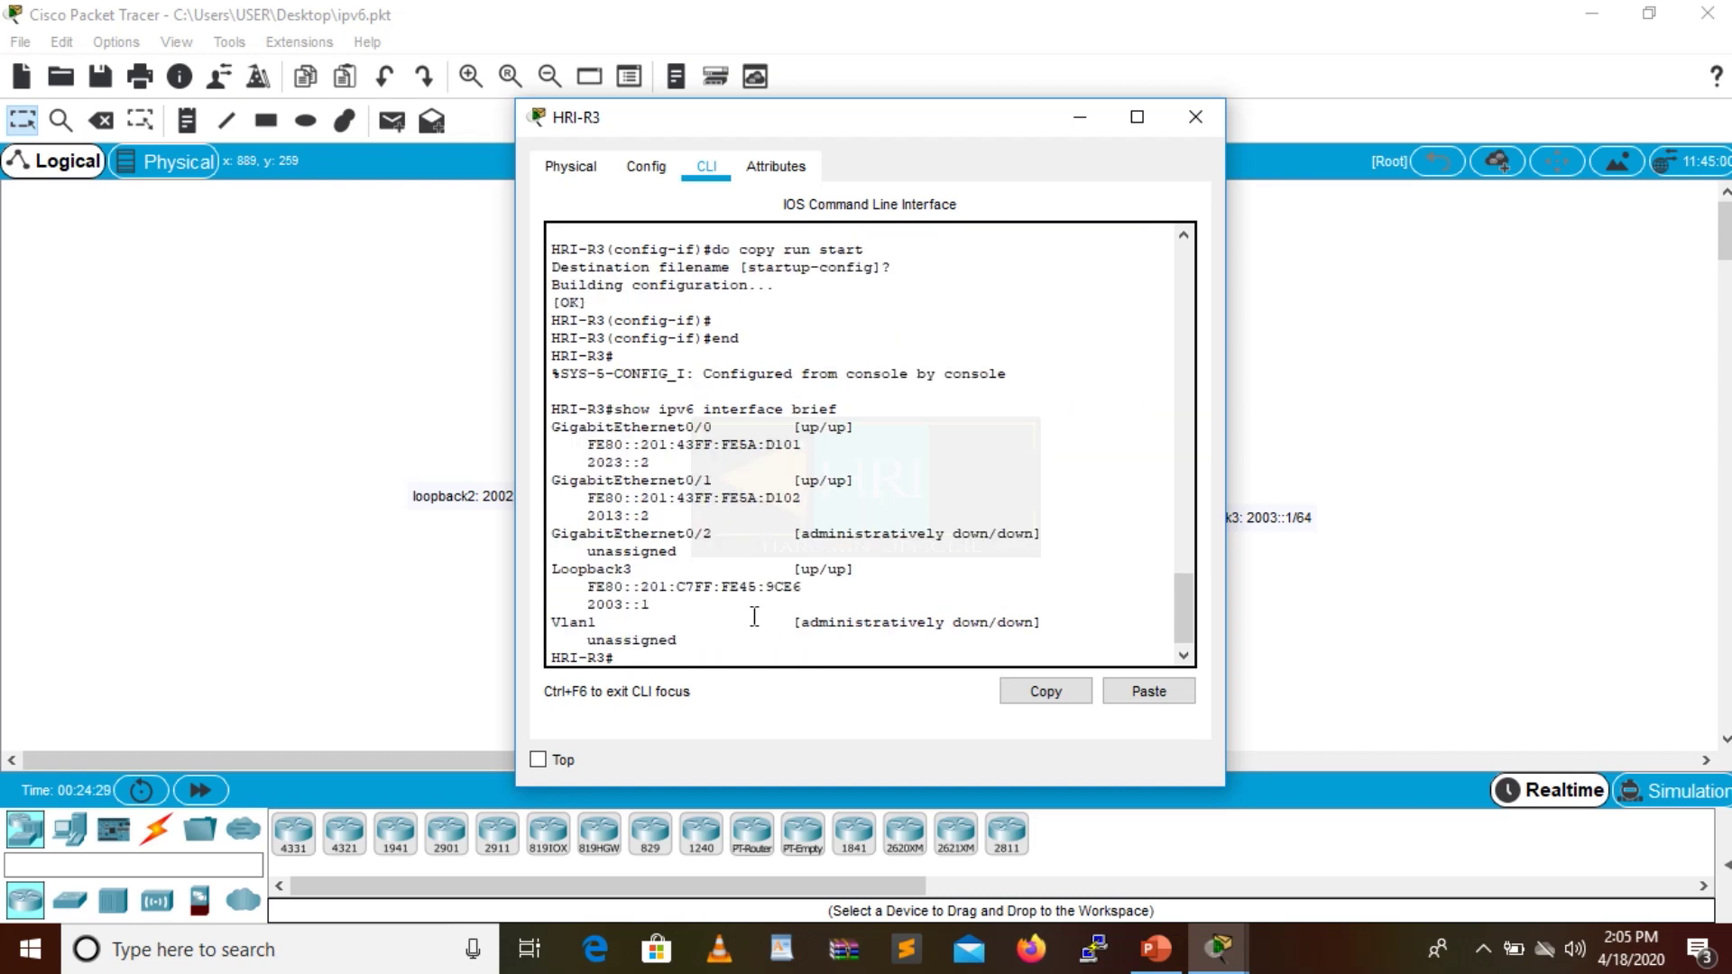
# Check the IPv6 addresses listed for HRI-R3's g0/0, g0/1 and loopback 3, and close the router's window.
pyautogui.moveTo(649, 463); pyautogui.dragTo(580, 463)
pyautogui.moveTo(684, 511); pyautogui.dragTo(586, 515)
pyautogui.moveTo(672, 605); pyautogui.dragTo(528, 604)
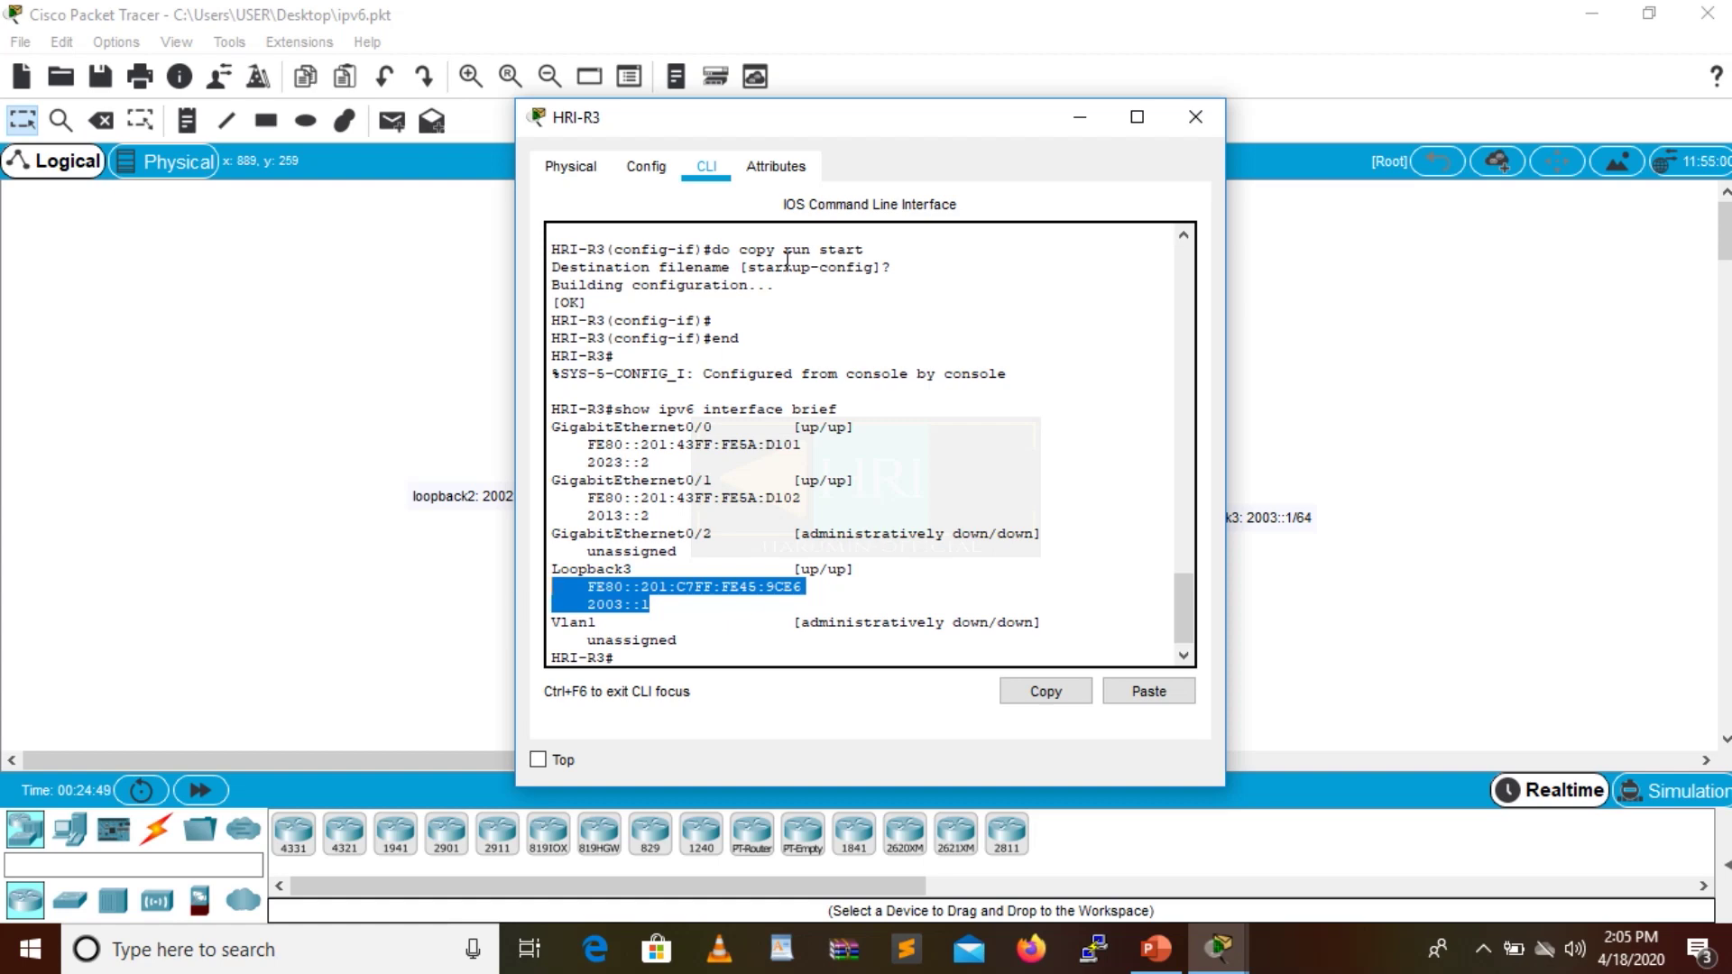
pyautogui.click(1193, 121)
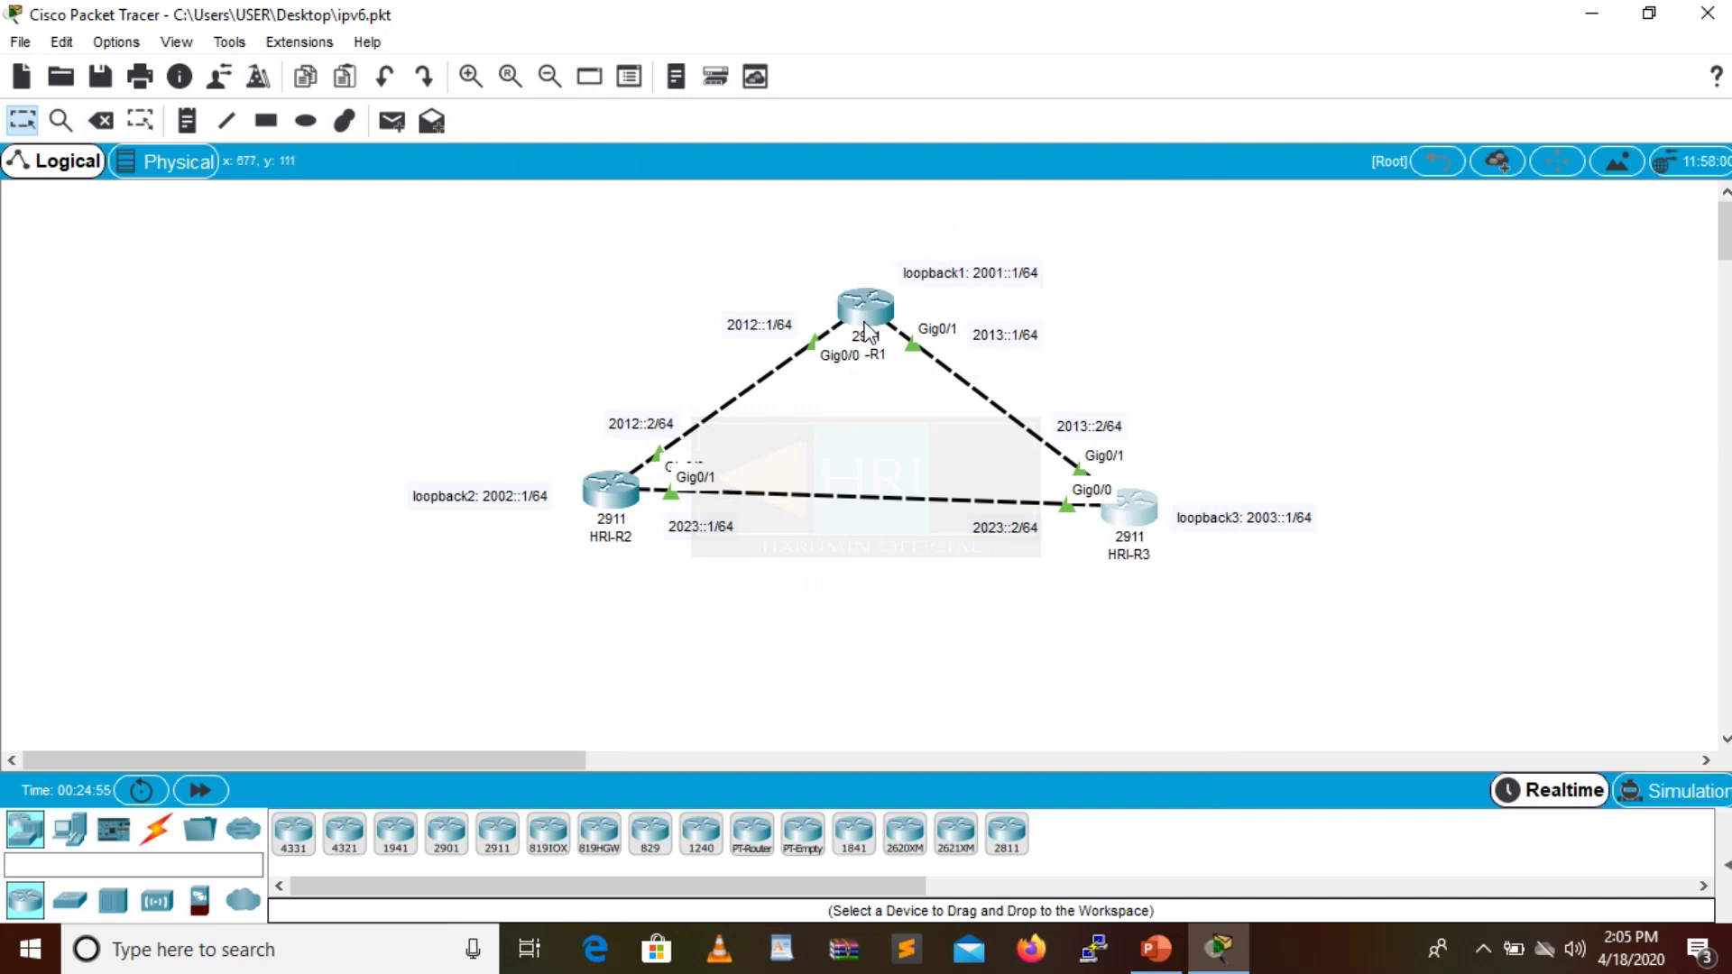
# Ping HRI-R2's g0/0 address 2012::2 from HRI-R1, keeping the topology in view.
pyautogui.moveTo(866, 330)
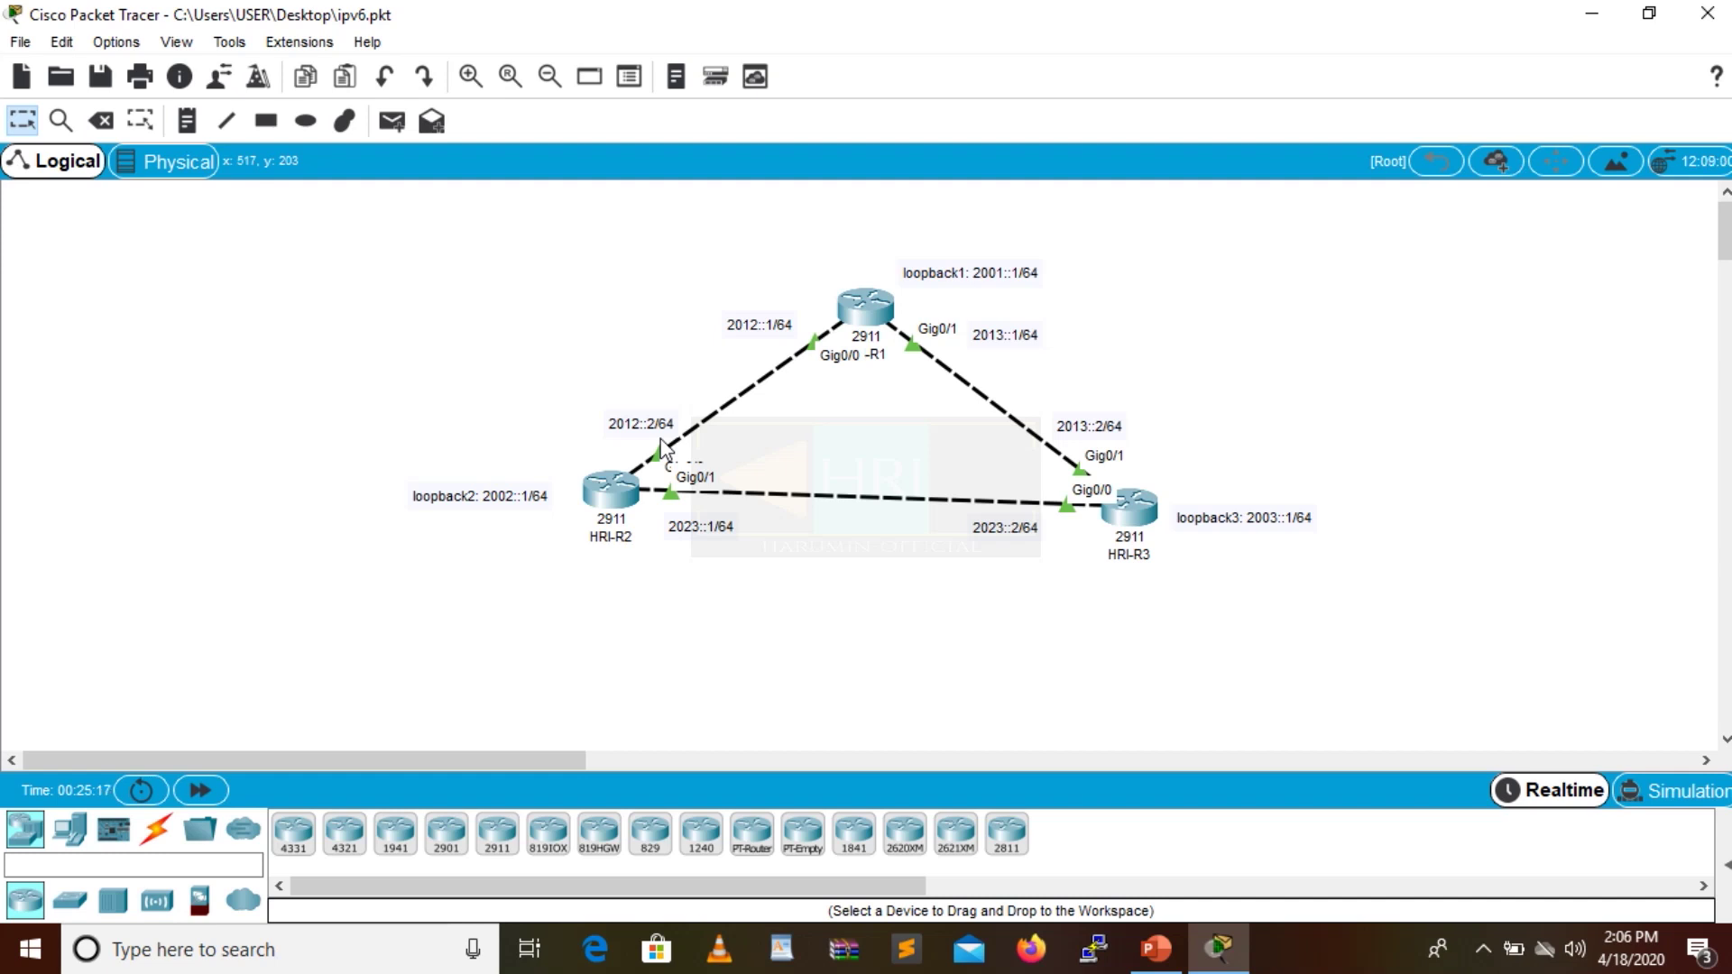
pyautogui.click(866, 305)
pyautogui.moveTo(769, 122); pyautogui.dragTo(1249, 66)
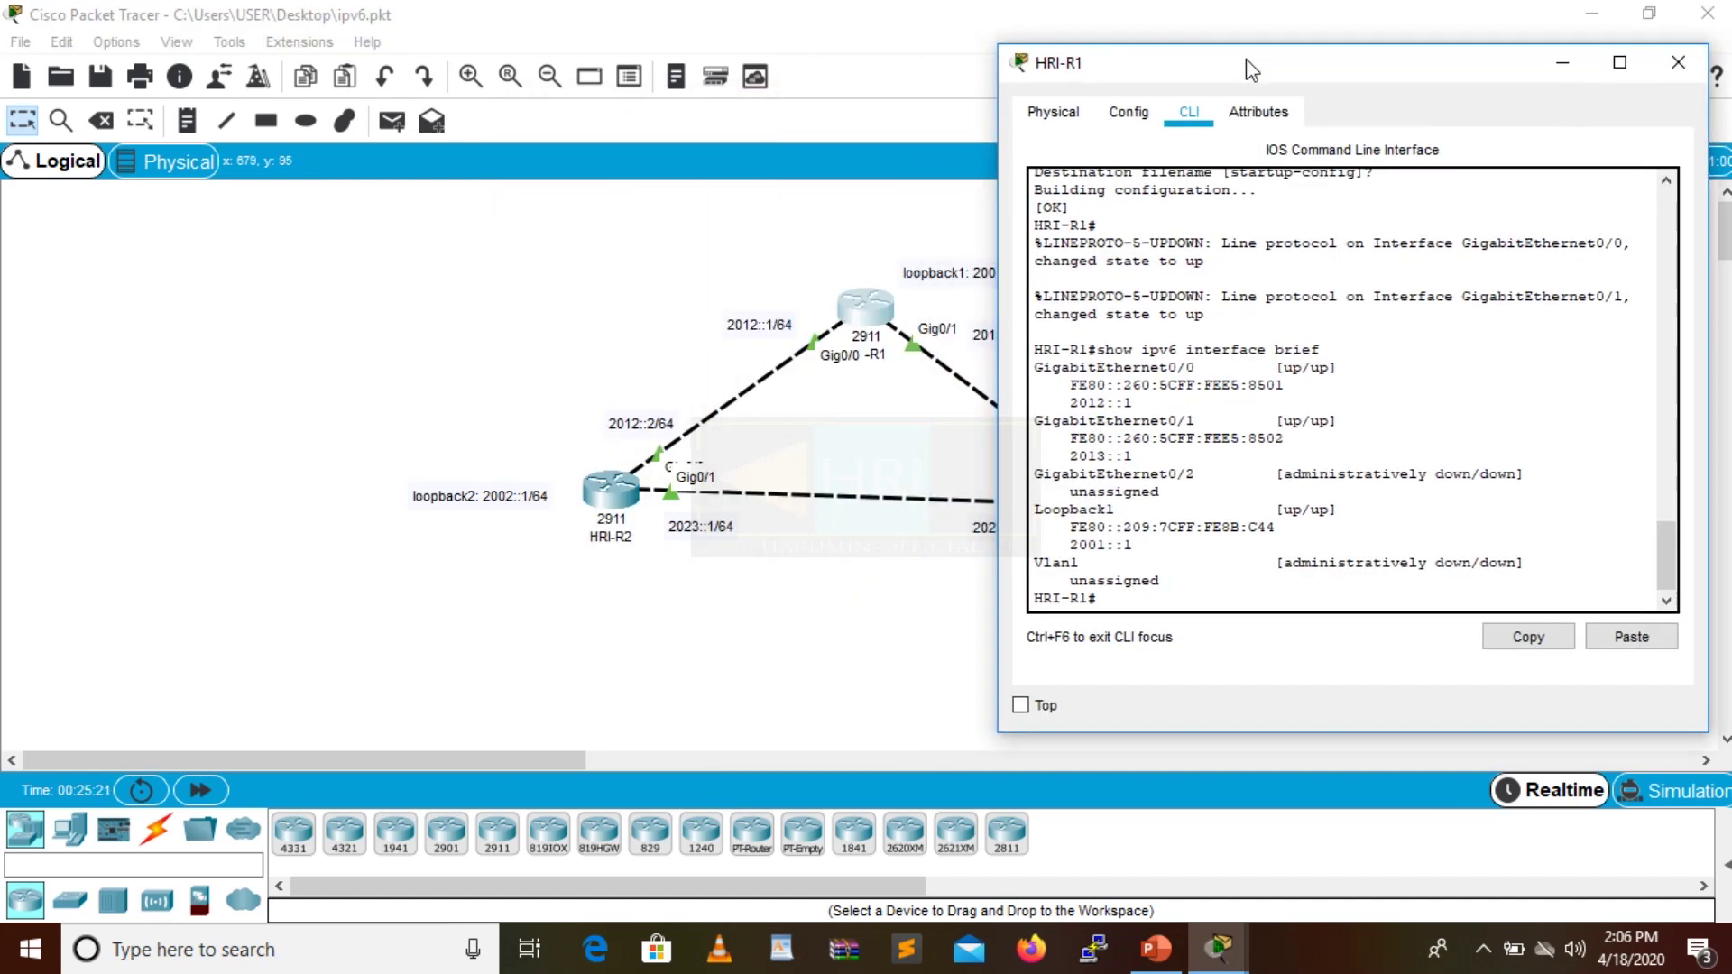
pyautogui.rightClick(1120, 603)
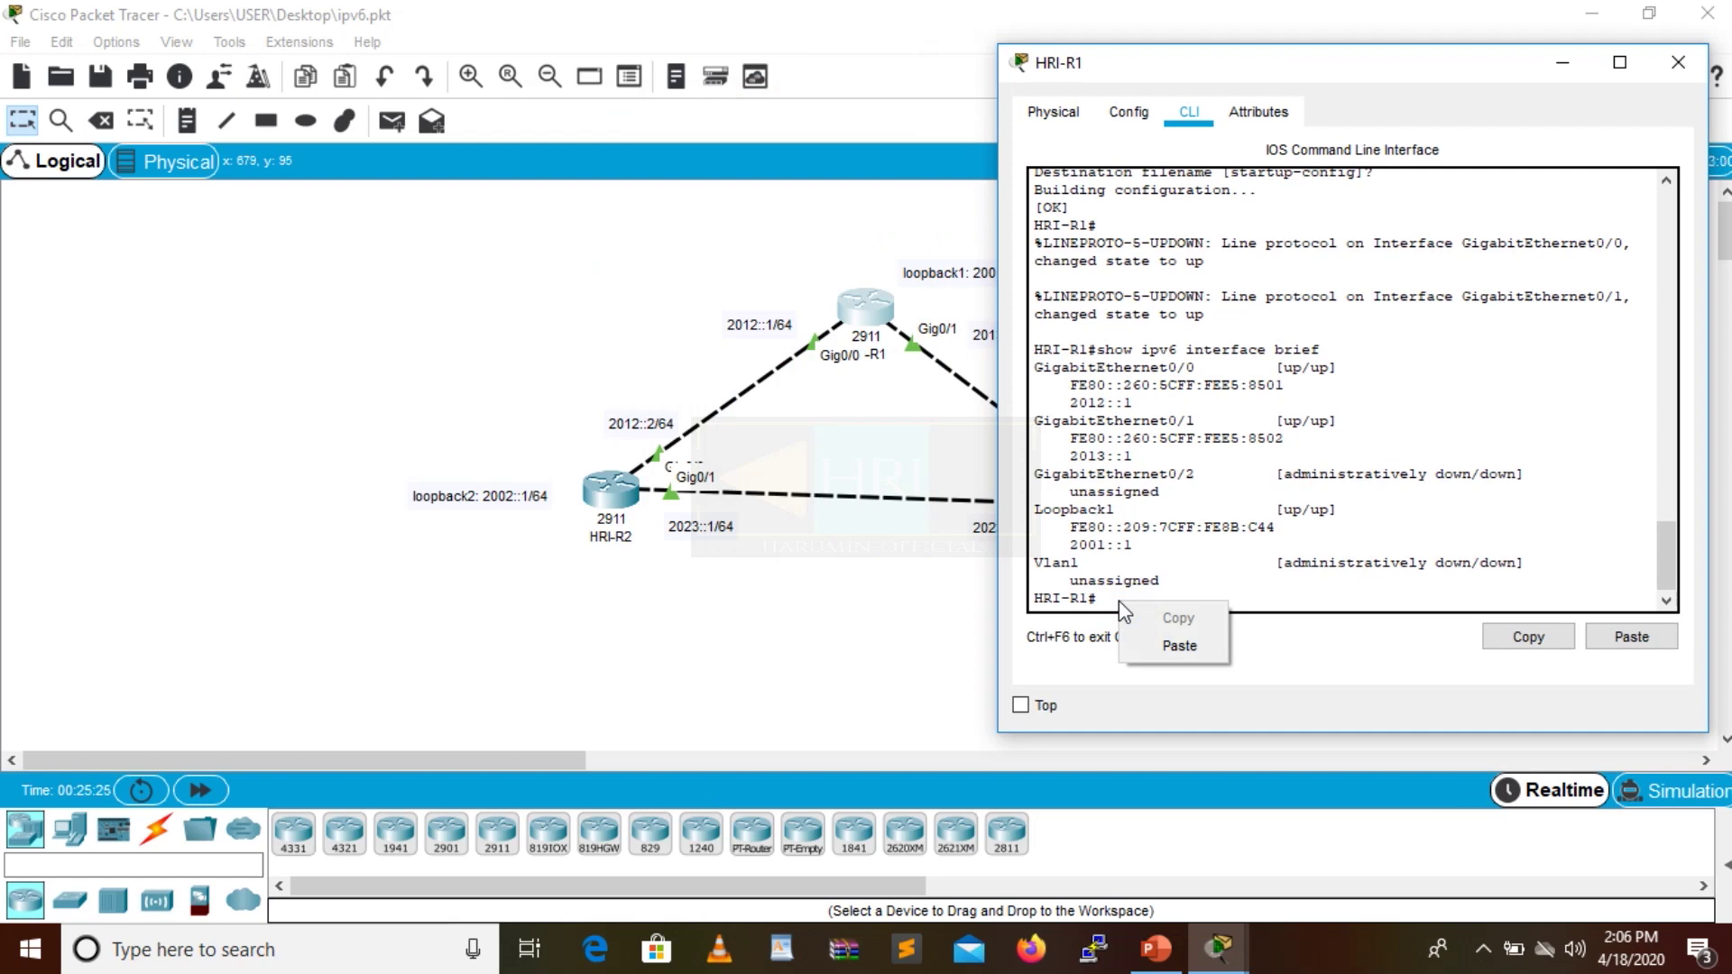
pyautogui.click(1102, 599)
pyautogui.write('pi')
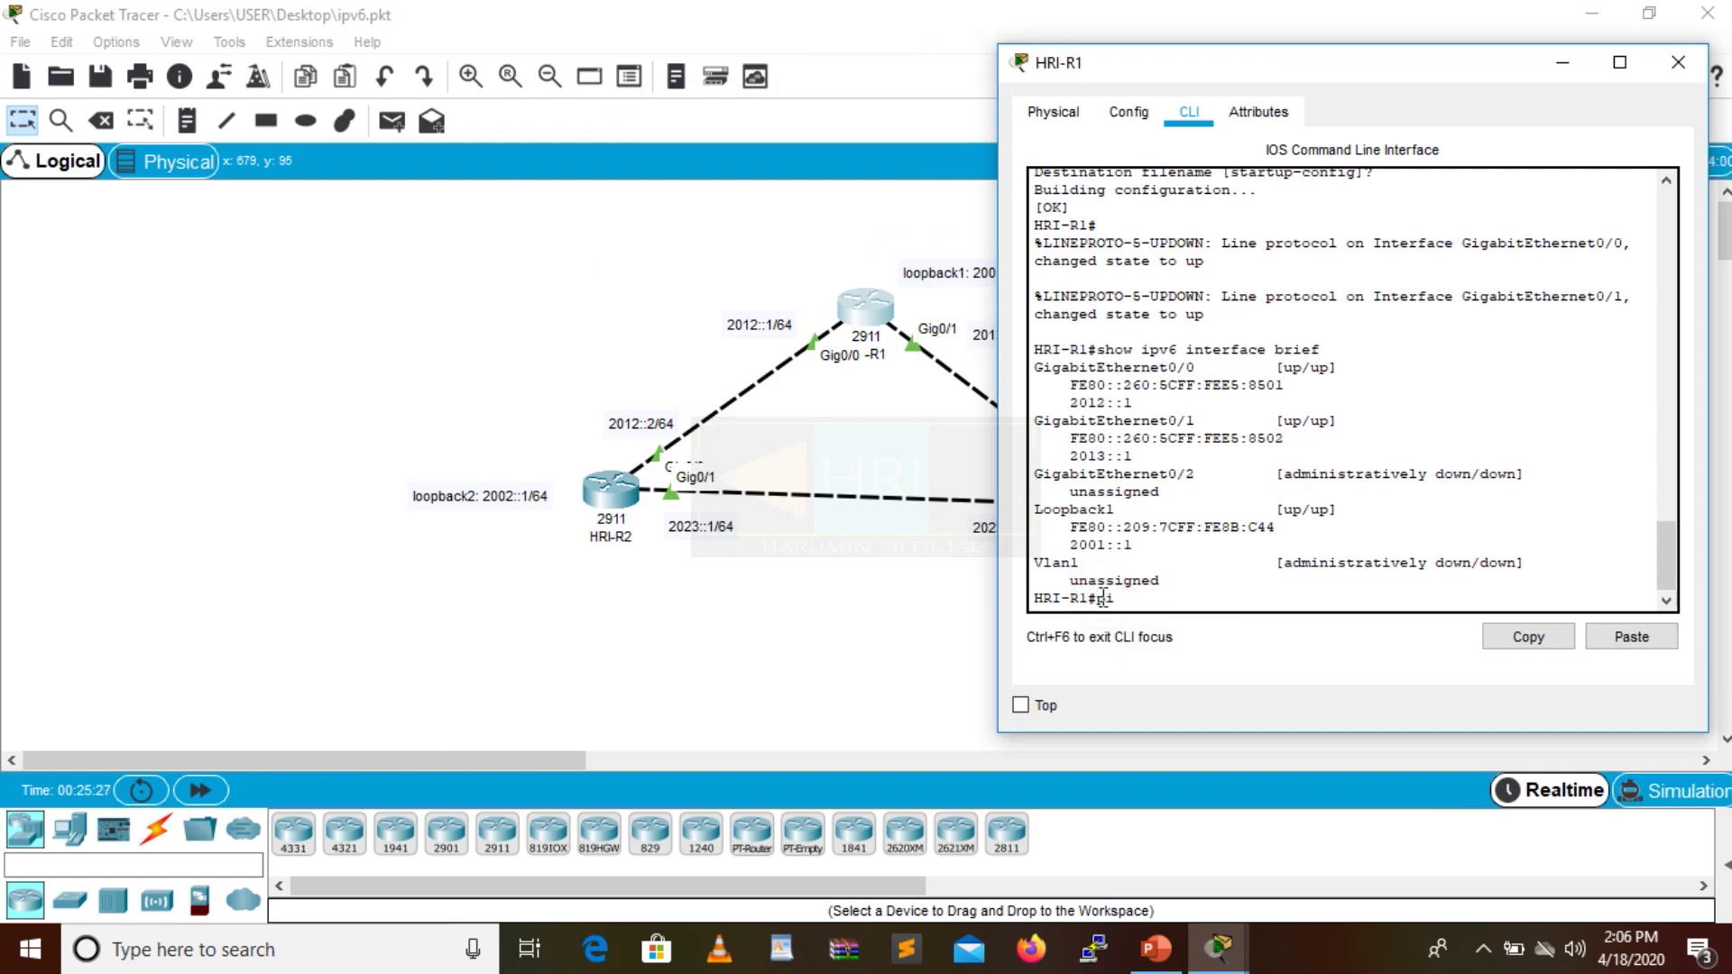
pyautogui.write('ng 2012::2')
pyautogui.press('Return')
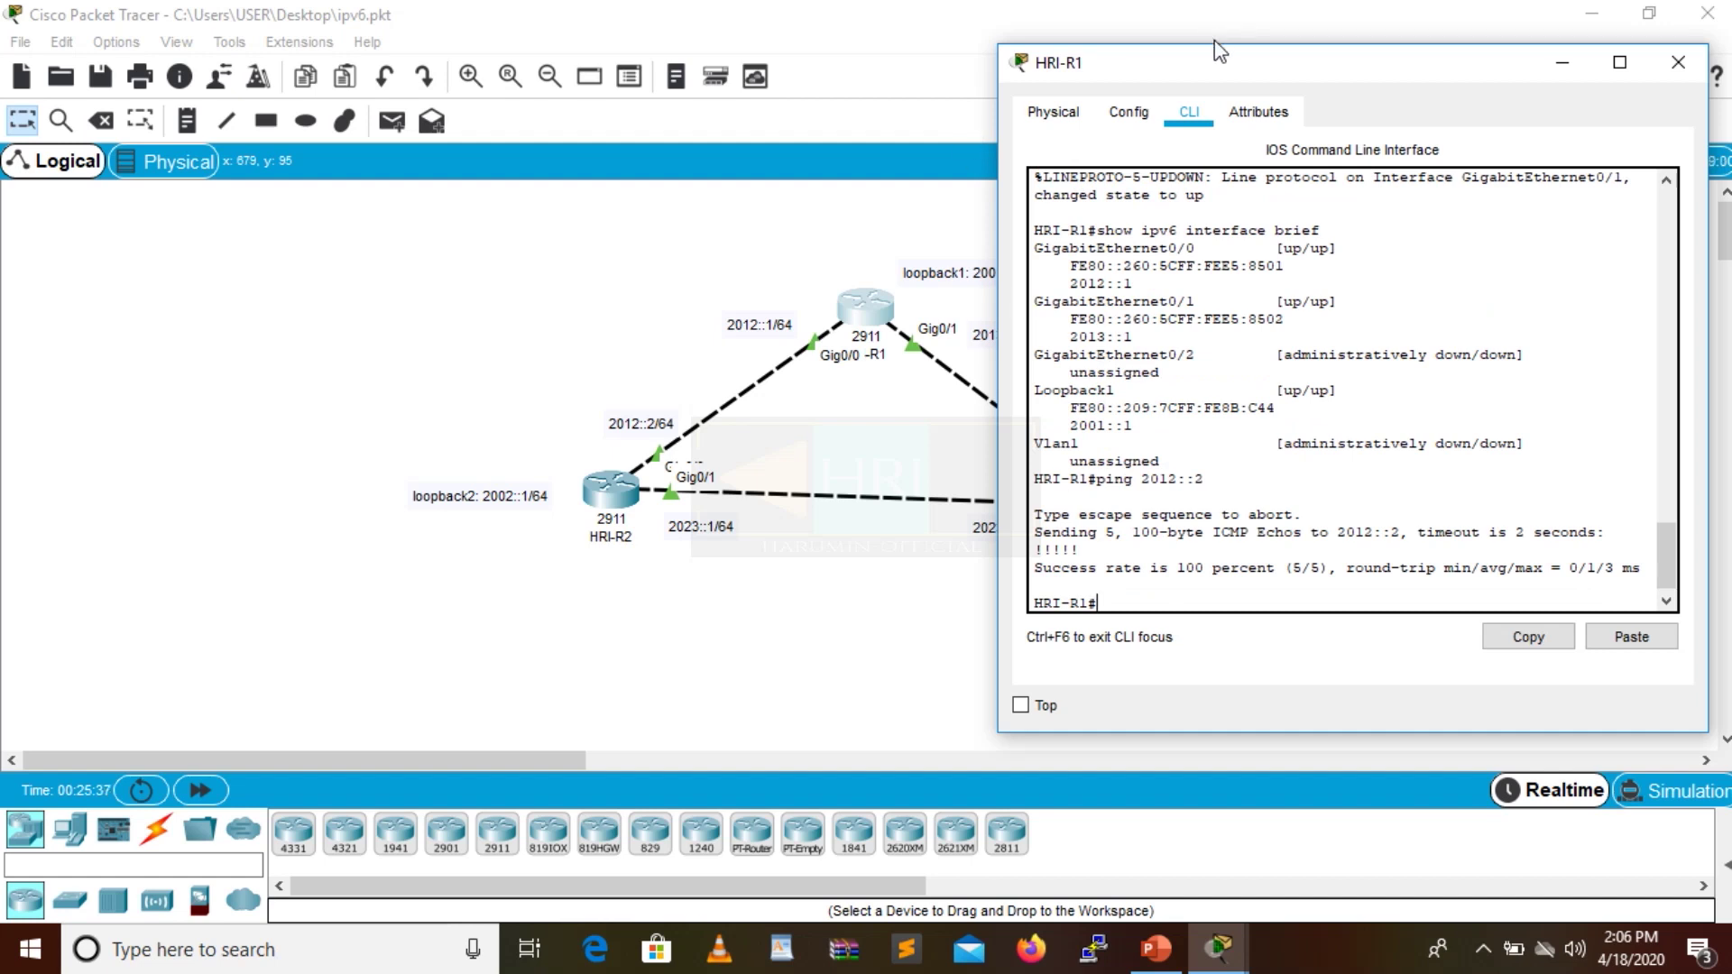
# Ping HRI-R3's g0/1 address 2013::2 from HRI-R1 and put the router's window away.
pyautogui.moveTo(1202, 73); pyautogui.dragTo(1258, 59)
pyautogui.press('Up')
pyautogui.press('BackSpace')
pyautogui.press('BackSpace')
pyautogui.press('BackSpace')
pyautogui.press('BackSpace')
pyautogui.write('3::2')
pyautogui.press('Return')
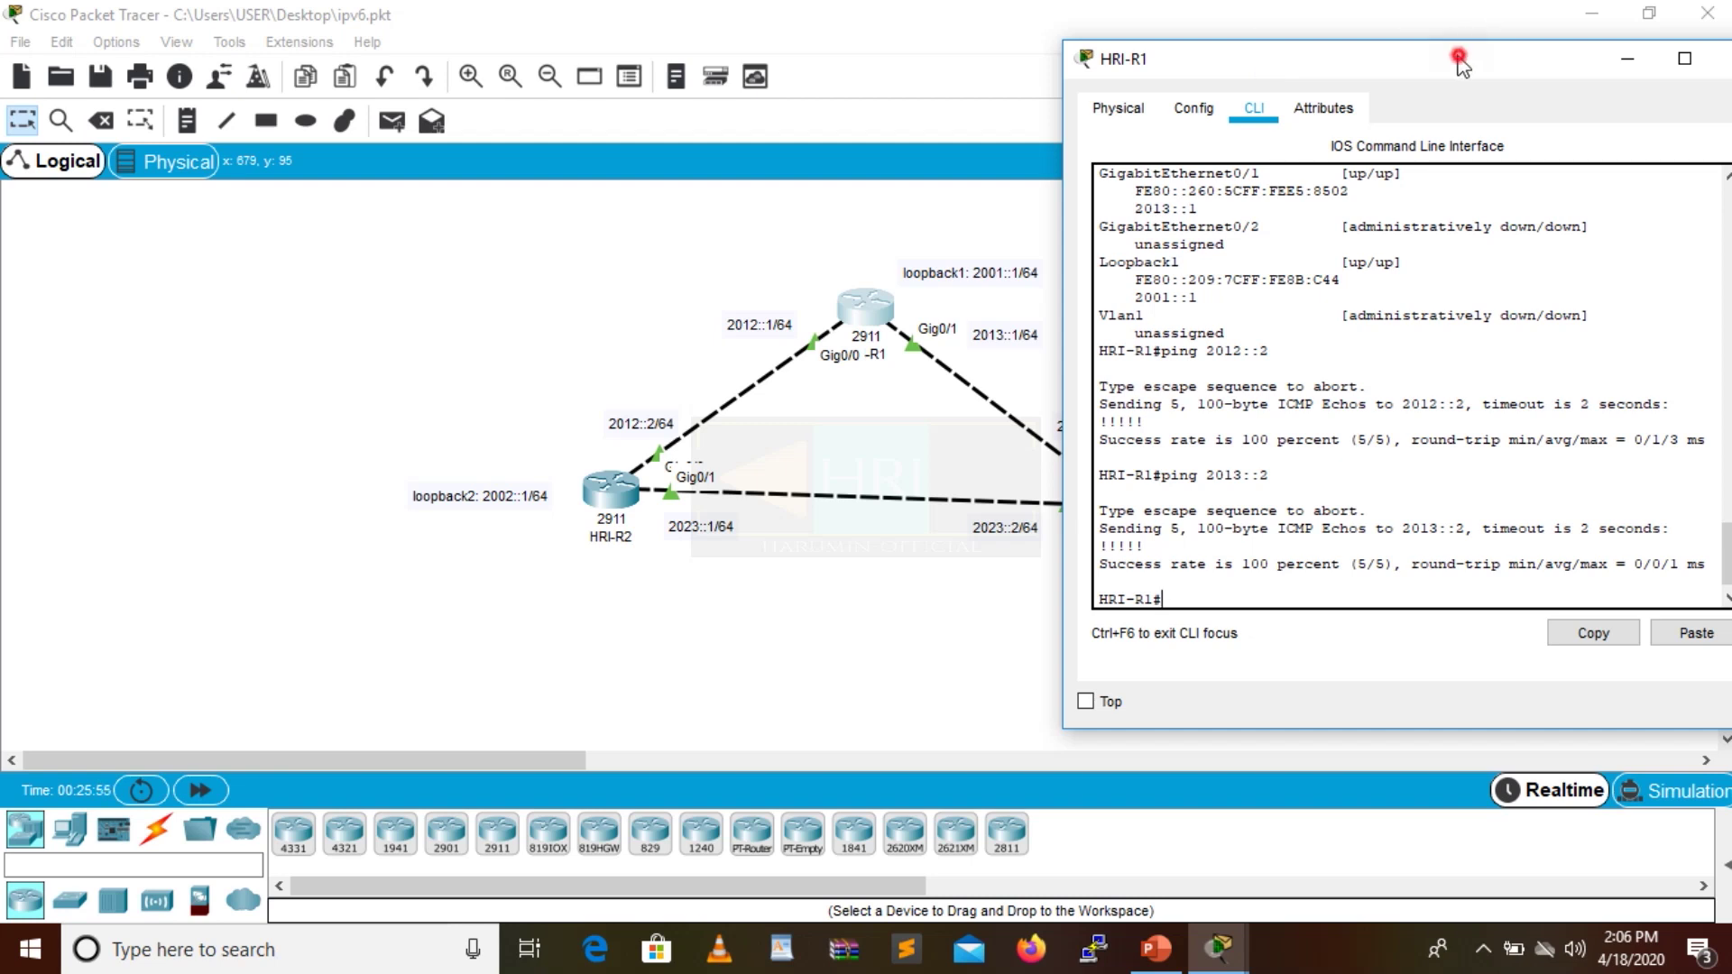
pyautogui.moveTo(1462, 58); pyautogui.dragTo(1282, 72)
pyautogui.click(1560, 66)
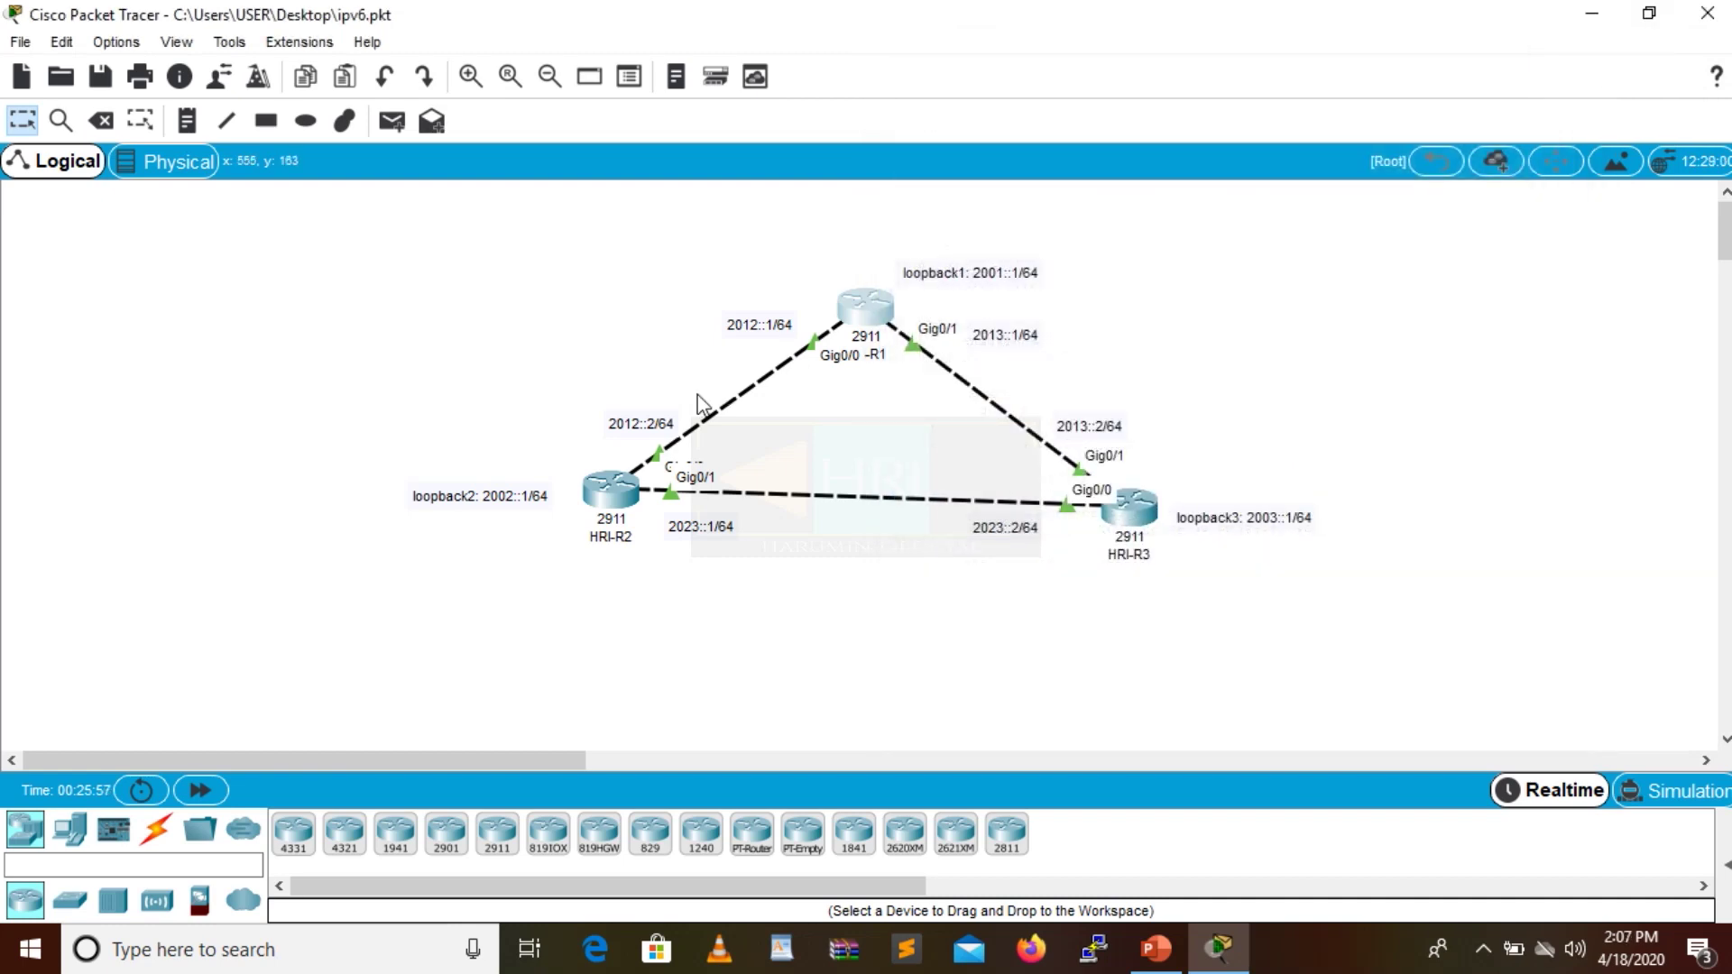
# From HRI-R2, ping HRI-R3's g0/0 address 2023::2 and its loopback address 2003::1.
pyautogui.click(619, 500)
pyautogui.moveTo(611, 123); pyautogui.dragTo(310, 97)
pyautogui.click(361, 615)
pyautogui.write('ping ')
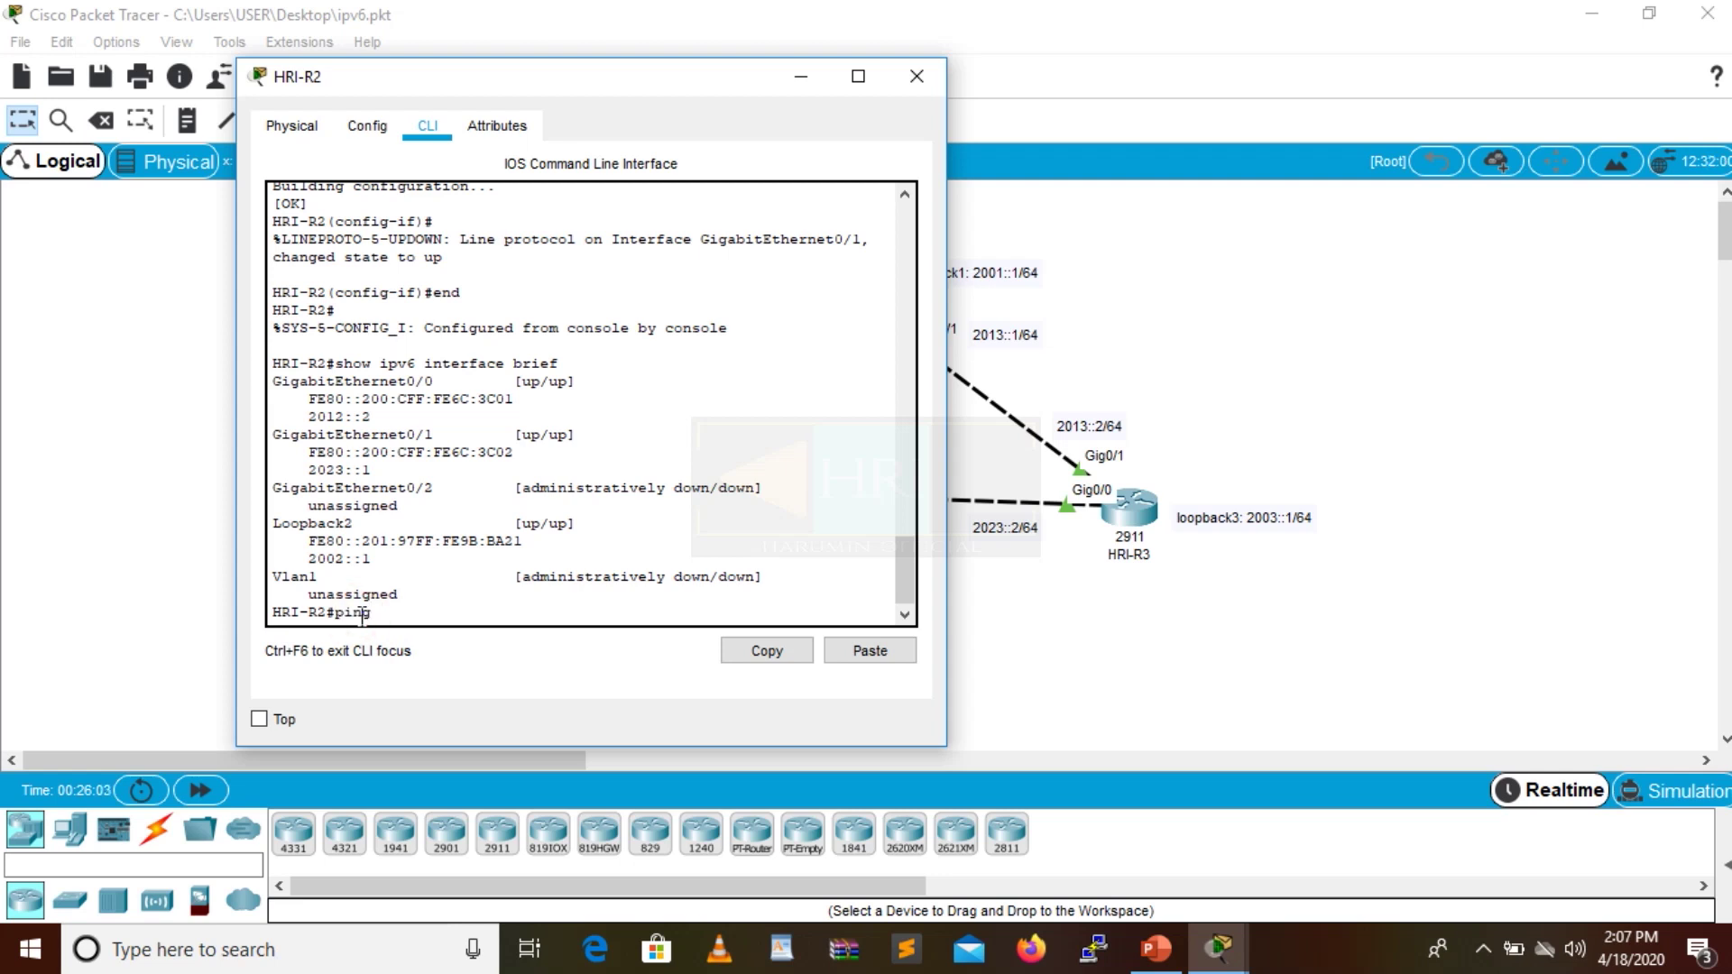
pyautogui.write('2023')
pyautogui.write('::')
pyautogui.write('2')
pyautogui.press('Return')
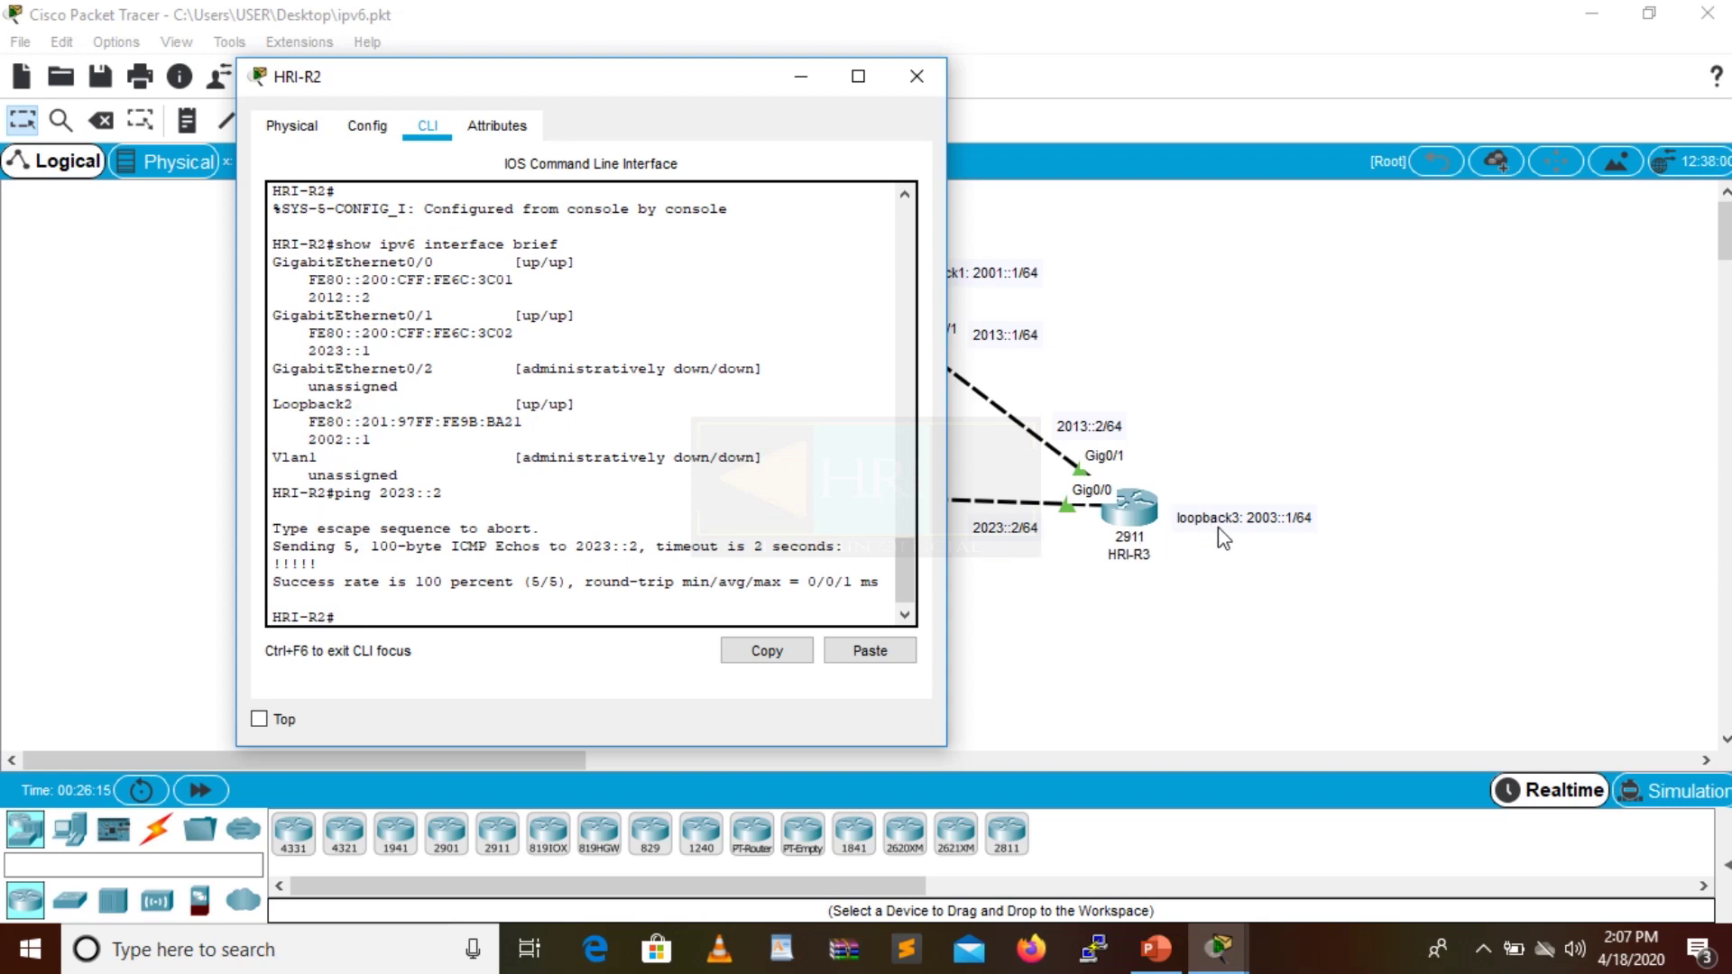
pyautogui.write('ing 2003::1')
pyautogui.press('Return')
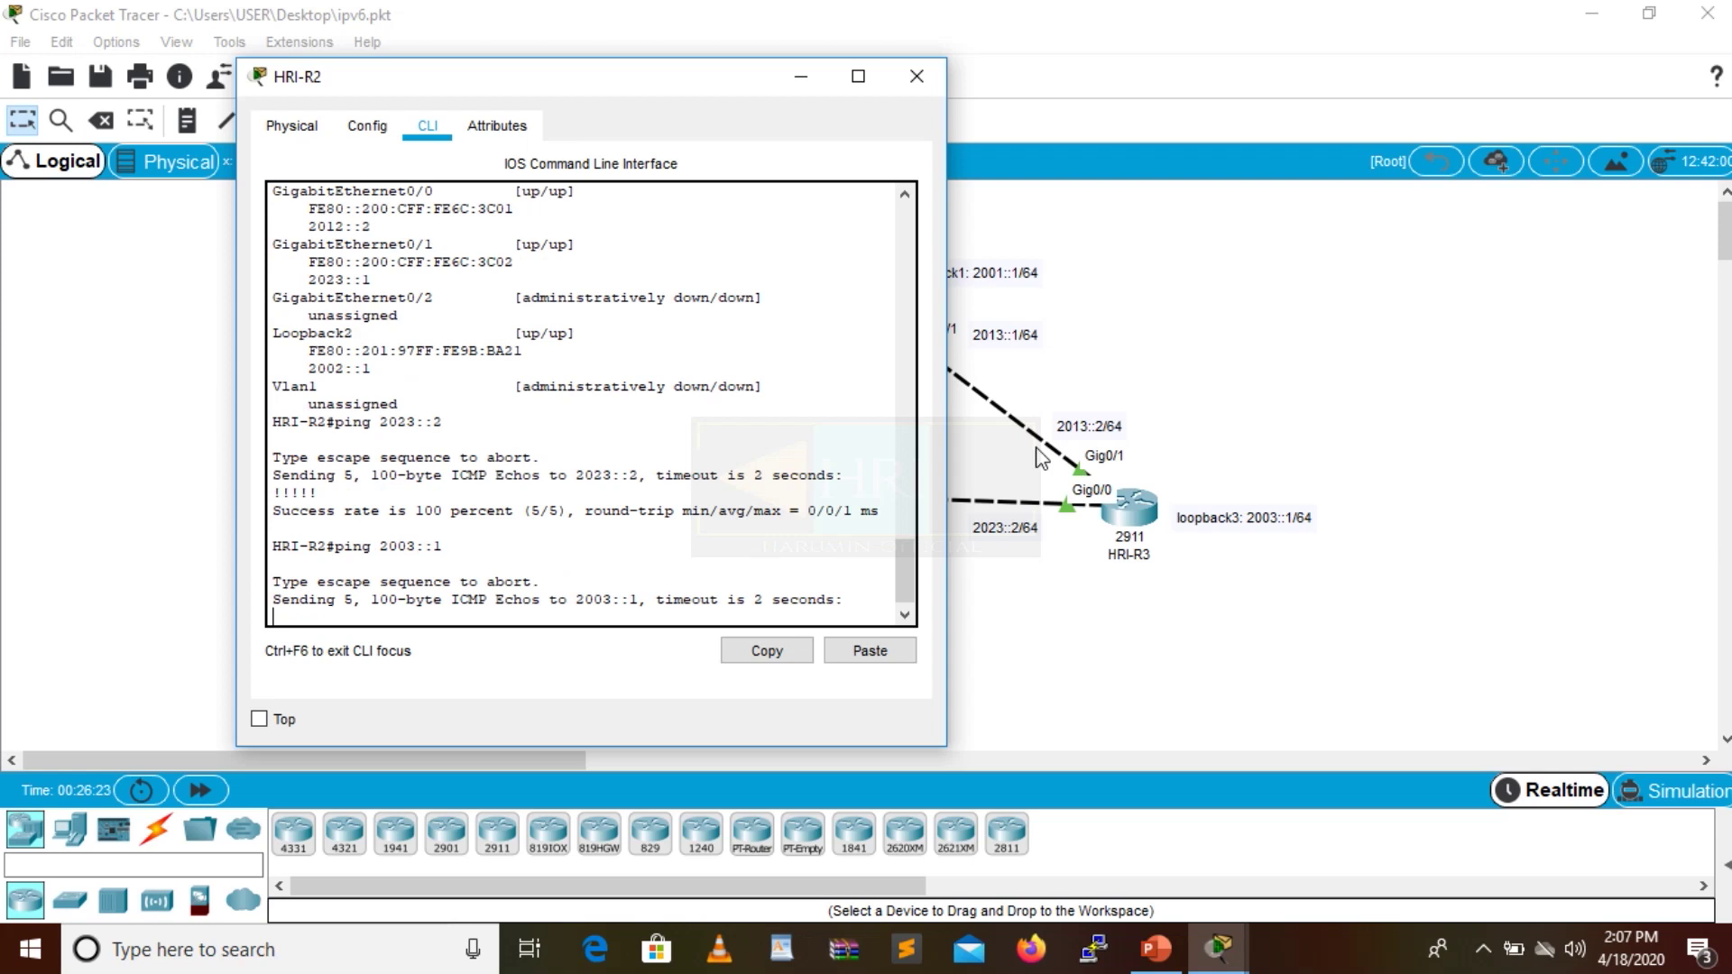